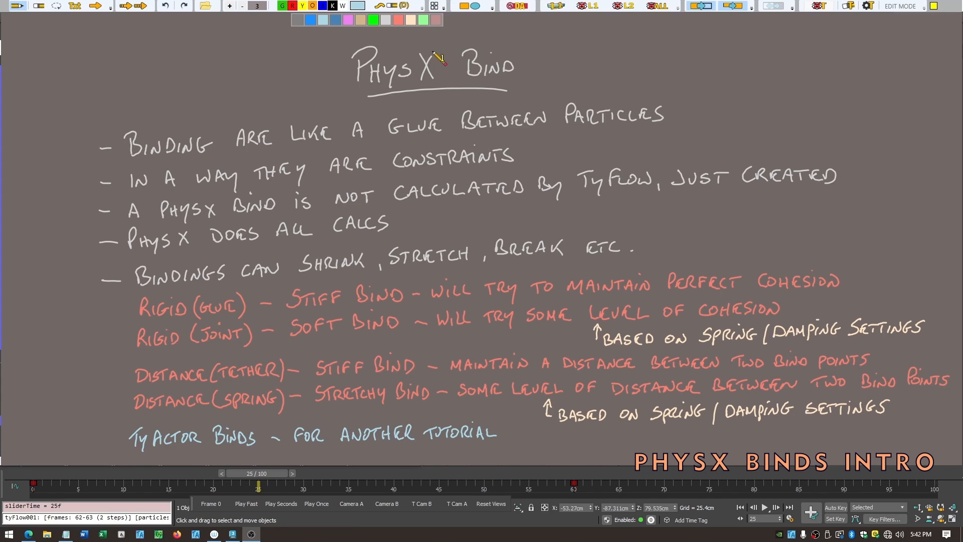
# - Preview the brick wall collapse by scrubbing the timeline to frame 67 and back near the start
pyautogui.click(665, 6)
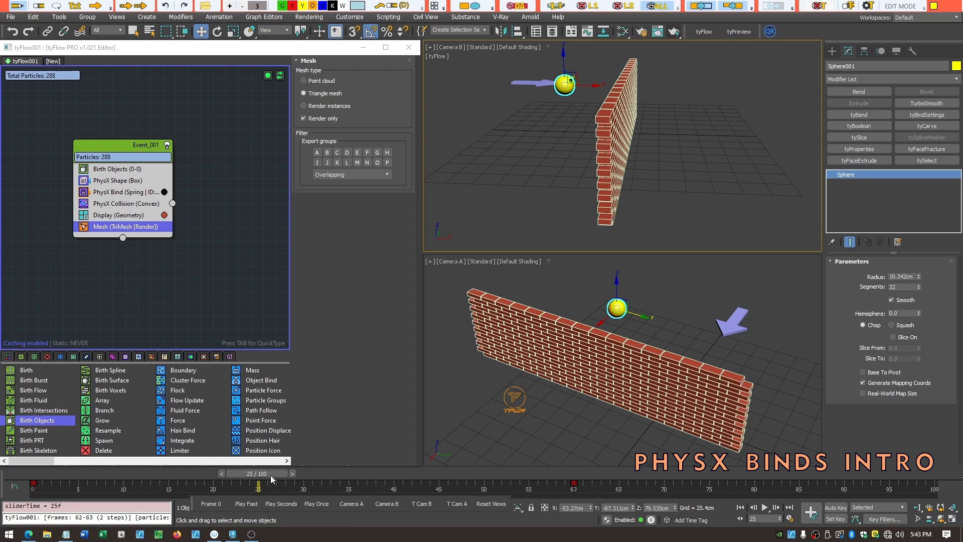
pyautogui.moveTo(270, 475); pyautogui.dragTo(646, 469)
pyautogui.press('w')
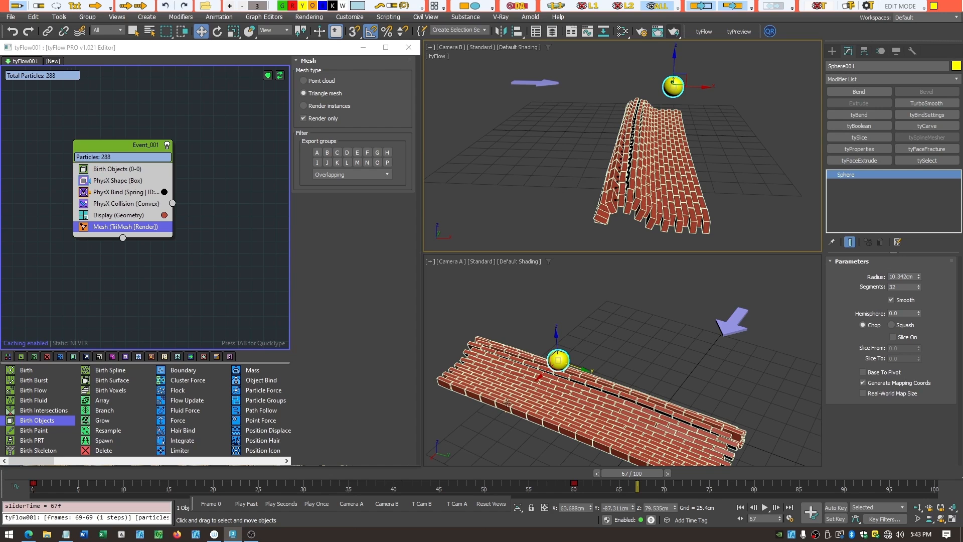
pyautogui.moveTo(627, 473); pyautogui.dragTo(60, 469)
pyautogui.press('w')
pyautogui.click(654, 7)
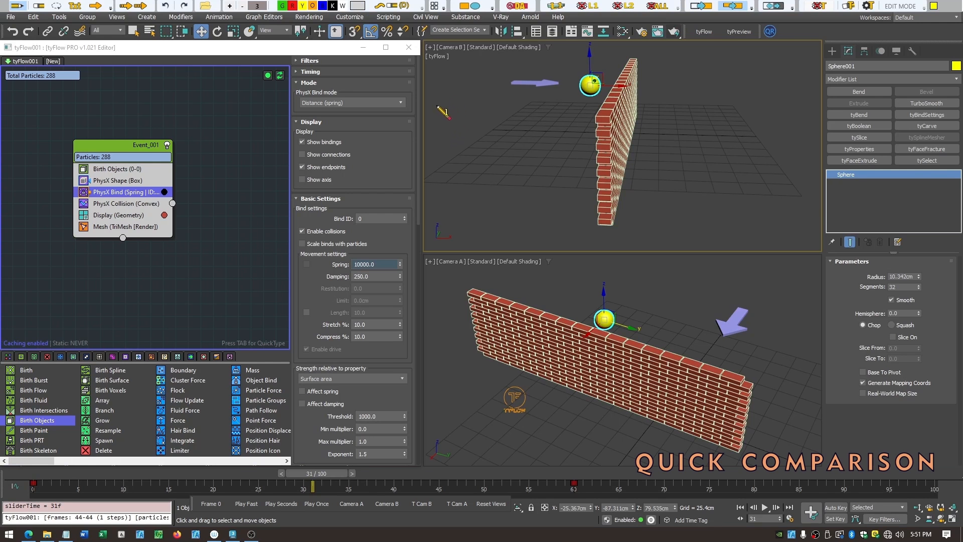
# - Mark the PhysX Bind mode with an arrow annotation, scrub the spring simulation to frame 38, and clear the annotation
pyautogui.moveTo(456, 105)
pyautogui.mouseDown()
pyautogui.moveTo(430, 104)
pyautogui.moveTo(442, 111)
pyautogui.mouseUp()
pyautogui.moveTo(320, 475); pyautogui.dragTo(387, 468)
pyautogui.press('w')
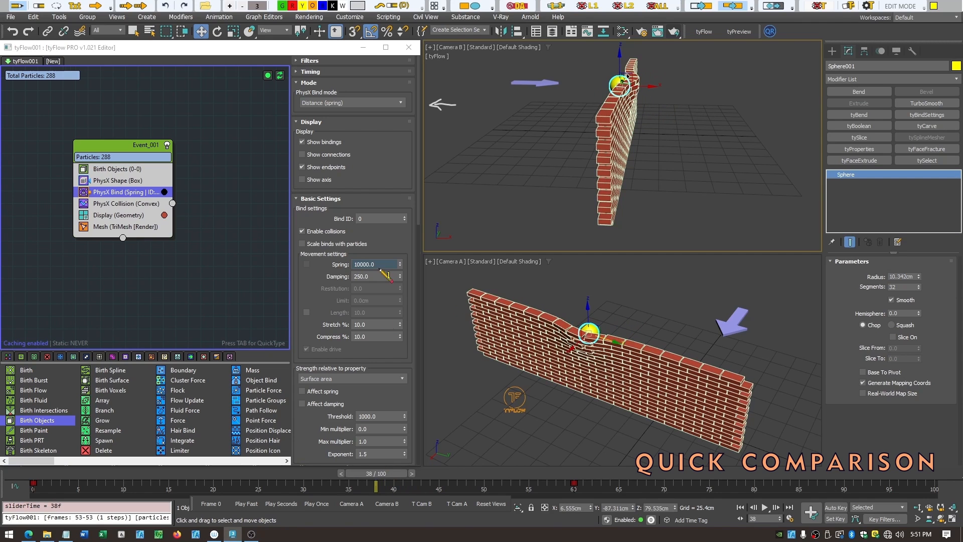
pyautogui.click(656, 6)
# - Set the PhysX Bind mode to Distance (tether) and advance the simulation to frame 42
pyautogui.click(399, 102)
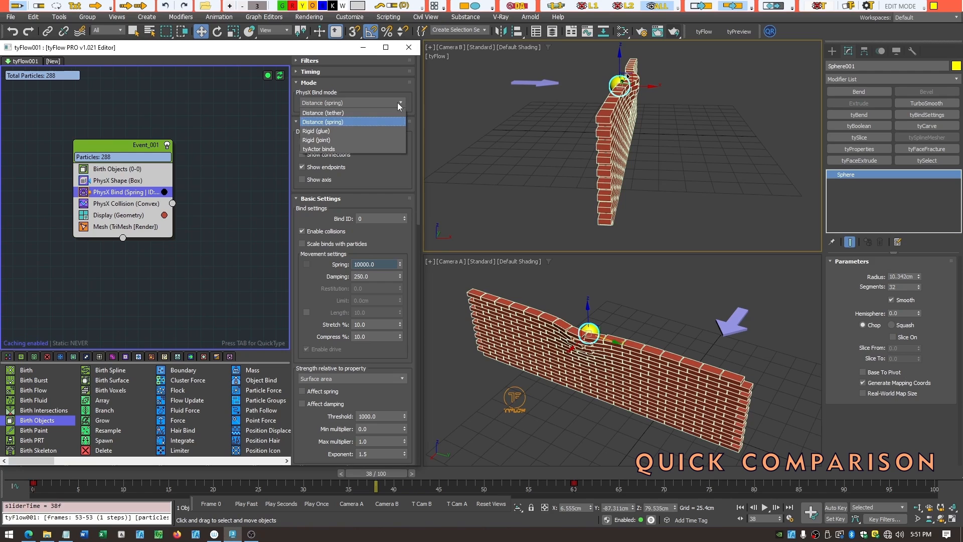
pyautogui.click(339, 113)
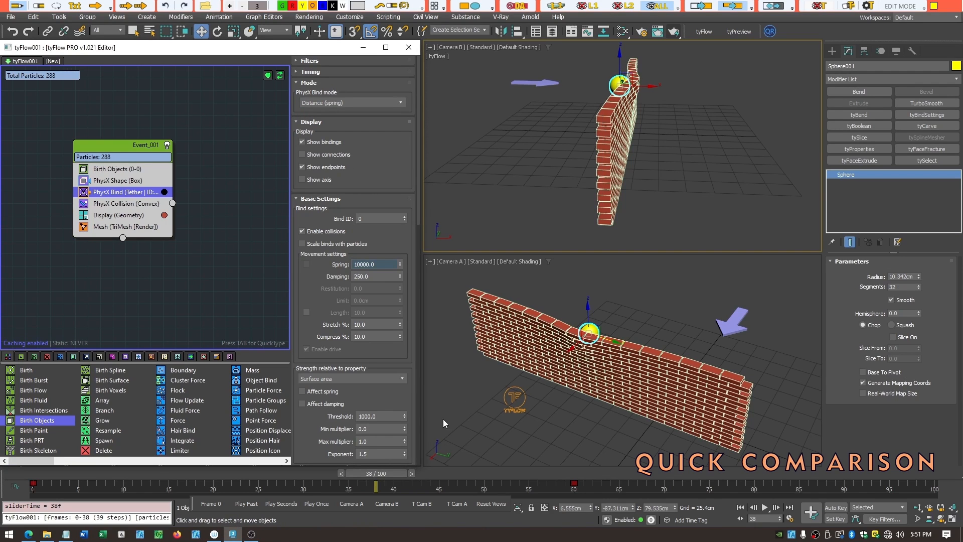
pyautogui.moveTo(387, 474); pyautogui.dragTo(418, 466)
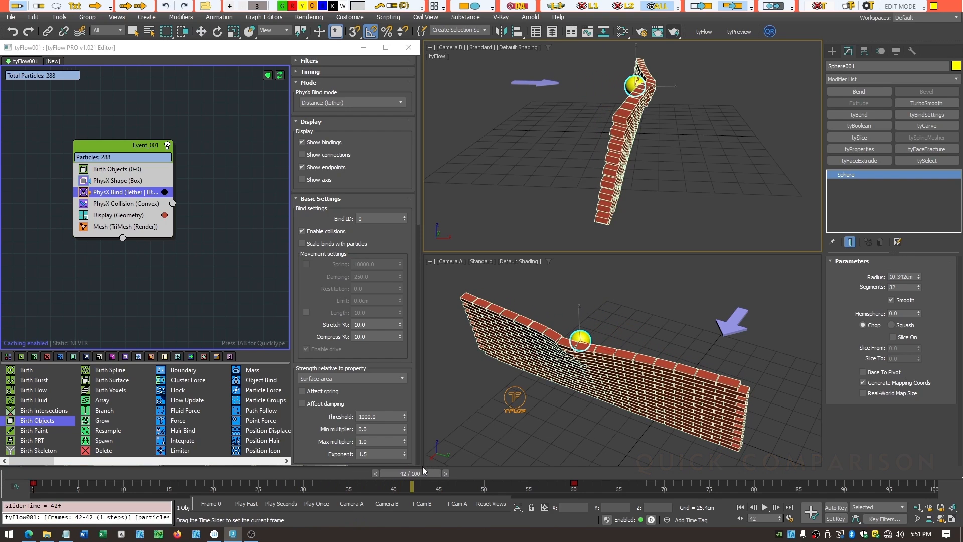
pyautogui.press('w')
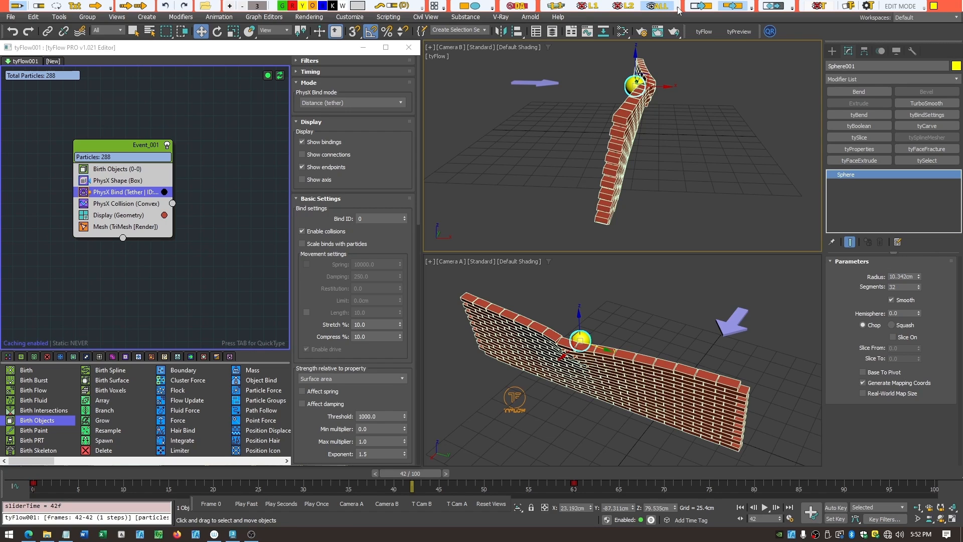
# - Mark the sphere's impact area on the wall in both views, then scrub to frame 44 and back to frame 37
pyautogui.click(659, 6)
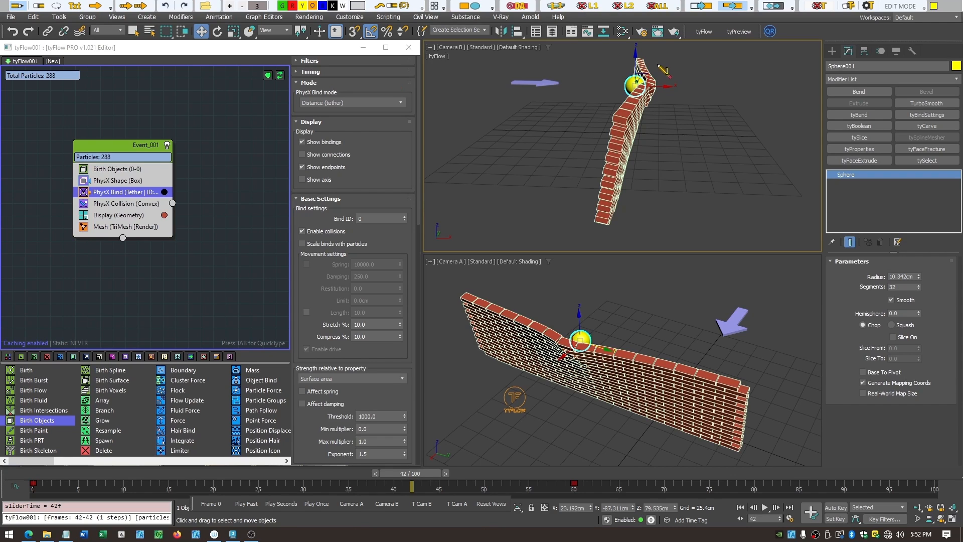
pyautogui.moveTo(656, 63)
pyautogui.mouseDown()
pyautogui.moveTo(669, 88)
pyautogui.moveTo(652, 120)
pyautogui.mouseUp()
pyautogui.moveTo(556, 335)
pyautogui.mouseDown()
pyautogui.moveTo(594, 386)
pyautogui.moveTo(550, 343)
pyautogui.mouseUp()
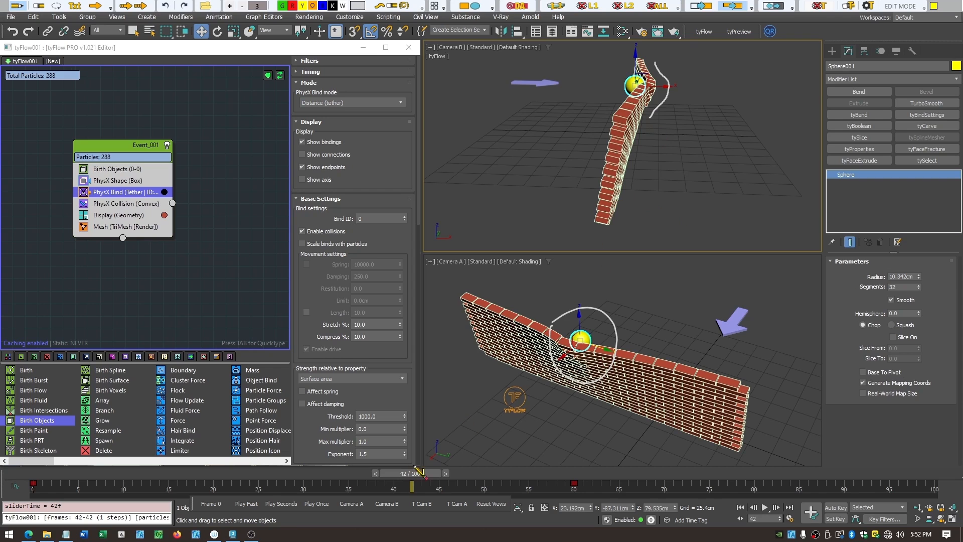
pyautogui.moveTo(420, 474)
pyautogui.mouseDown()
pyautogui.moveTo(459, 477)
pyautogui.moveTo(392, 470)
pyautogui.moveTo(438, 481)
pyautogui.mouseUp()
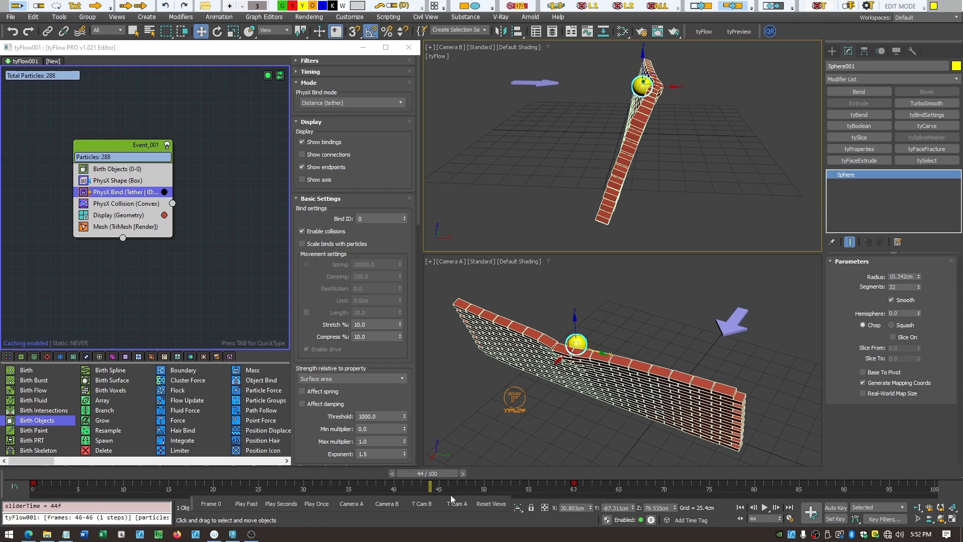
pyautogui.moveTo(438, 477); pyautogui.dragTo(367, 481)
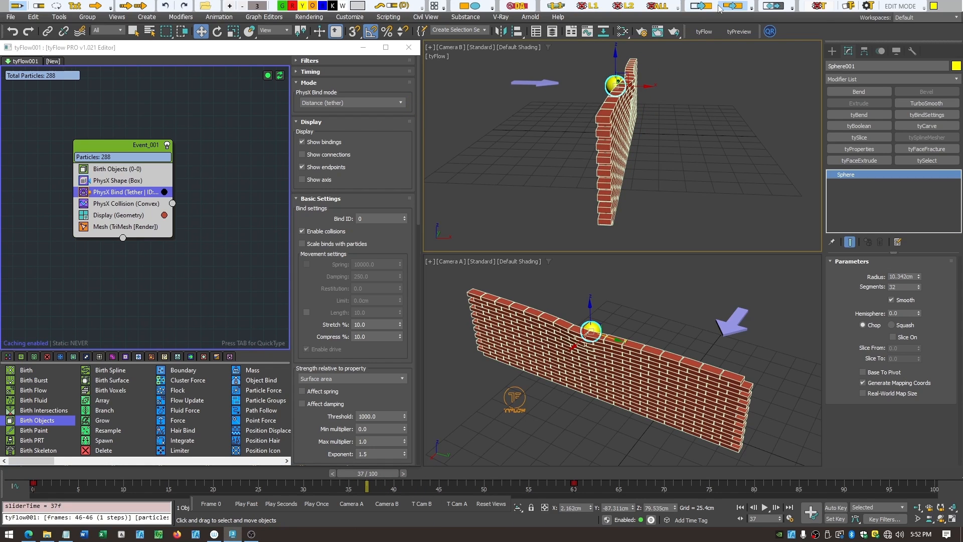
# - Change the PhysX Bind mode to Rigid (glue) and scrub the simulation to frame 42
pyautogui.click(402, 102)
pyautogui.click(352, 132)
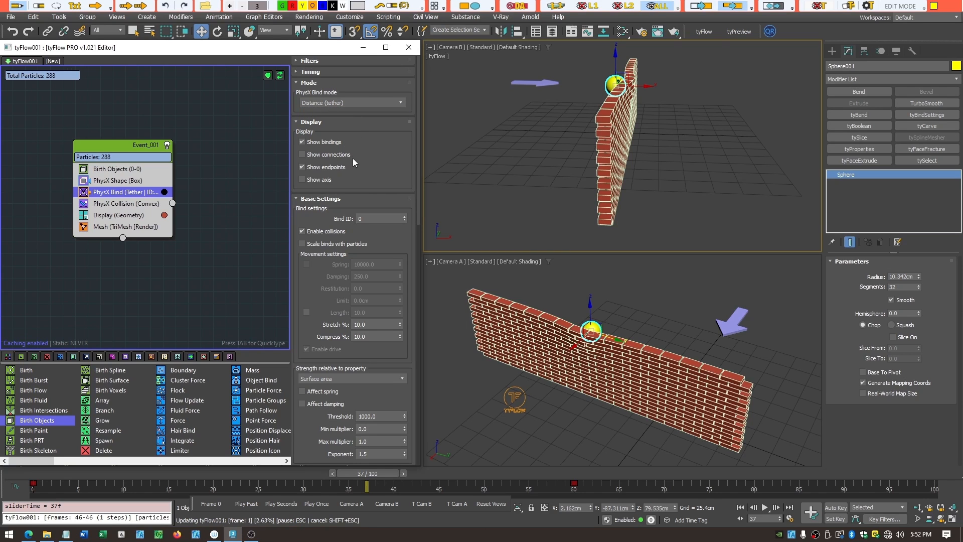
pyautogui.moveTo(380, 472); pyautogui.dragTo(424, 471)
pyautogui.press('w')
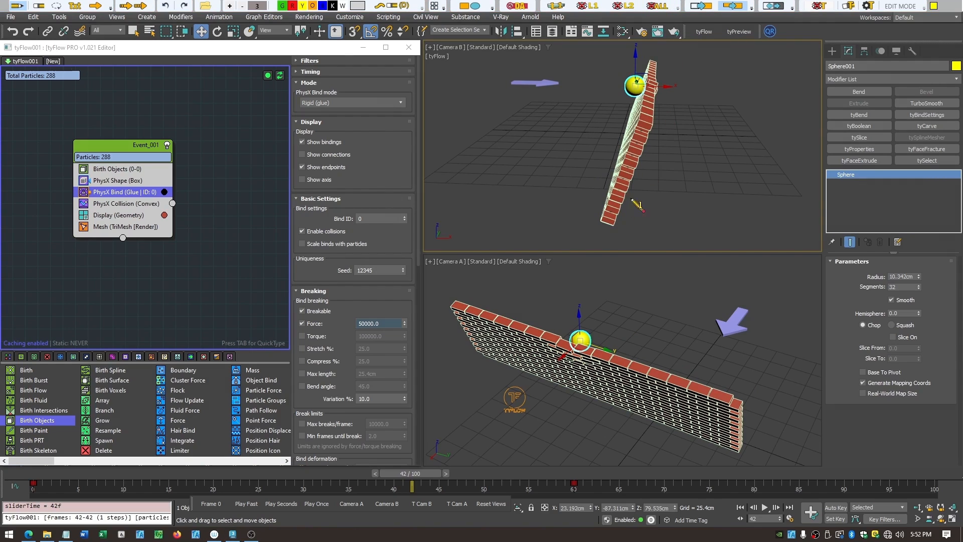
# - Annotate the wall's fall direction and circle the impact area, then clear the annotations and return to frame 33
pyautogui.moveTo(624, 224)
pyautogui.mouseDown()
pyautogui.moveTo(666, 143)
pyautogui.moveTo(720, 201)
pyautogui.moveTo(721, 183)
pyautogui.mouseUp()
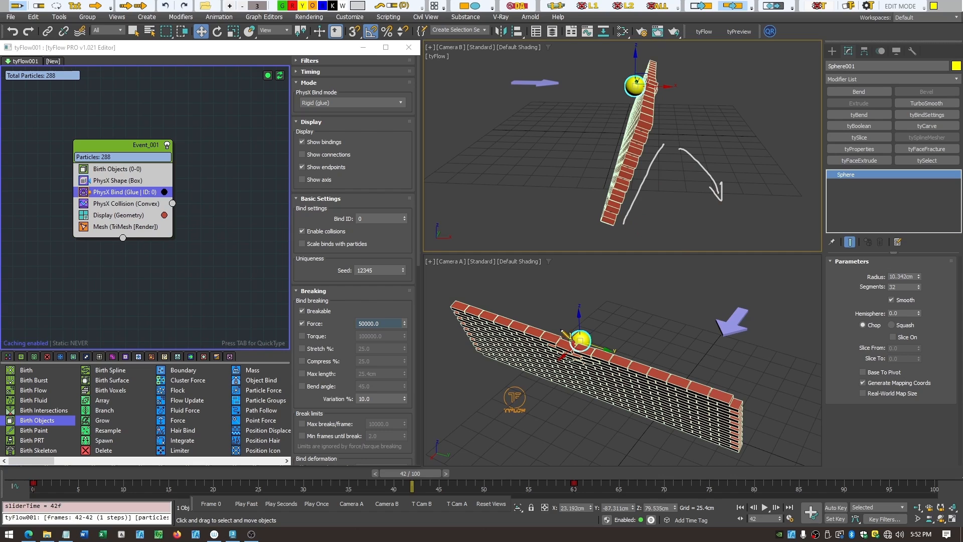
pyautogui.moveTo(591, 324)
pyautogui.mouseDown()
pyautogui.moveTo(534, 335)
pyautogui.moveTo(577, 374)
pyautogui.moveTo(609, 353)
pyautogui.moveTo(594, 328)
pyautogui.mouseUp()
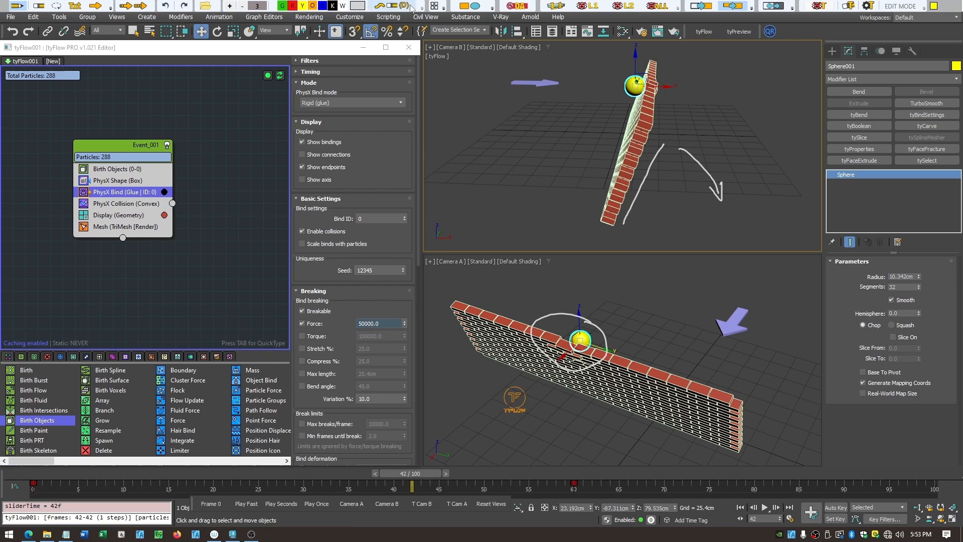
pyautogui.click(399, 5)
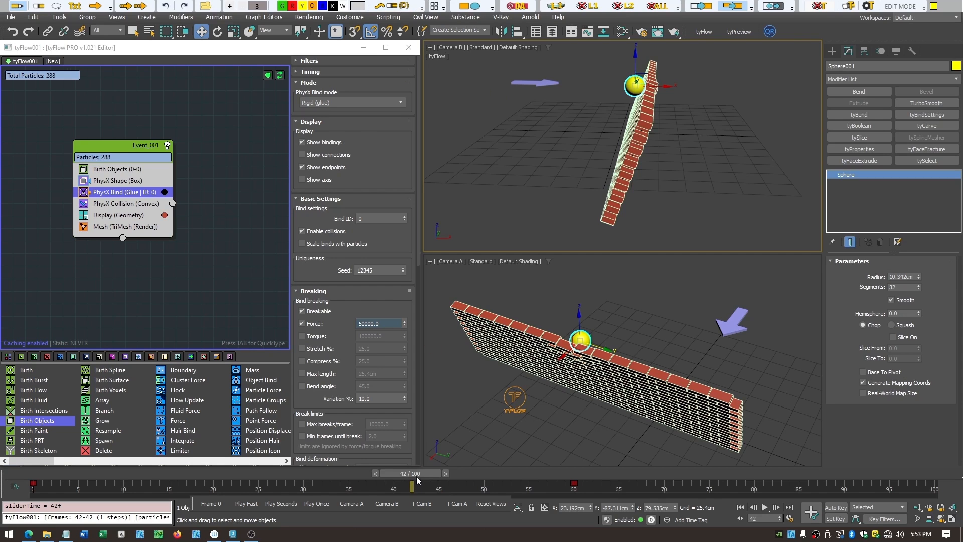
pyautogui.moveTo(417, 480); pyautogui.dragTo(342, 477)
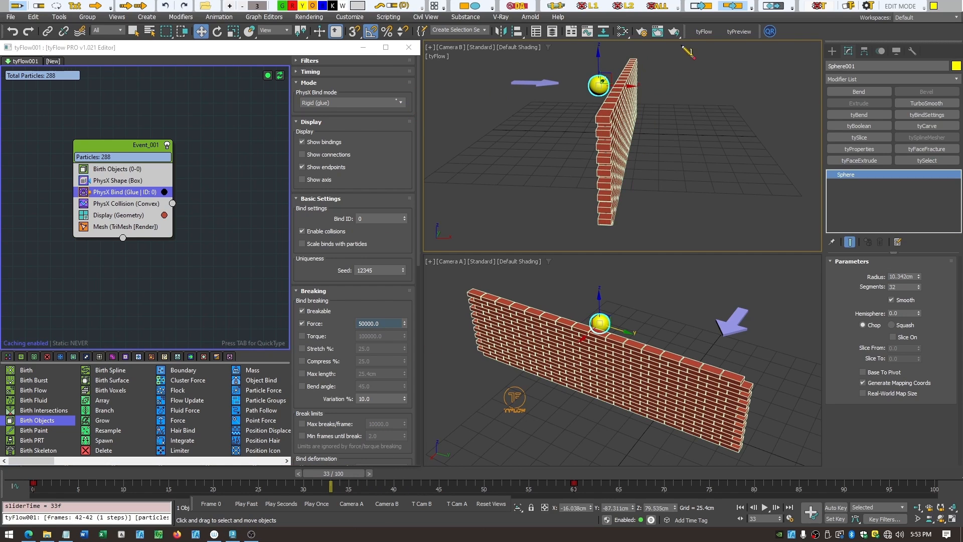
# - Switch the PhysX Bind mode to Rigid (joint) and scrub the simulation to frame 41
pyautogui.click(403, 102)
pyautogui.click(339, 141)
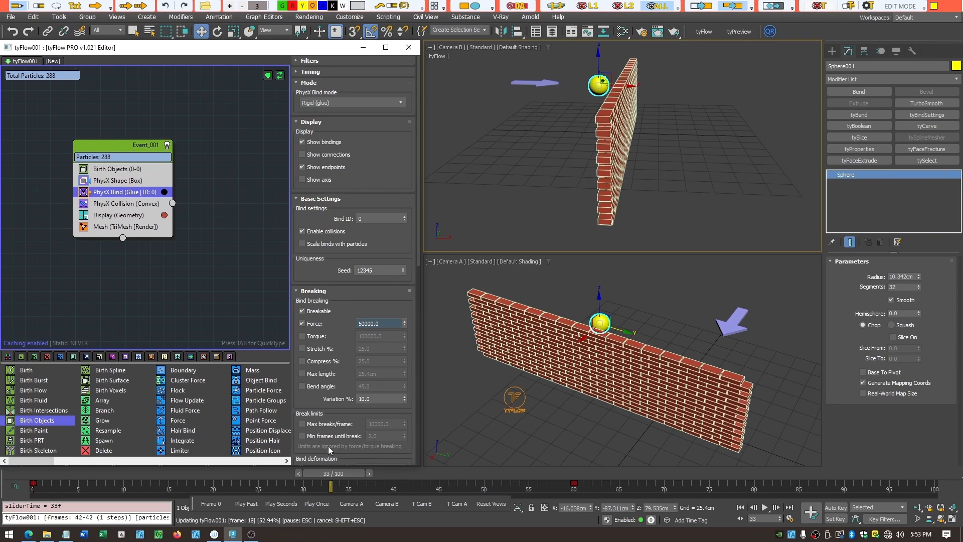
pyautogui.moveTo(349, 476); pyautogui.dragTo(416, 471)
pyautogui.press('w')
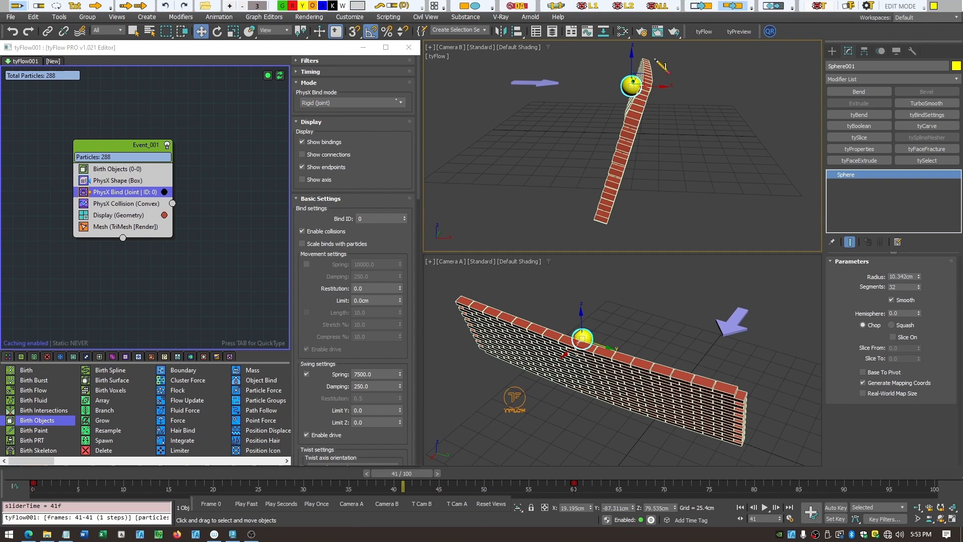
# - Trace the wall's bent profile in the Camera B view, scrub to frame 44, and return to frame 26
pyautogui.moveTo(655, 59)
pyautogui.mouseDown()
pyautogui.moveTo(668, 88)
pyautogui.moveTo(641, 129)
pyautogui.mouseUp()
pyautogui.moveTo(414, 472); pyautogui.dragTo(441, 475)
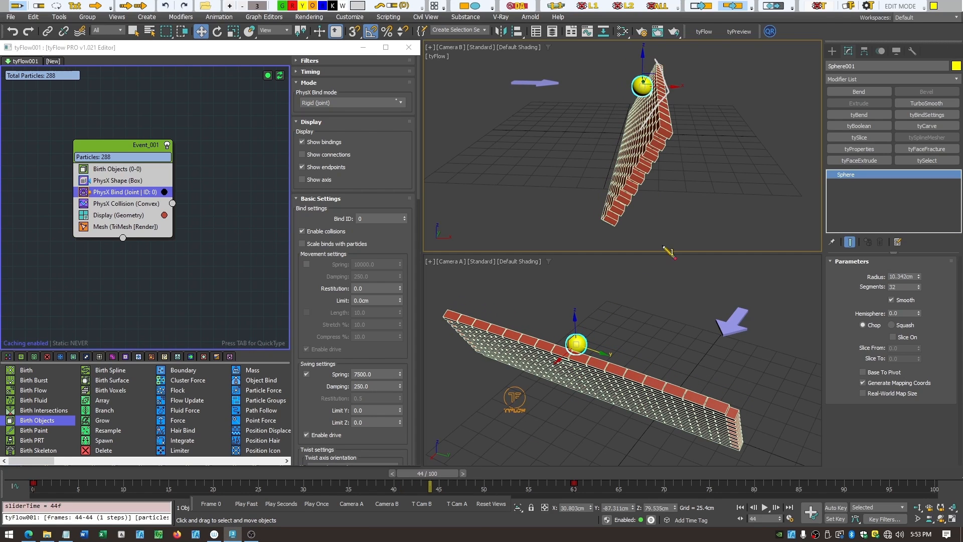
pyautogui.moveTo(447, 477); pyautogui.dragTo(312, 474)
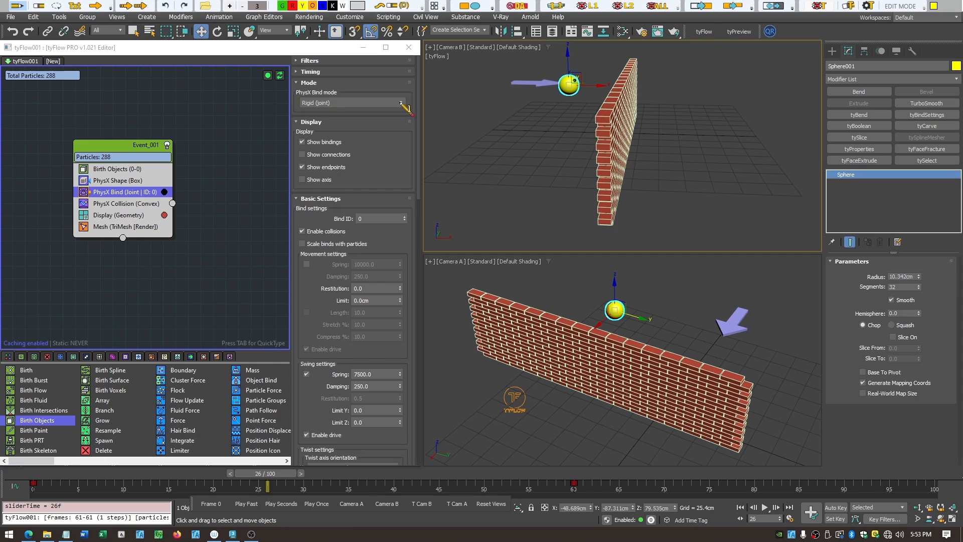
pyautogui.click(658, 7)
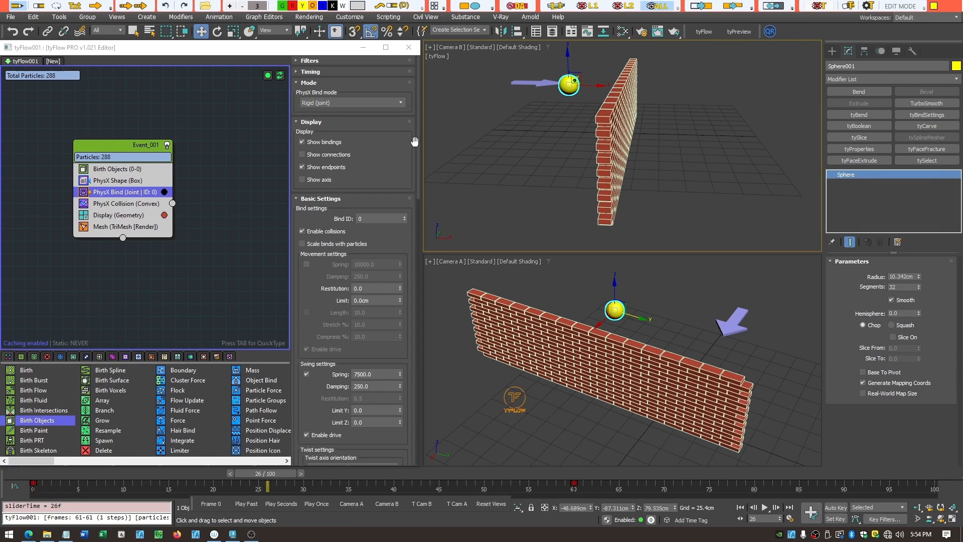
# - Set the PhysX Bind mode back to Rigid (glue), preview the fall up to frame 70, and return to frame 25
pyautogui.click(402, 103)
pyautogui.click(356, 131)
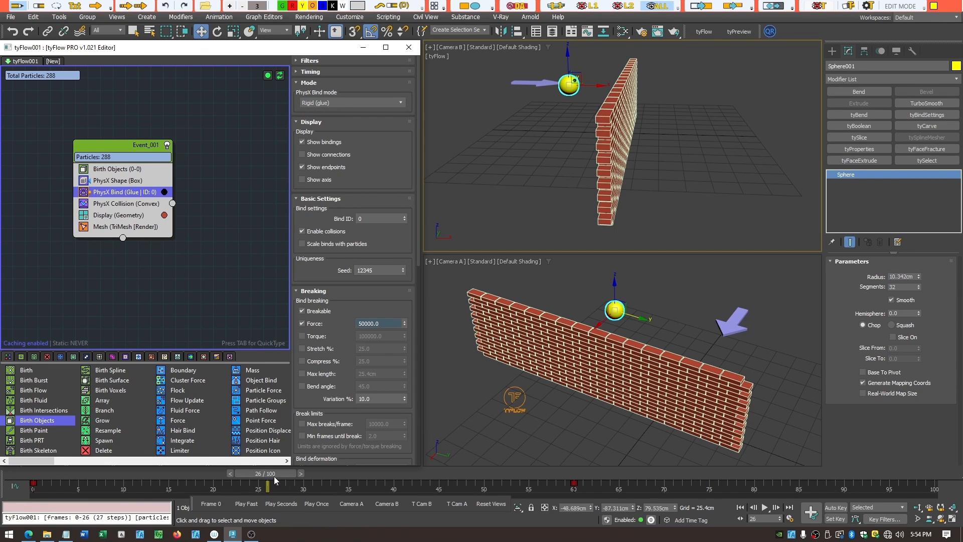
pyautogui.moveTo(275, 479)
pyautogui.mouseDown()
pyautogui.moveTo(233, 482)
pyautogui.moveTo(678, 507)
pyautogui.moveTo(654, 503)
pyautogui.moveTo(667, 504)
pyautogui.mouseUp()
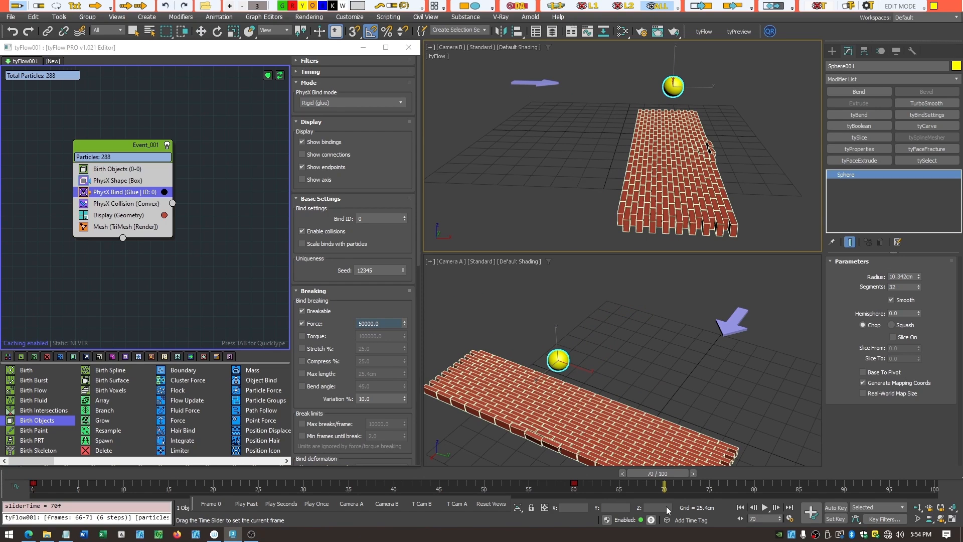
pyautogui.press('w')
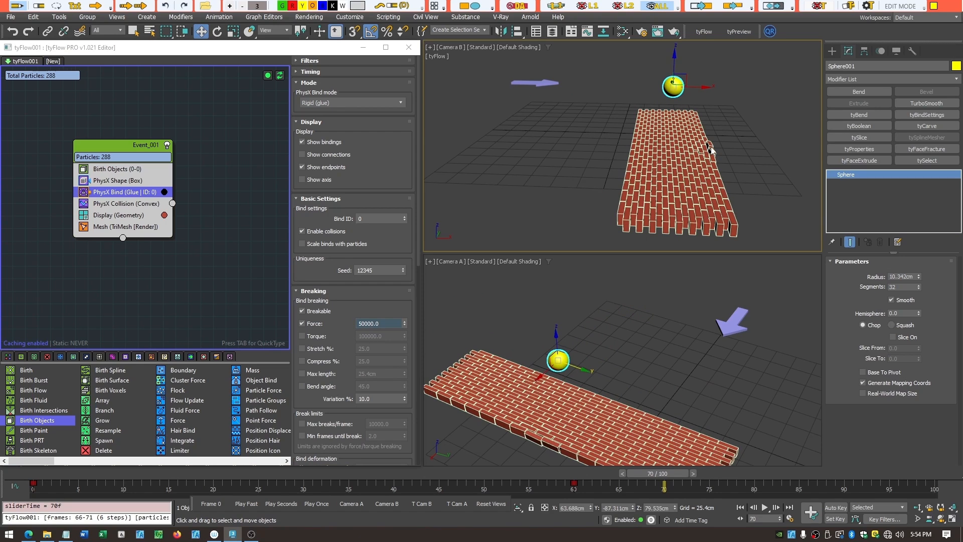
pyautogui.moveTo(641, 475); pyautogui.dragTo(287, 447)
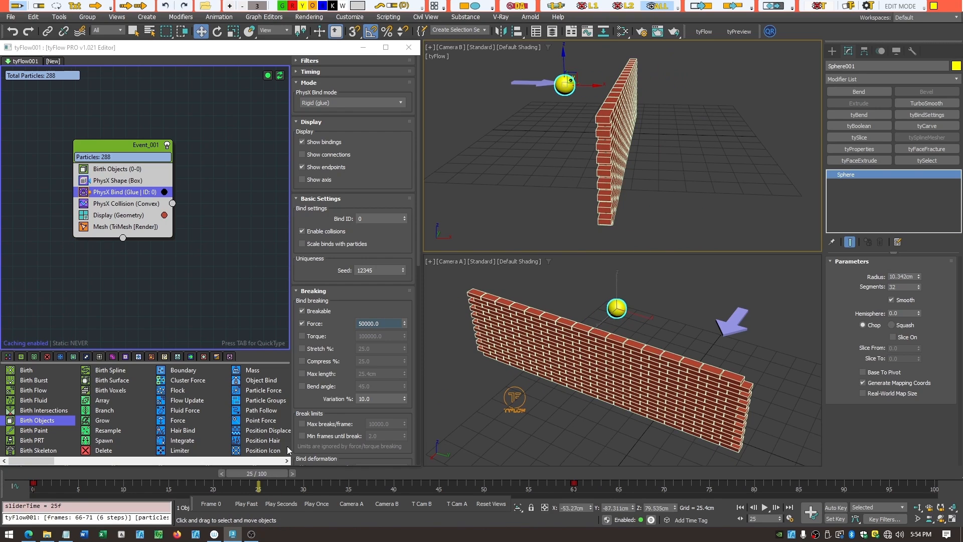
# - Set the PhysX Bind mode to Distance (spring), scrub through the simulation, and return to frame 0
pyautogui.click(403, 102)
pyautogui.click(372, 122)
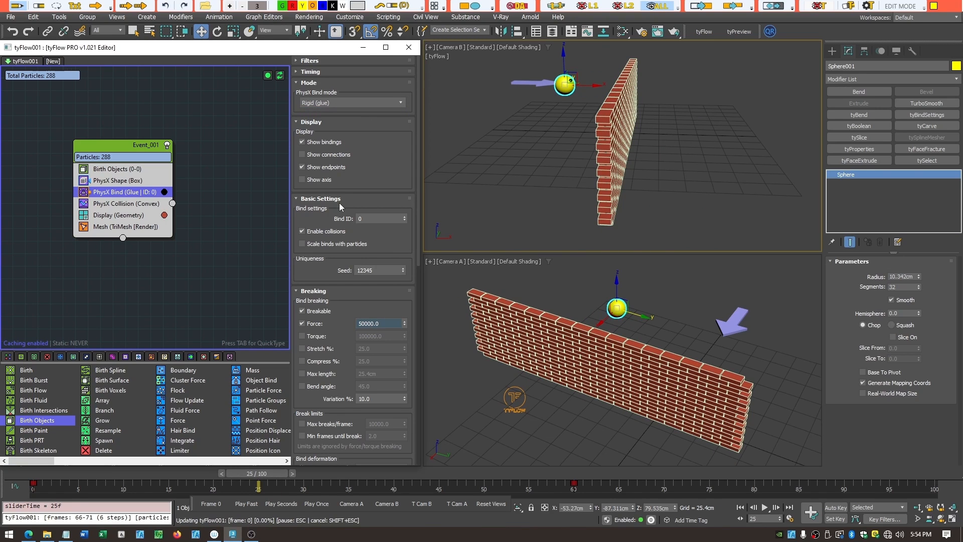
pyautogui.moveTo(275, 474); pyautogui.dragTo(35, 449)
pyautogui.press('w')
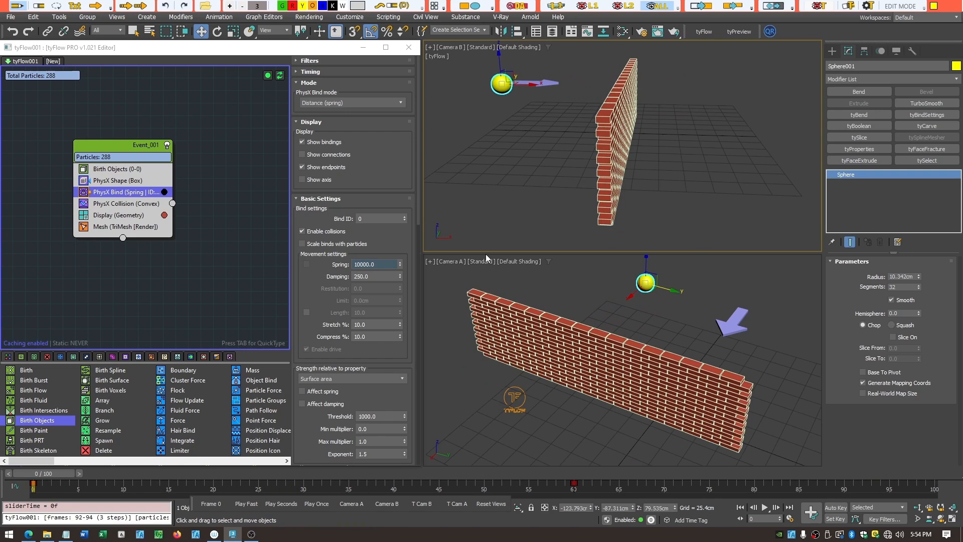
# - Set the PhysX Bind mode to Distance (tether) and scrub through the wall's collapse from frame 0
pyautogui.click(399, 102)
pyautogui.click(345, 111)
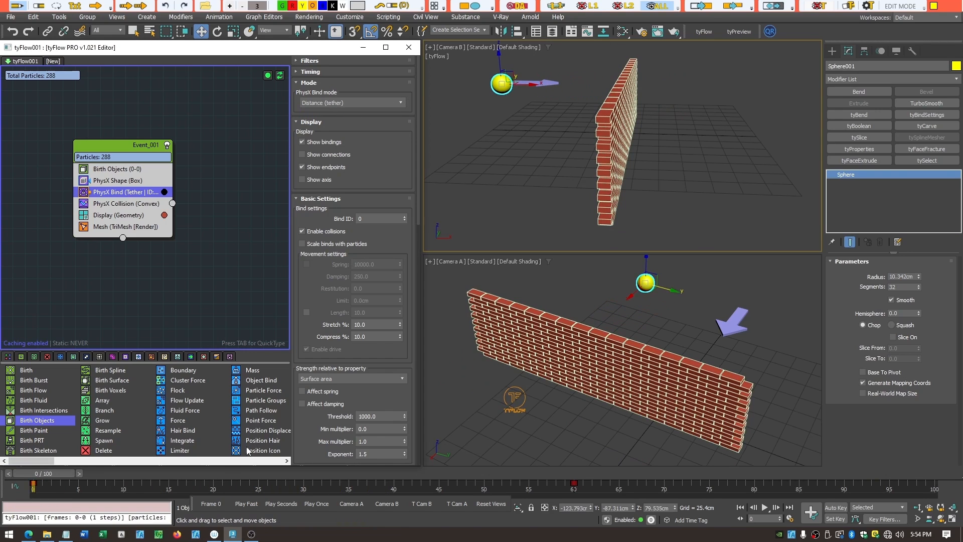
pyautogui.moveTo(53, 472); pyautogui.dragTo(751, 495)
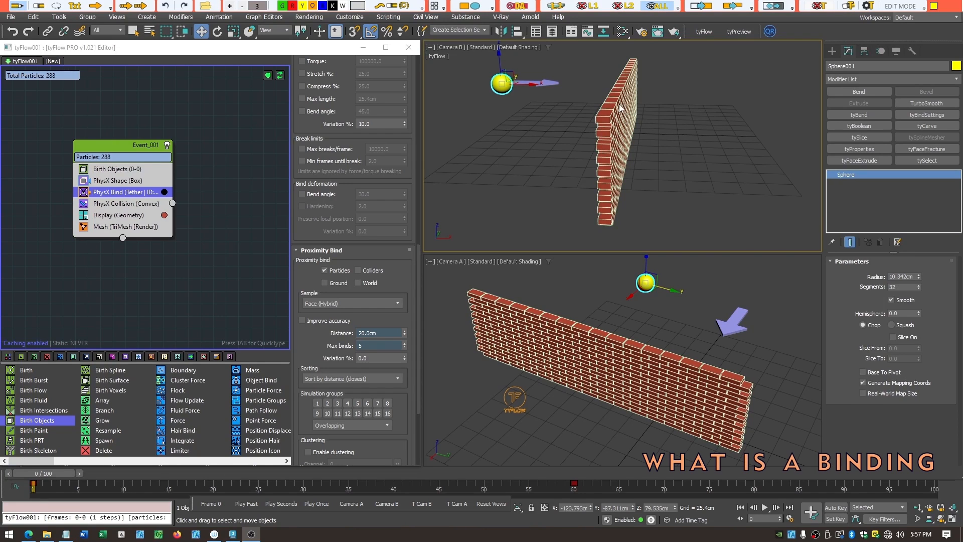
# - Switch the Camera B viewport to Perspective and frame a close-up of the wall's front face
pyautogui.click(451, 48)
pyautogui.click(473, 79)
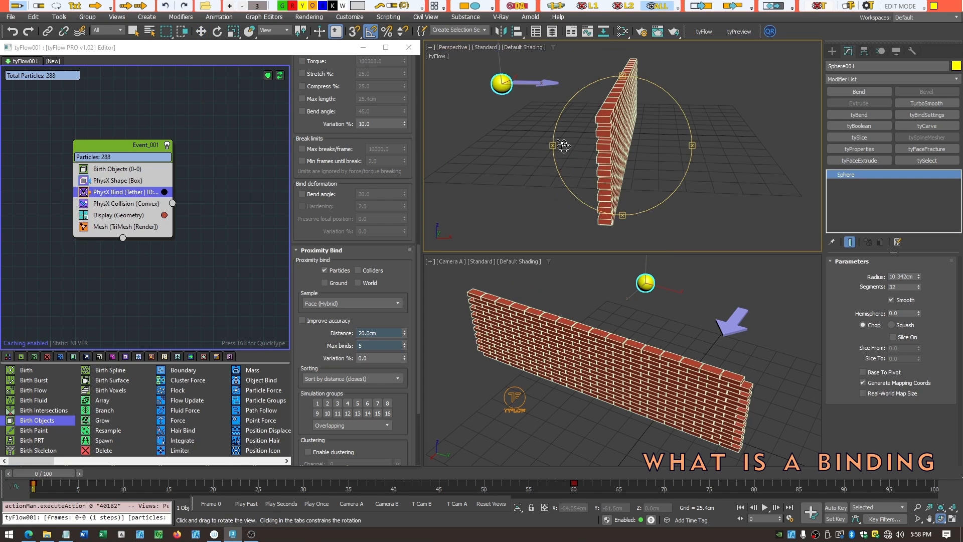
pyautogui.moveTo(564, 146); pyautogui.dragTo(636, 139)
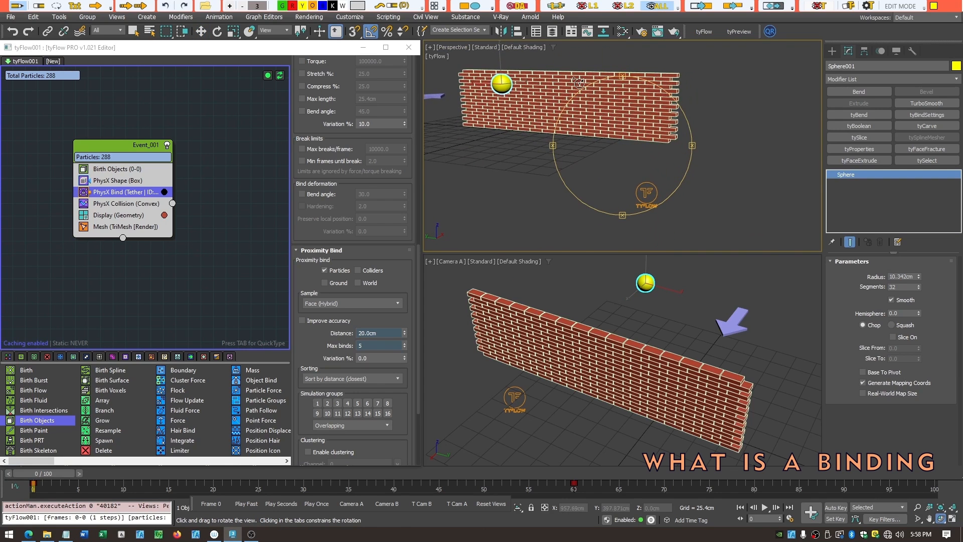
pyautogui.scroll(6, 581, 92)
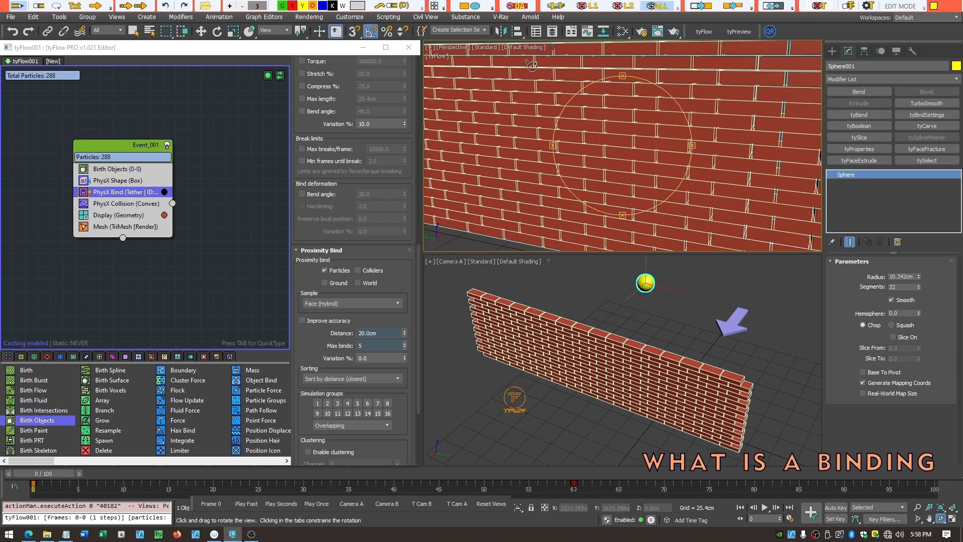
# - Show the Perspective viewport's brick wall in Wireframe Override and advance the simulation to frame 5
pyautogui.click(528, 47)
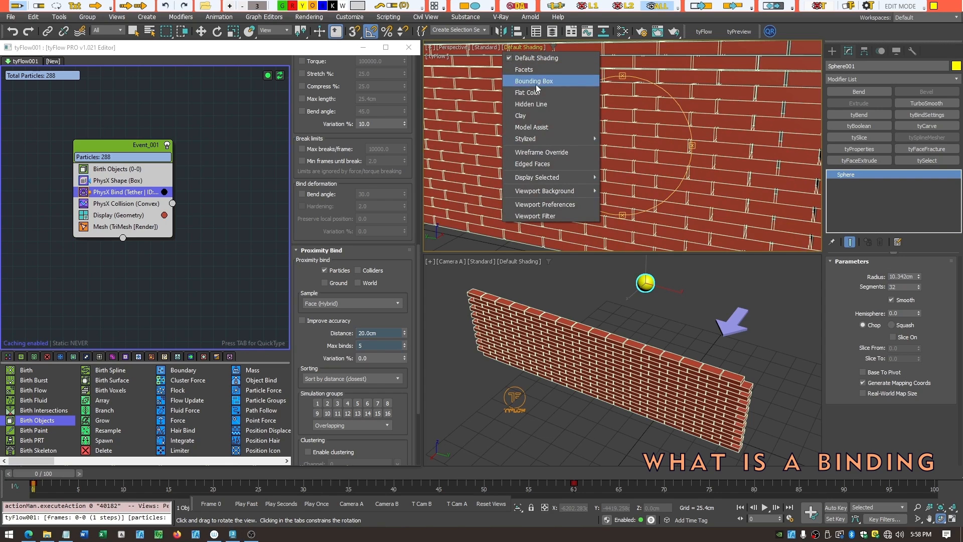
pyautogui.click(554, 155)
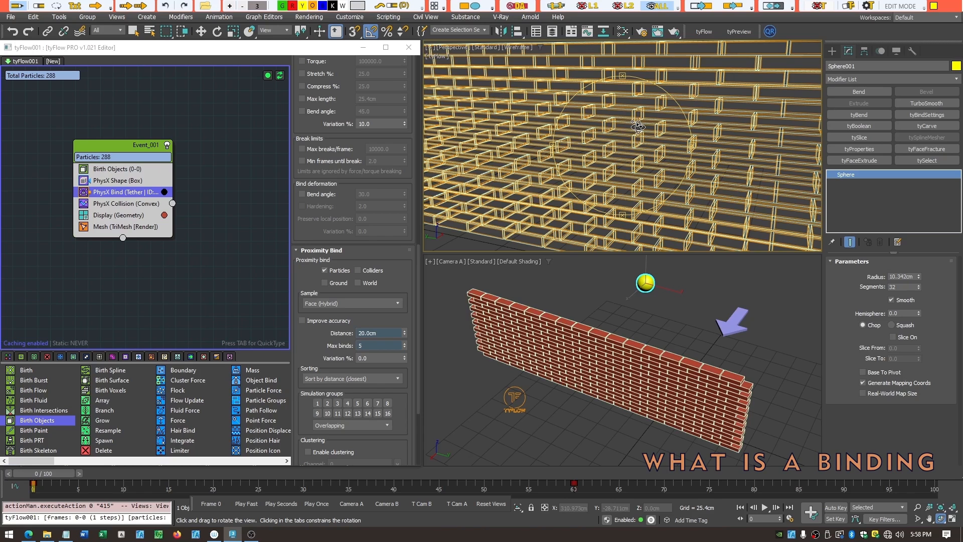
pyautogui.scroll(4, 636, 125)
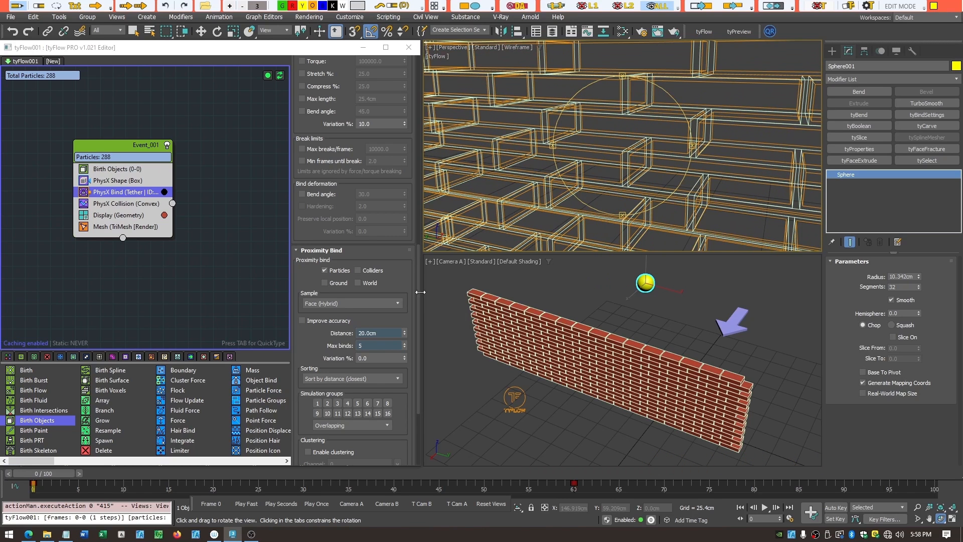
pyautogui.moveTo(417, 290); pyautogui.dragTo(381, 103)
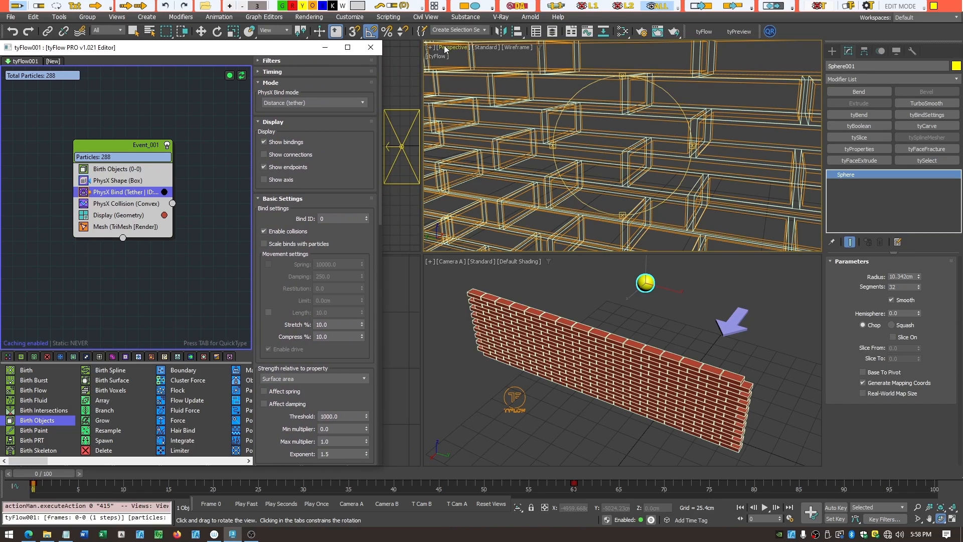
pyautogui.moveTo(65, 472); pyautogui.dragTo(109, 477)
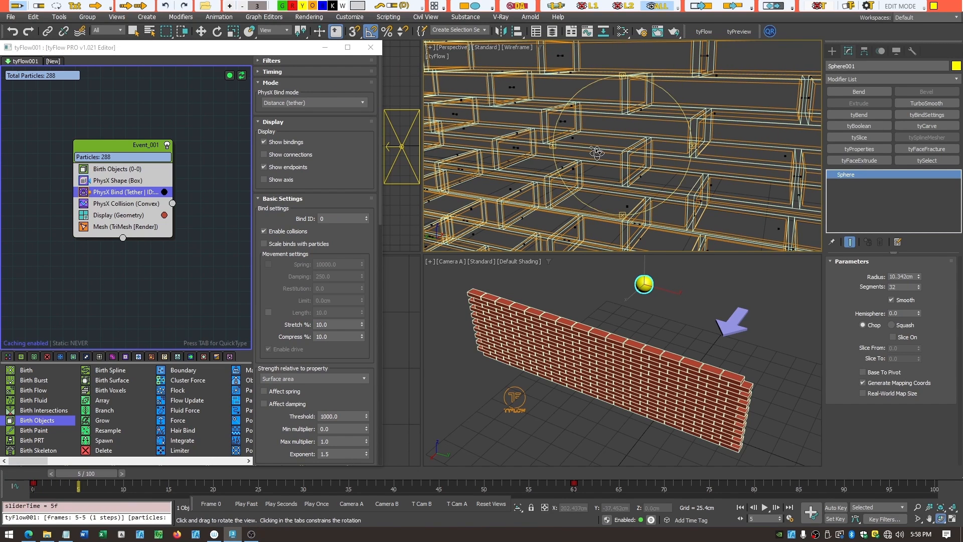
# - Examine the bindings drawn between neighbouring bricks across the wireframe wall, both close up and from farther away
pyautogui.scroll(-3, 596, 152)
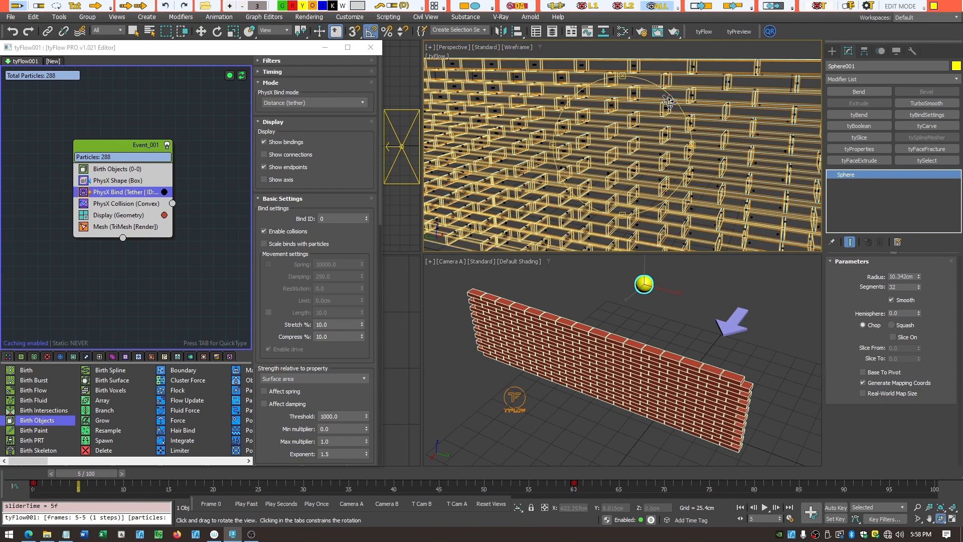
pyautogui.scroll(5, 652, 92)
pyautogui.moveTo(619, 91); pyautogui.dragTo(614, 93)
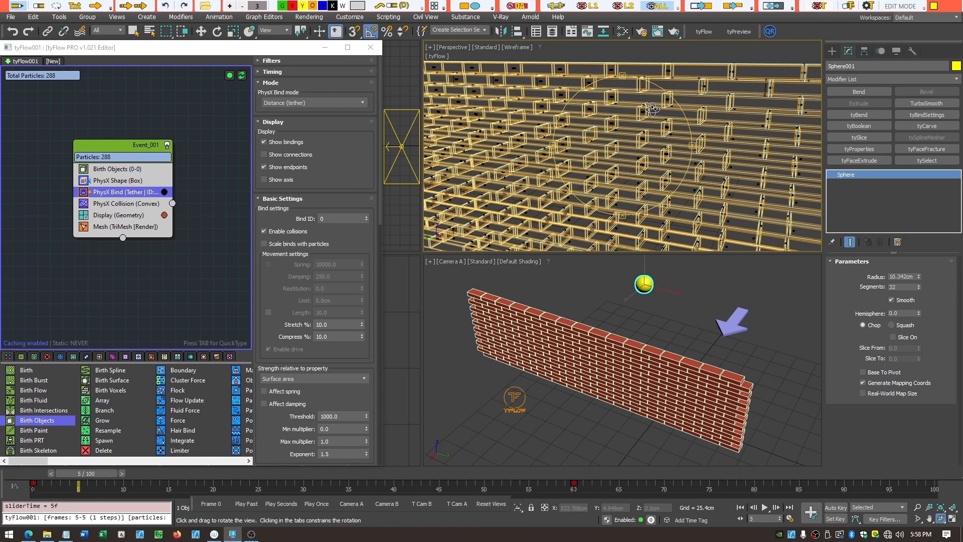
pyautogui.scroll(-5, 647, 111)
pyautogui.scroll(3, 638, 146)
pyautogui.scroll(3, 638, 146)
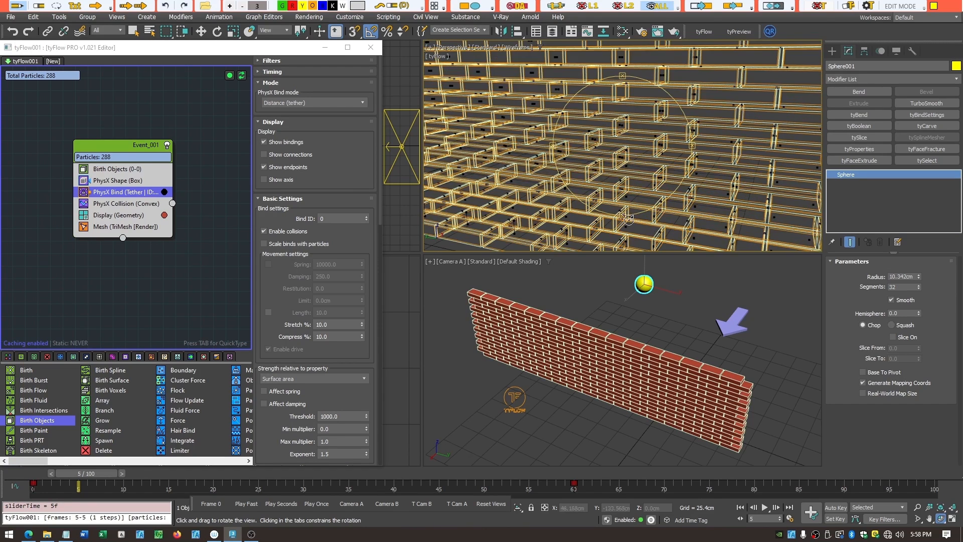
pyautogui.scroll(2, 621, 217)
pyautogui.scroll(-5, 614, 215)
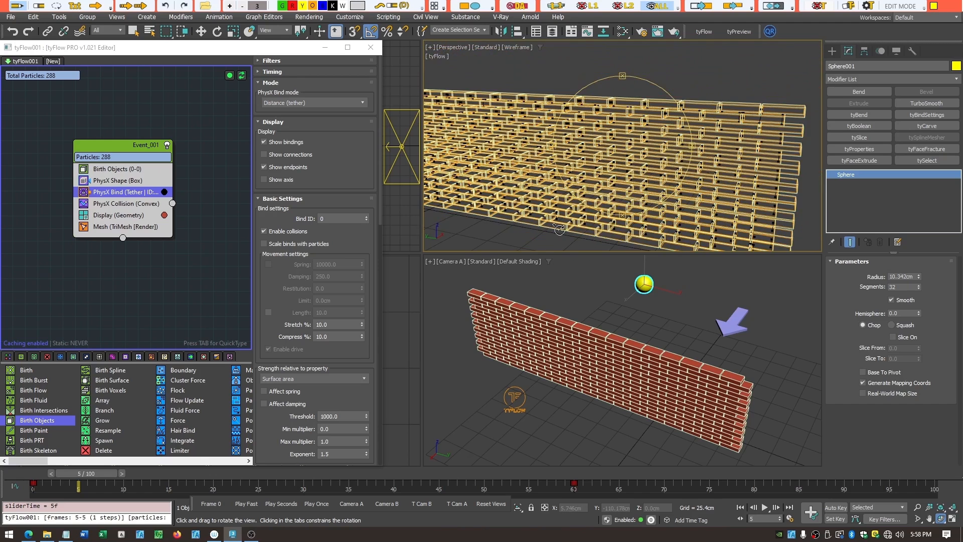
pyautogui.scroll(5, 558, 229)
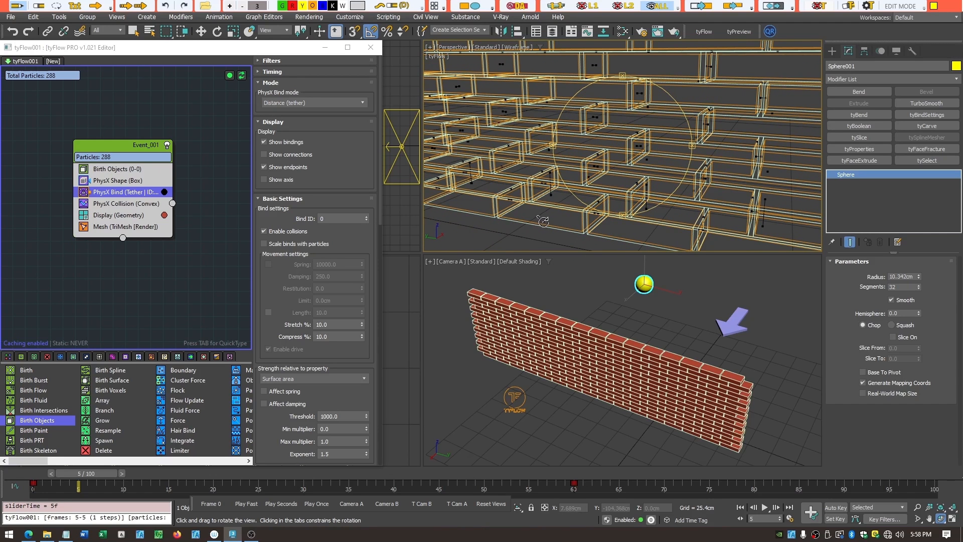
# - Set the Proximity Bind's Max binds to 3 and inspect the bindings between the bricks up close
pyautogui.moveTo(381, 206); pyautogui.dragTo(368, 389)
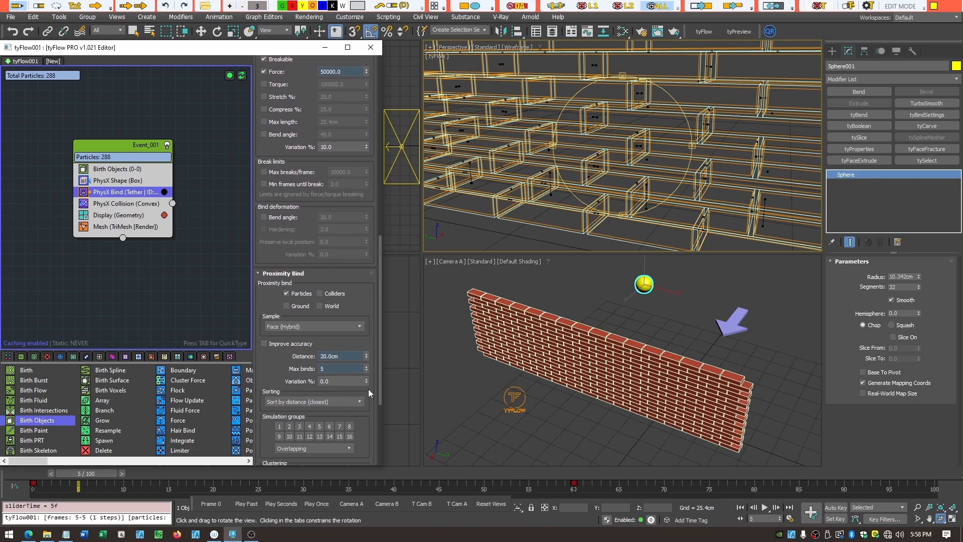
pyautogui.click(336, 369)
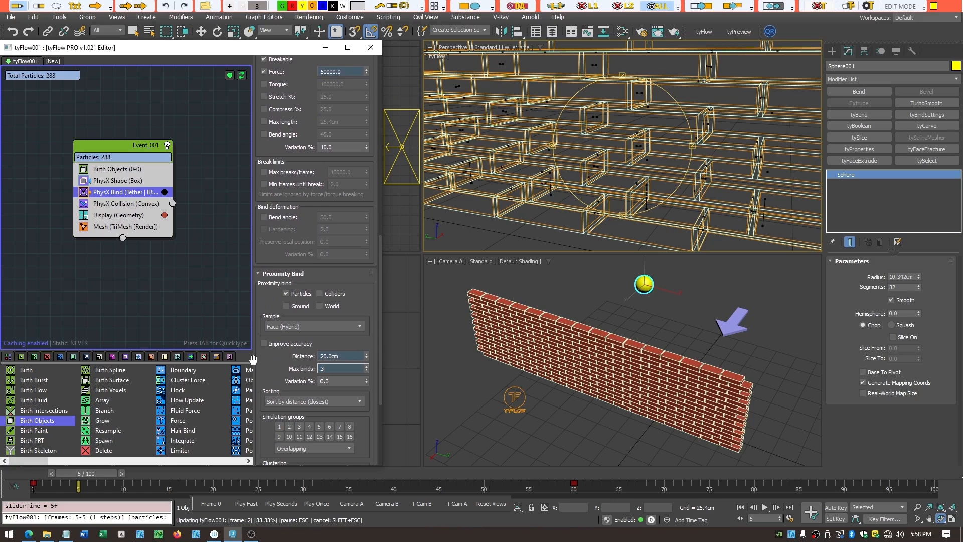
pyautogui.press('Return')
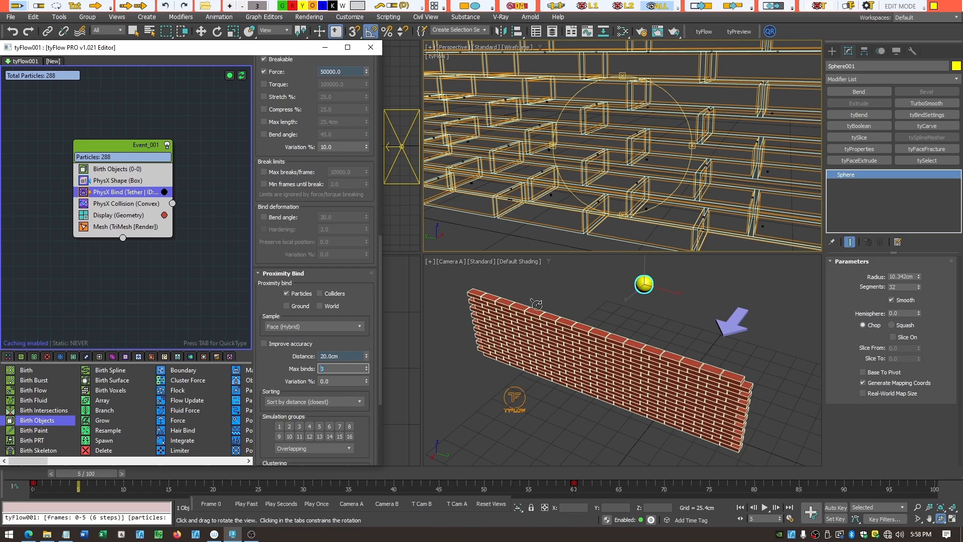
pyautogui.click(621, 205)
pyautogui.scroll(4, 621, 206)
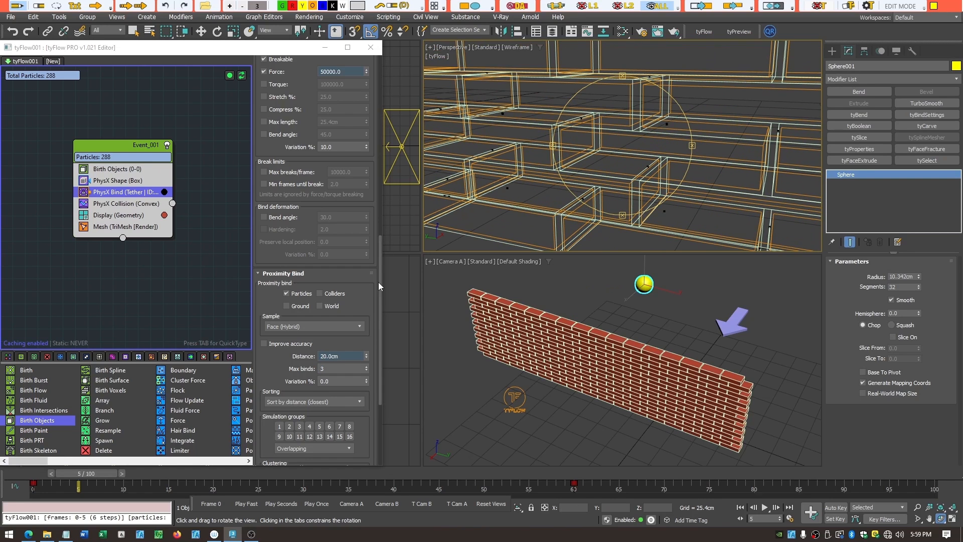
# - Enable Show connections in the PhysX Bind display settings and inspect the connection lines between the bricks
pyautogui.moveTo(379, 281); pyautogui.dragTo(379, 92)
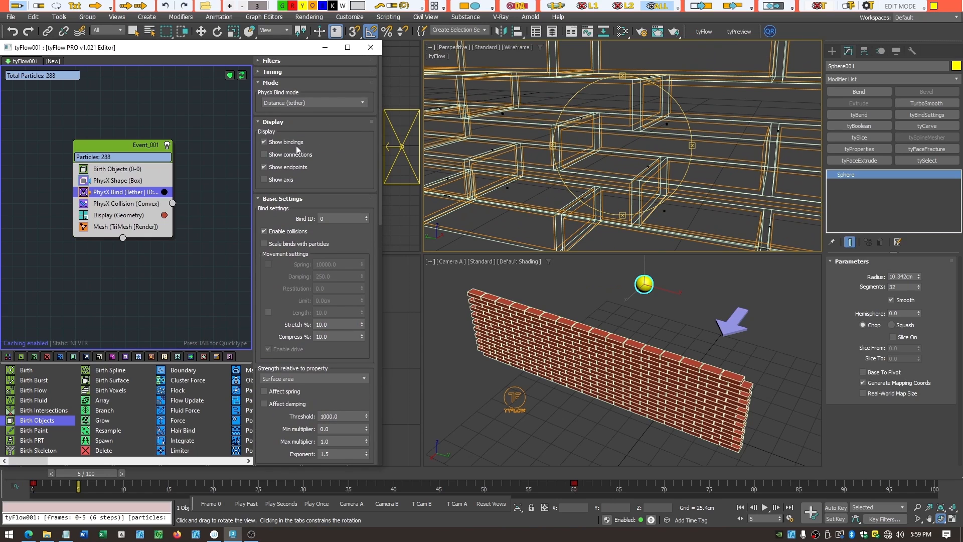
pyautogui.click(264, 154)
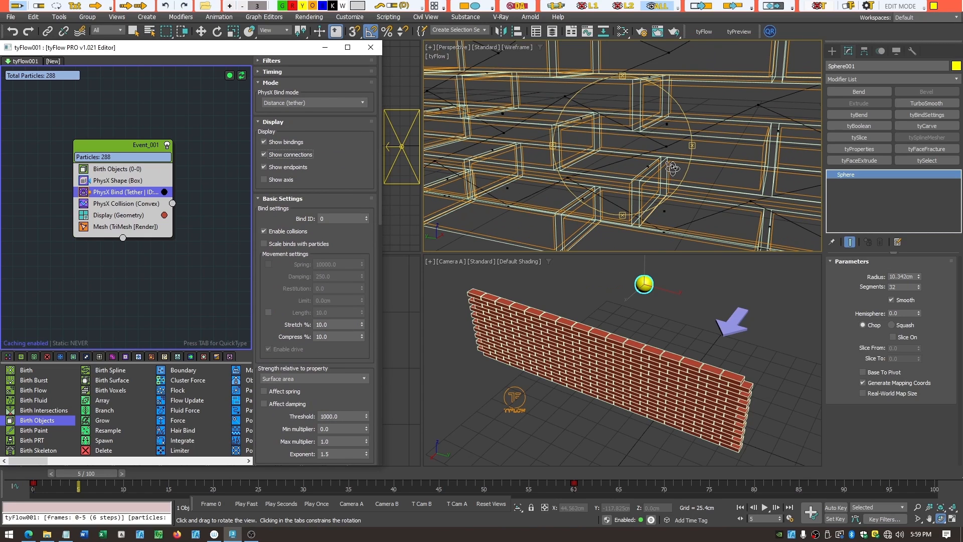
pyautogui.moveTo(677, 175); pyautogui.dragTo(674, 167)
pyautogui.scroll(-8, 648, 154)
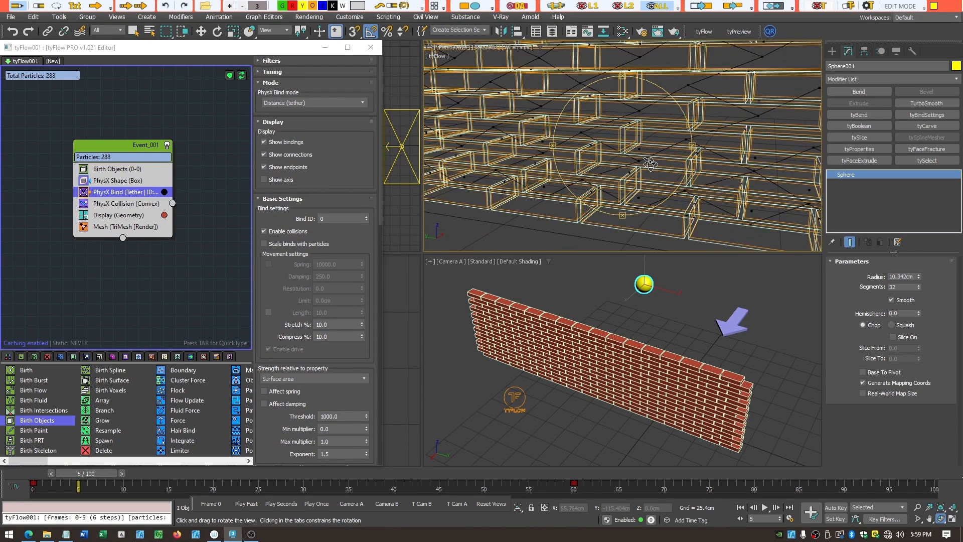
pyautogui.scroll(-5, 648, 155)
pyautogui.scroll(4, 649, 152)
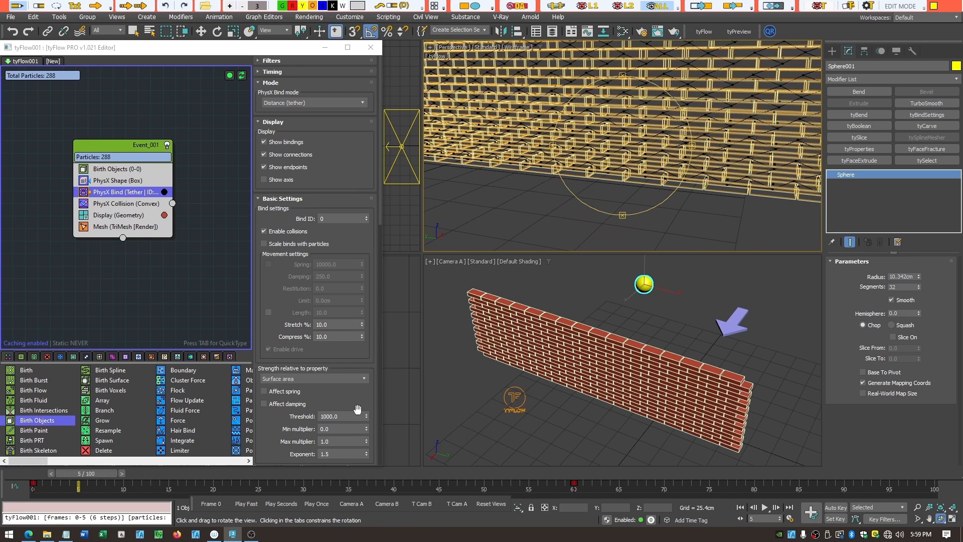
# - Set the Proximity Bind's Max binds to 2
pyautogui.moveTo(381, 219); pyautogui.dragTo(371, 400)
pyautogui.click(341, 365)
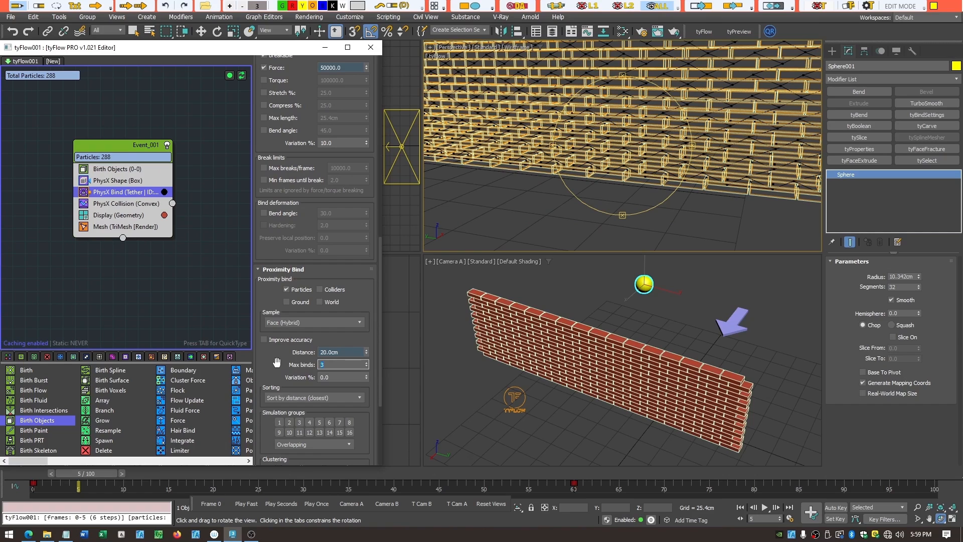
pyautogui.press('Return')
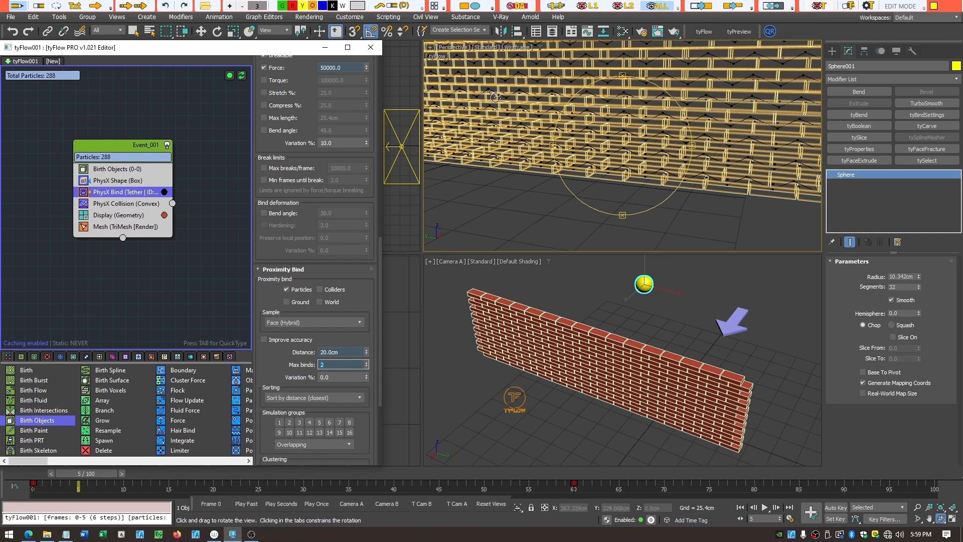
# - Switch the Perspective viewport back to Camera B and set its display to Default Shading
pyautogui.click(454, 48)
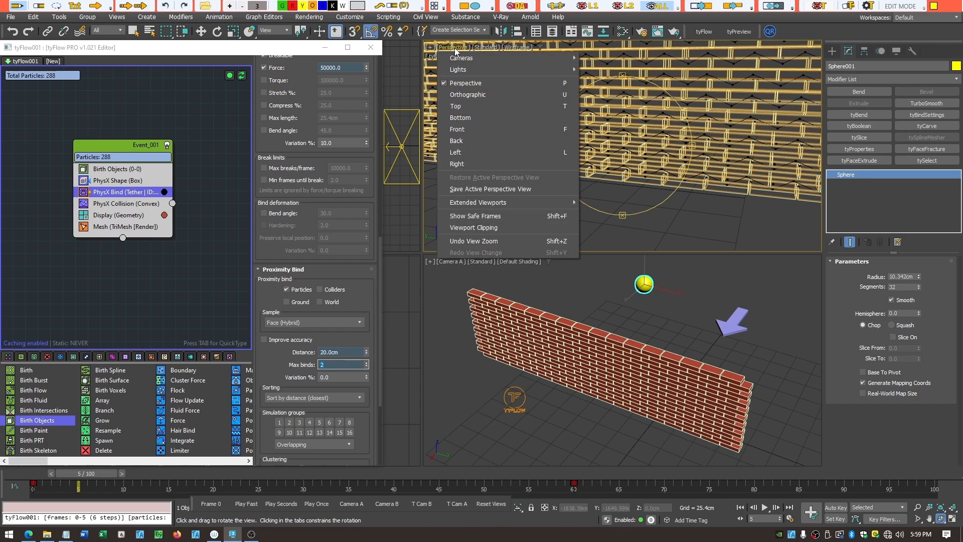
pyautogui.moveTo(471, 59)
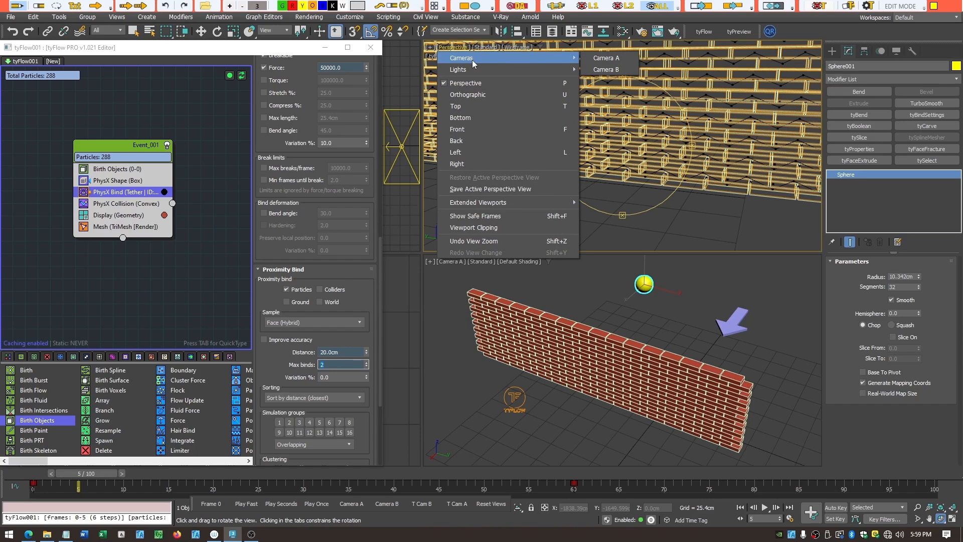
pyautogui.click(605, 70)
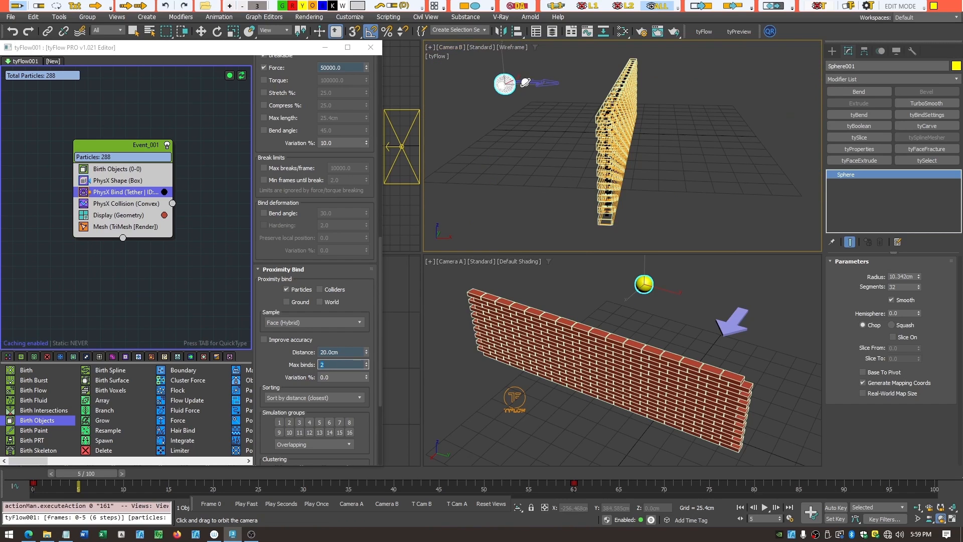
pyautogui.click(509, 45)
pyautogui.click(528, 58)
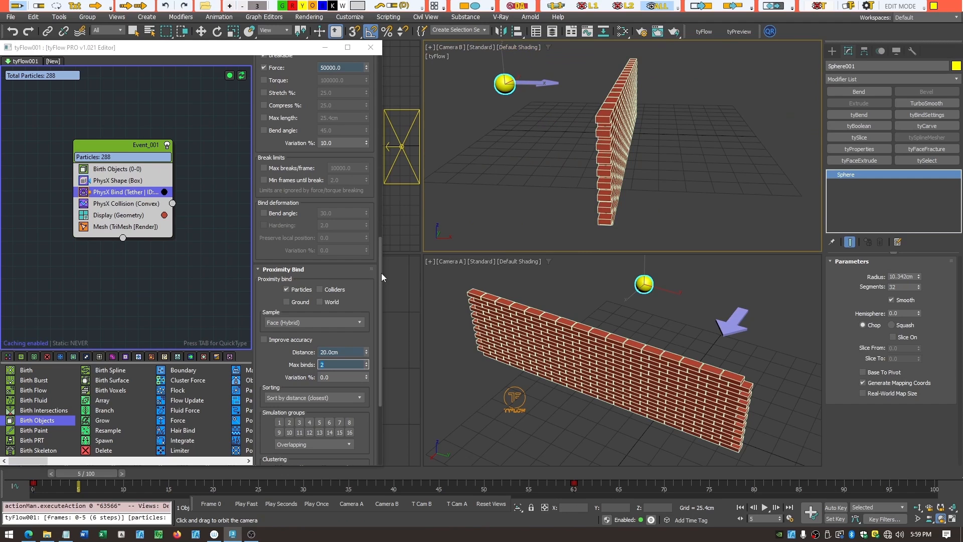
# - Set the PhysX Bind mode to Distance (spring), scrub the simulation to frame 100, and return to frame 34
pyautogui.moveTo(381, 273); pyautogui.dragTo(378, 80)
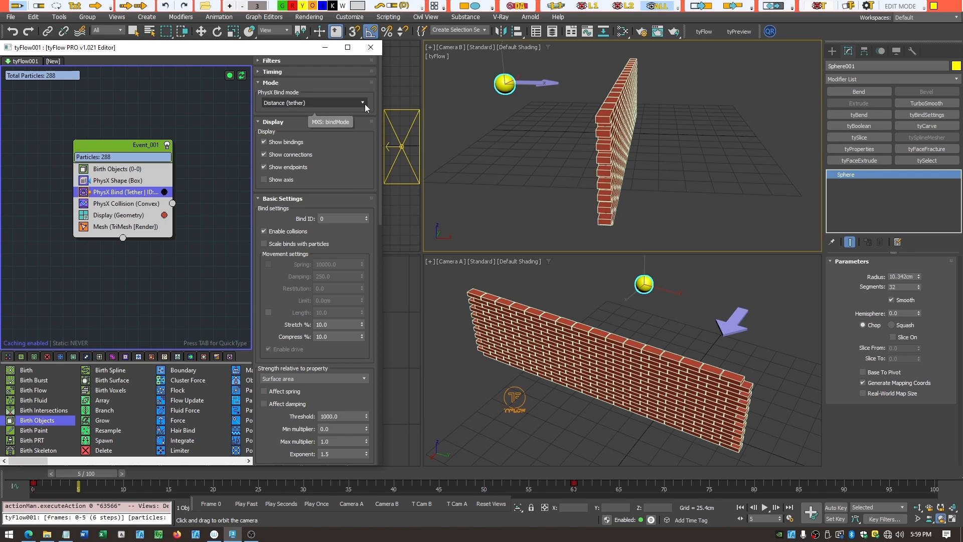
pyautogui.click(365, 104)
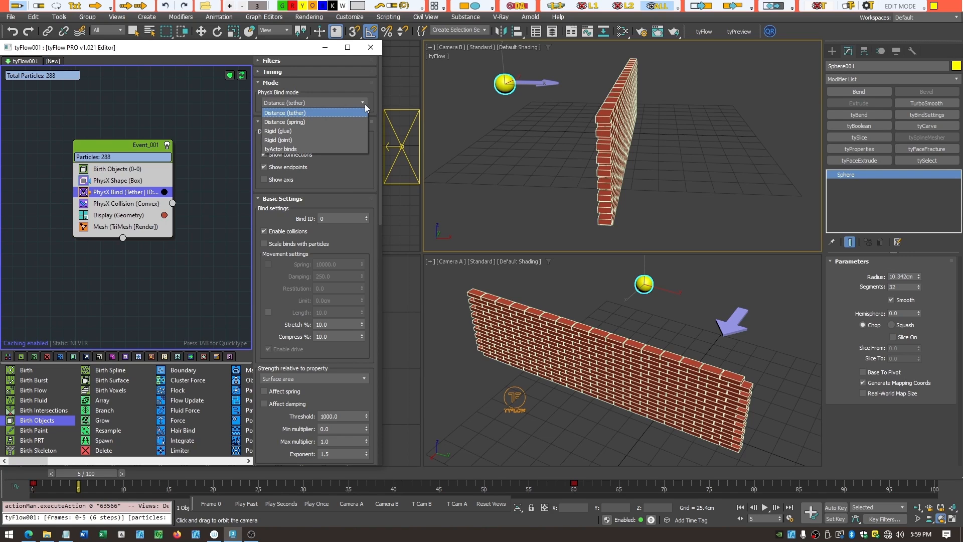
pyautogui.click(326, 122)
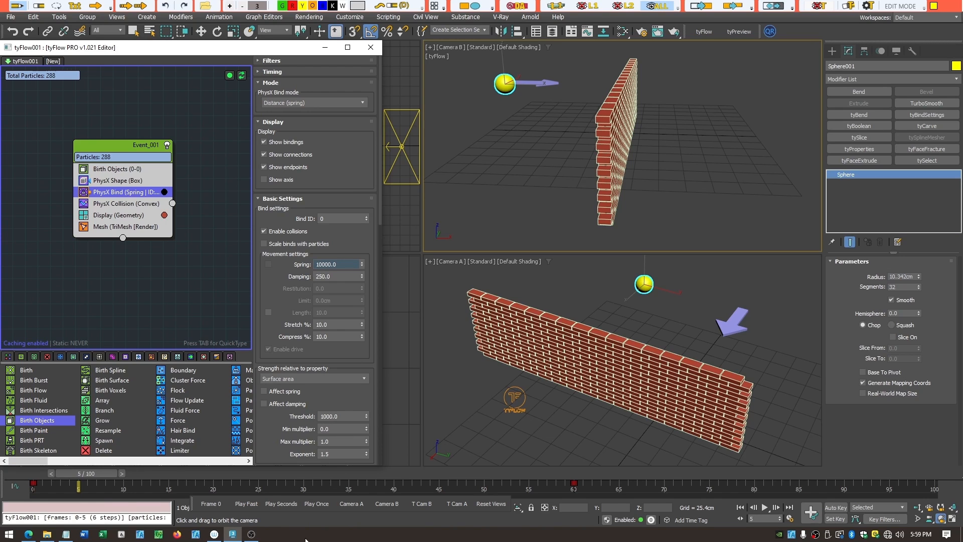
pyautogui.moveTo(105, 471); pyautogui.dragTo(955, 516)
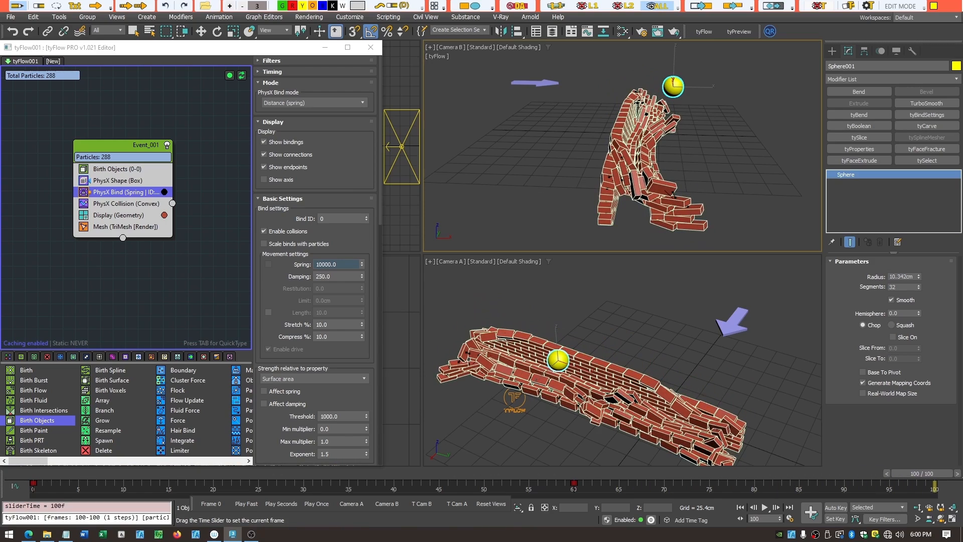
pyautogui.moveTo(923, 473); pyautogui.dragTo(354, 486)
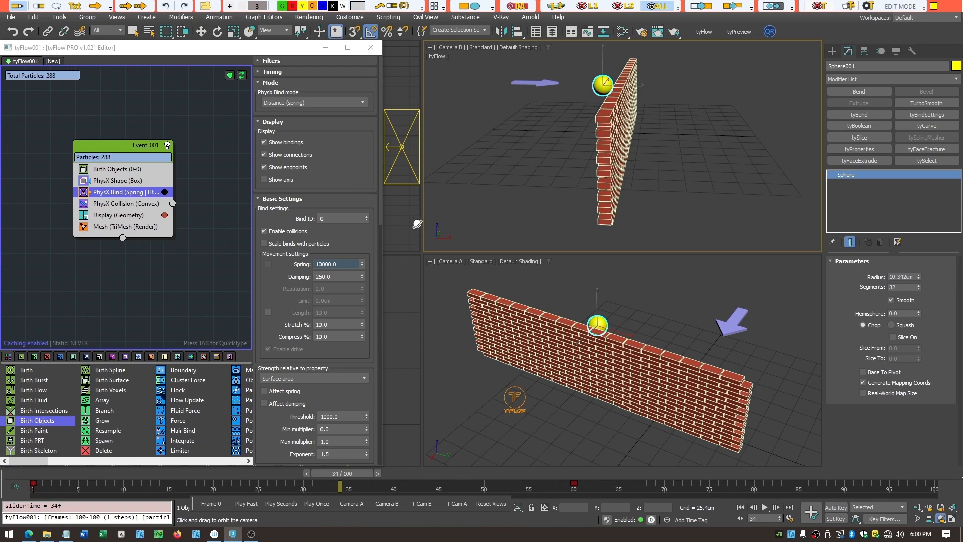
# - Set the Proximity Bind's Max binds to 10 and scrub the wall's collapse forward, ending at frame 60
pyautogui.moveTo(380, 211); pyautogui.dragTo(368, 343)
pyautogui.scroll(-5, 368, 343)
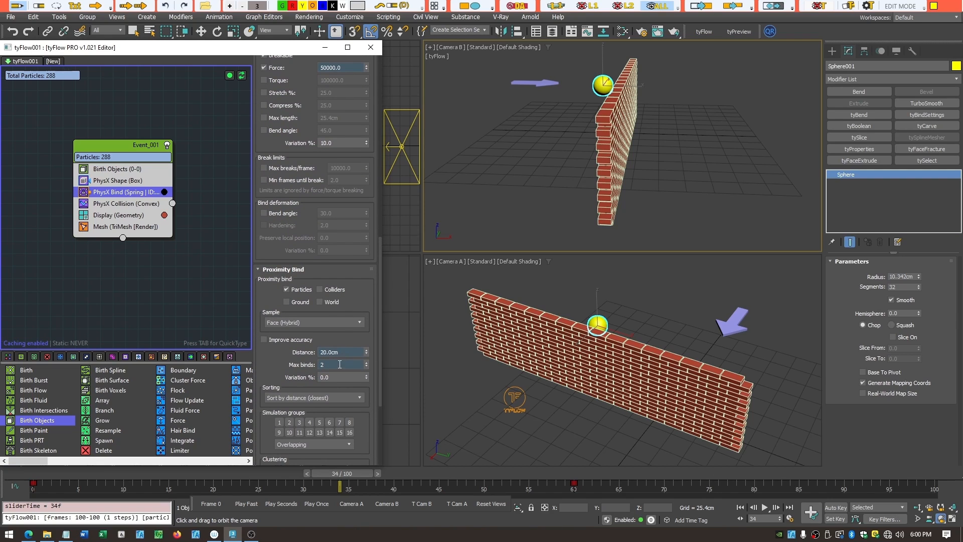
pyautogui.click(339, 364)
pyautogui.press('Return')
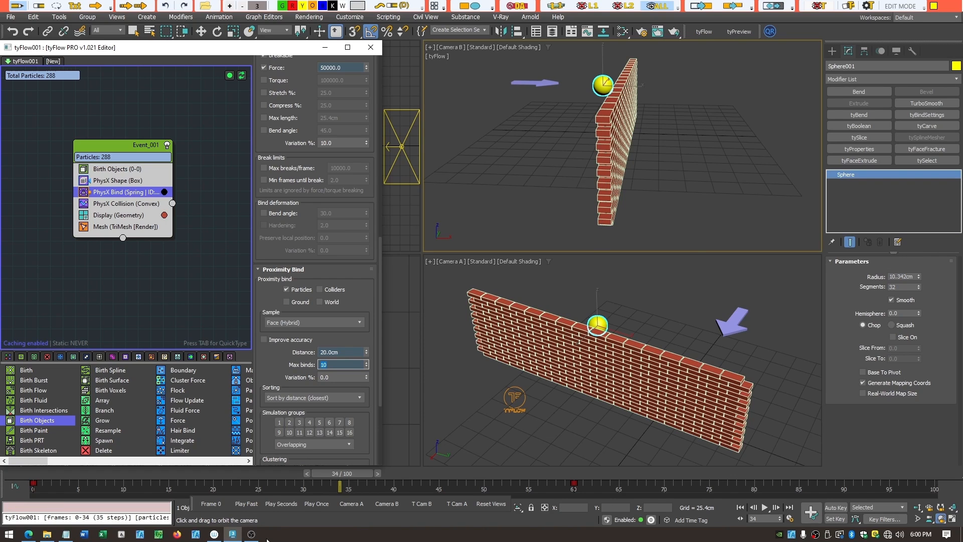
pyautogui.moveTo(348, 474); pyautogui.dragTo(579, 535)
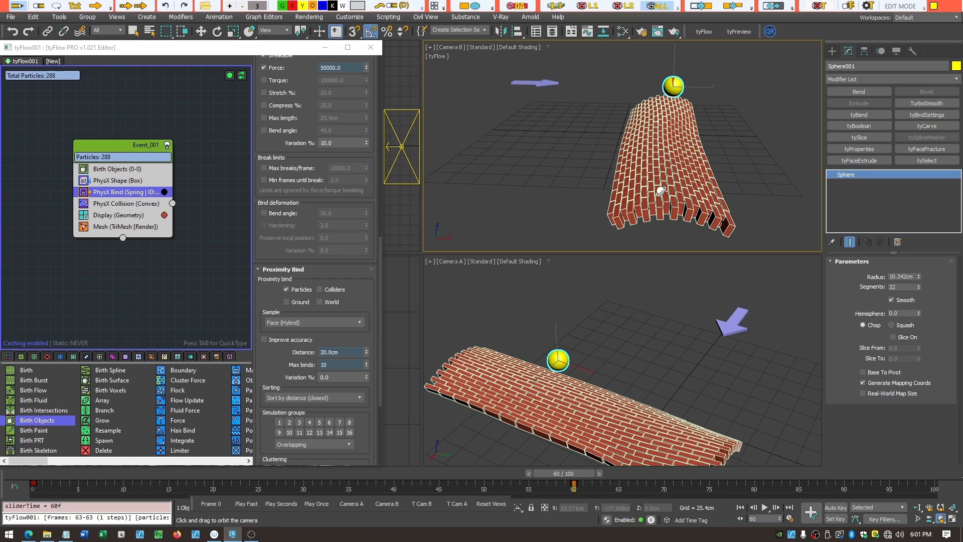
# - Set the Proximity Bind's Max binds to 20 and scrub through the wall's collapse, ending at frame 43
pyautogui.doubleClick(343, 368)
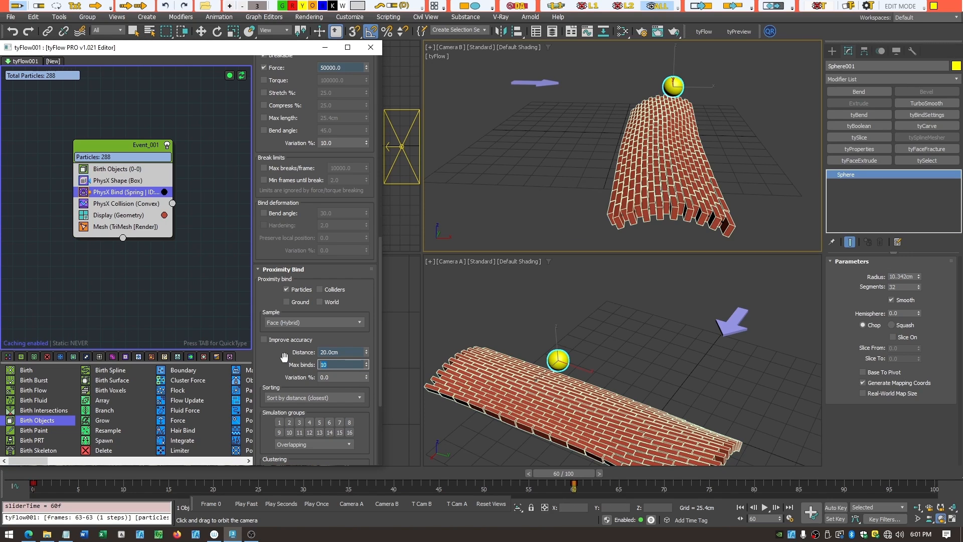
pyautogui.press('Return')
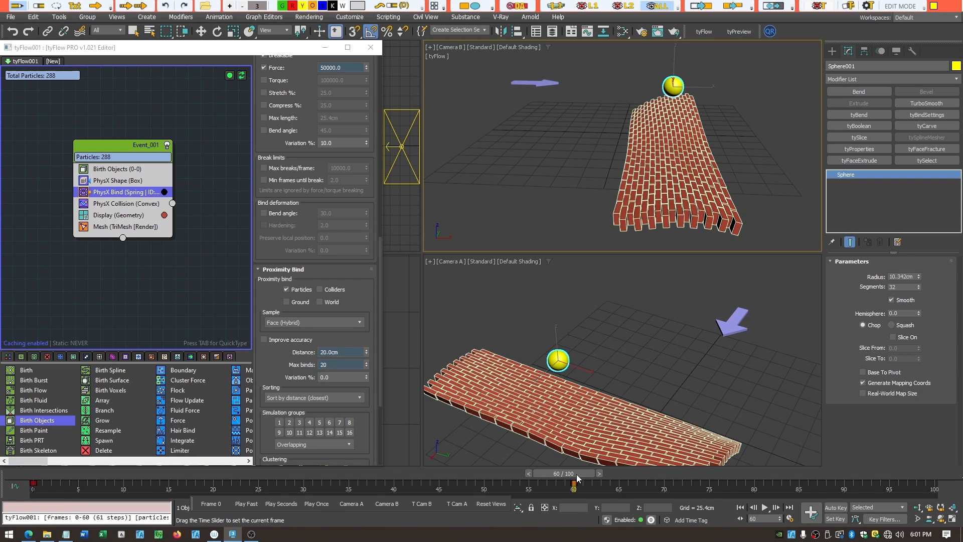
pyautogui.moveTo(576, 474); pyautogui.dragTo(435, 465)
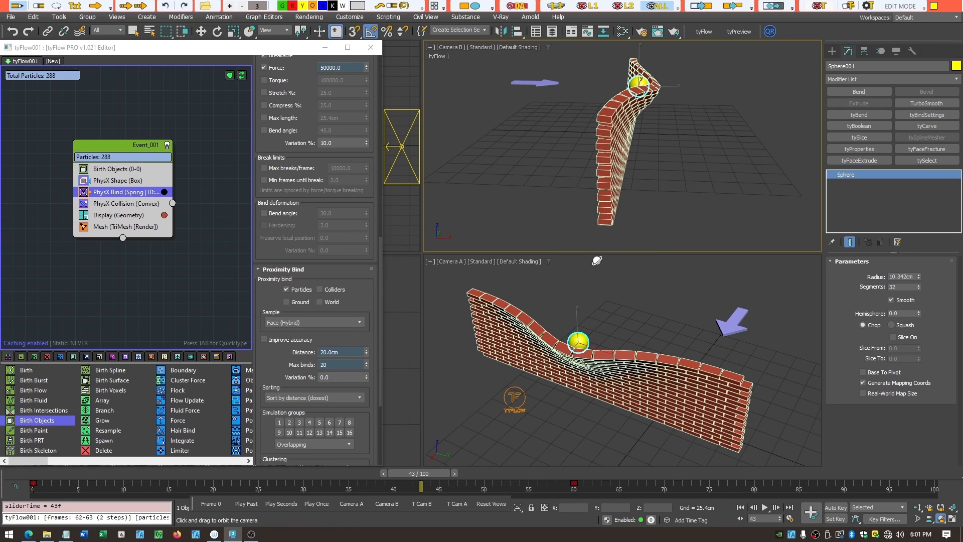
# - Switch the Camera B viewport to Perspective with Wireframe Override and view the bindings between the wall's bricks up close
pyautogui.click(452, 47)
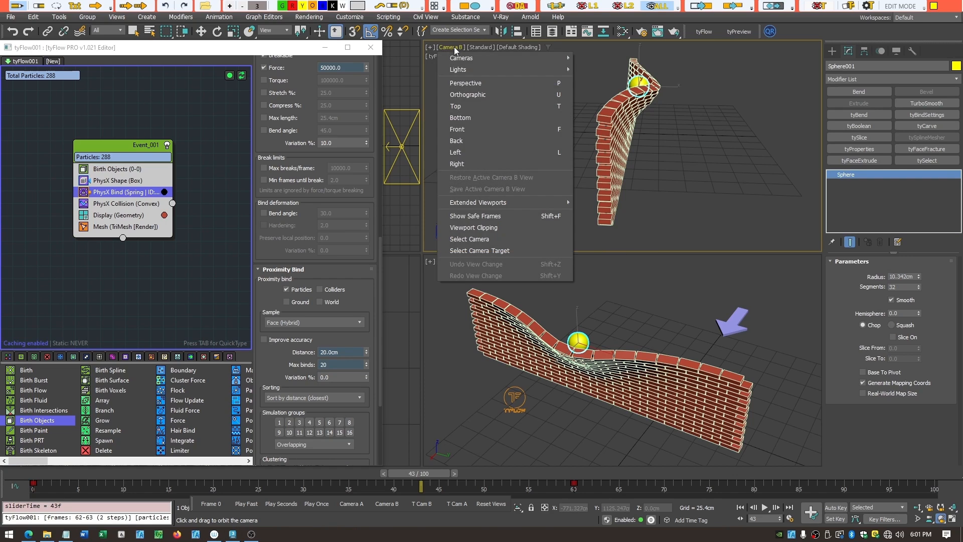
pyautogui.click(501, 84)
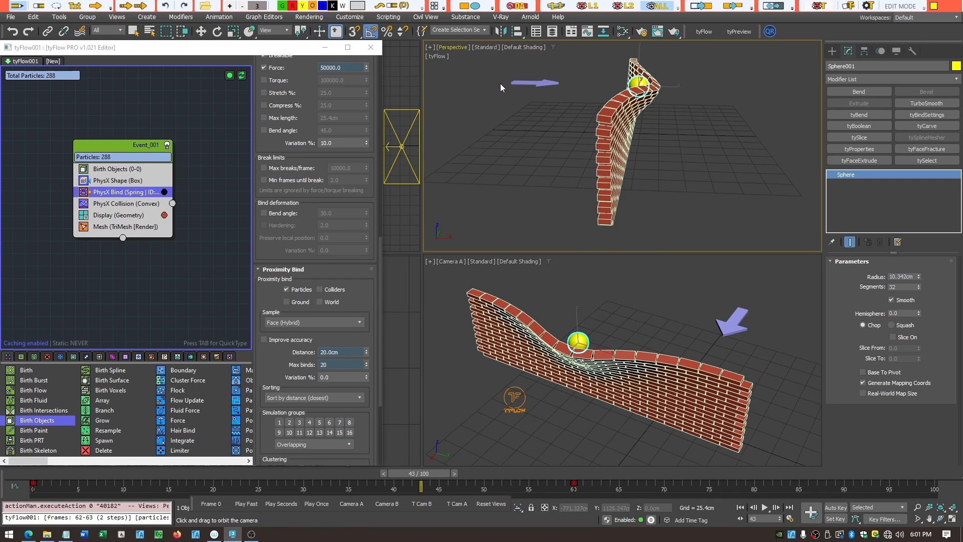
pyautogui.click(521, 48)
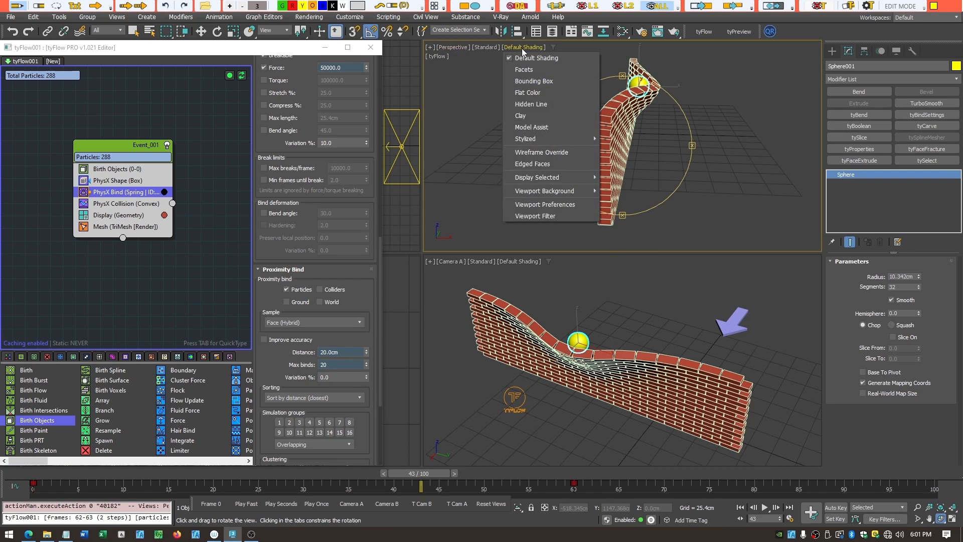
pyautogui.click(568, 153)
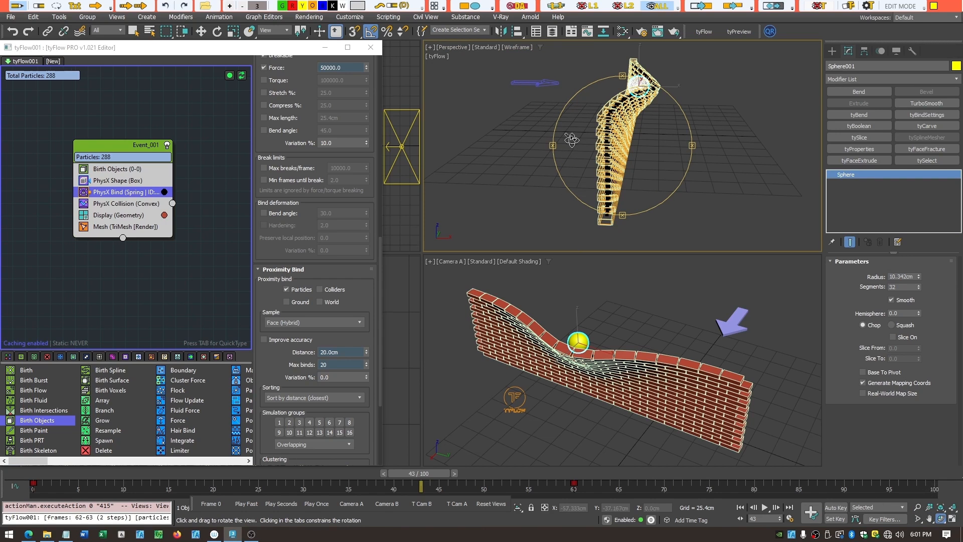
pyautogui.moveTo(565, 141); pyautogui.dragTo(615, 147)
pyautogui.scroll(5, 636, 126)
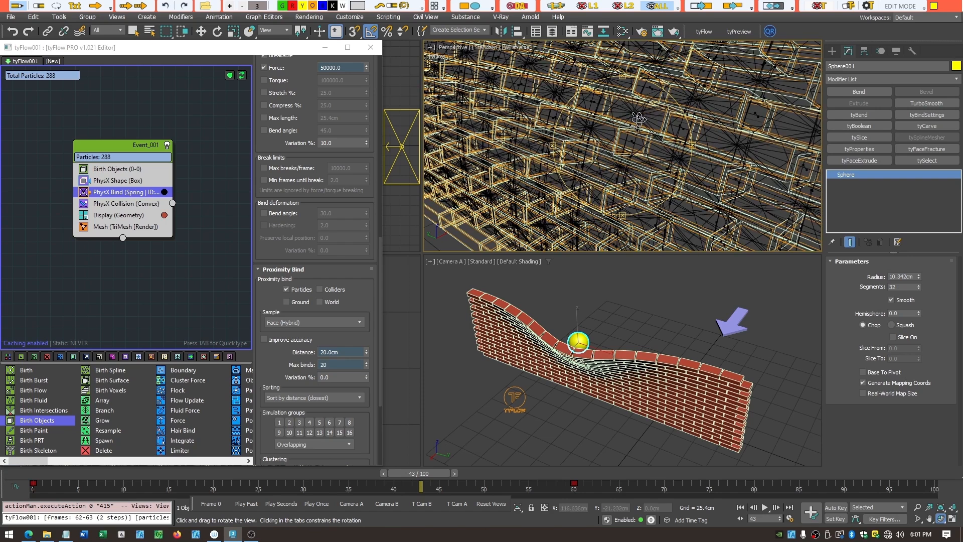
pyautogui.scroll(3, 640, 142)
pyautogui.scroll(-3, 639, 149)
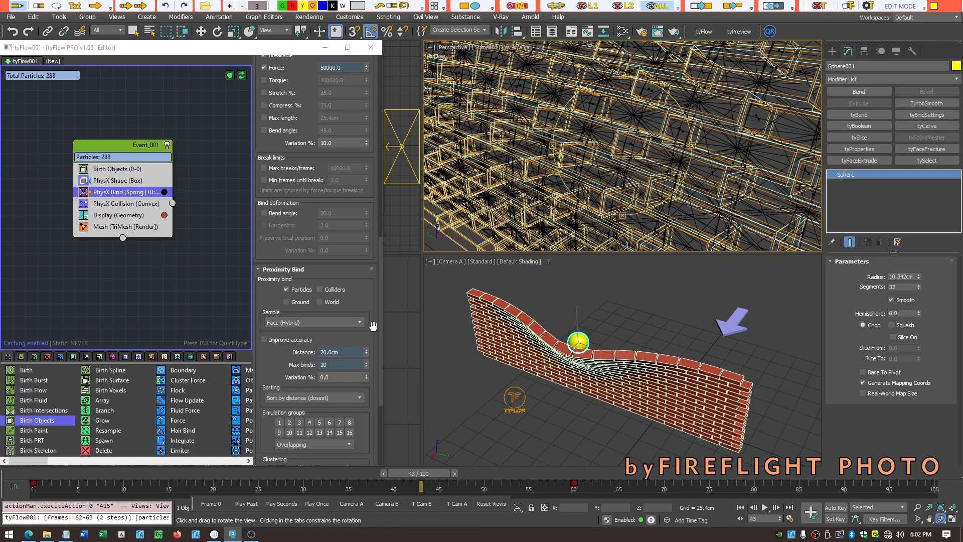
# - Reduce the Proximity Bind's Max binds in two stages, 10 and 5, and scrub the simulation to frame 46
pyautogui.moveTo(382, 318); pyautogui.dragTo(381, 366)
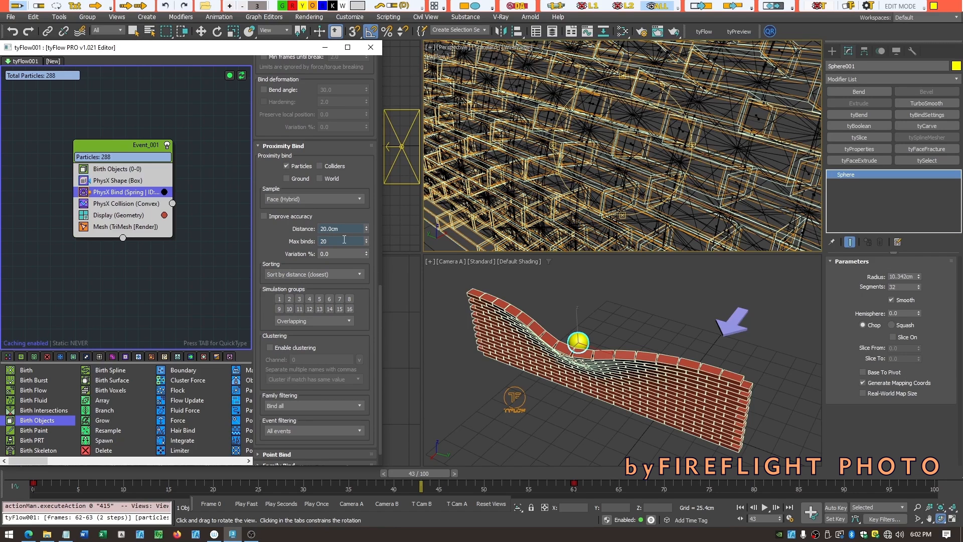
pyautogui.moveTo(344, 239); pyautogui.dragTo(295, 243)
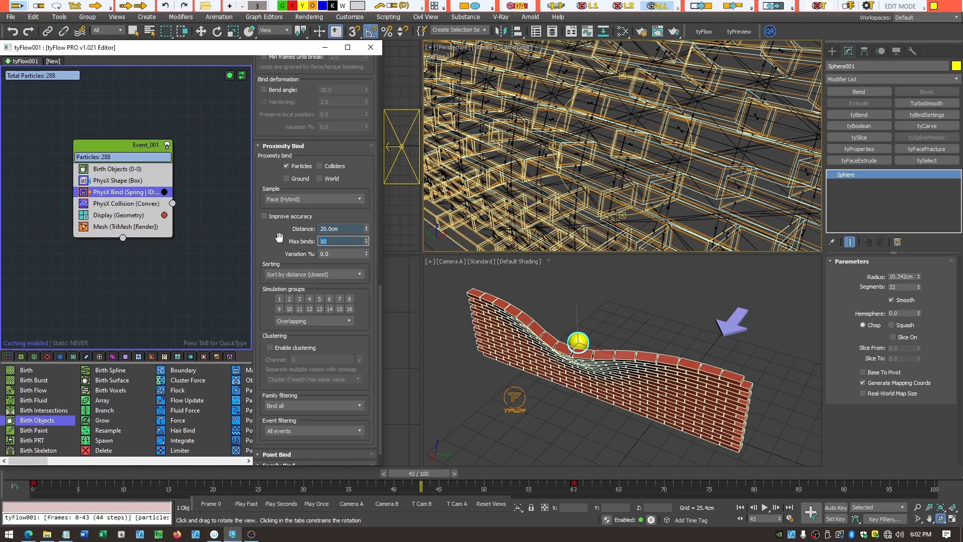
pyautogui.press('Return')
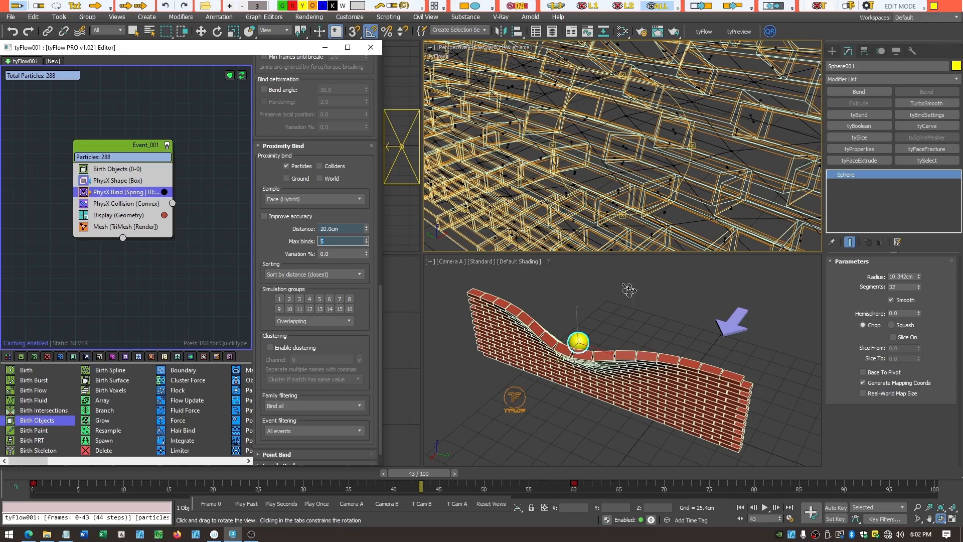
pyautogui.moveTo(428, 473); pyautogui.dragTo(461, 477)
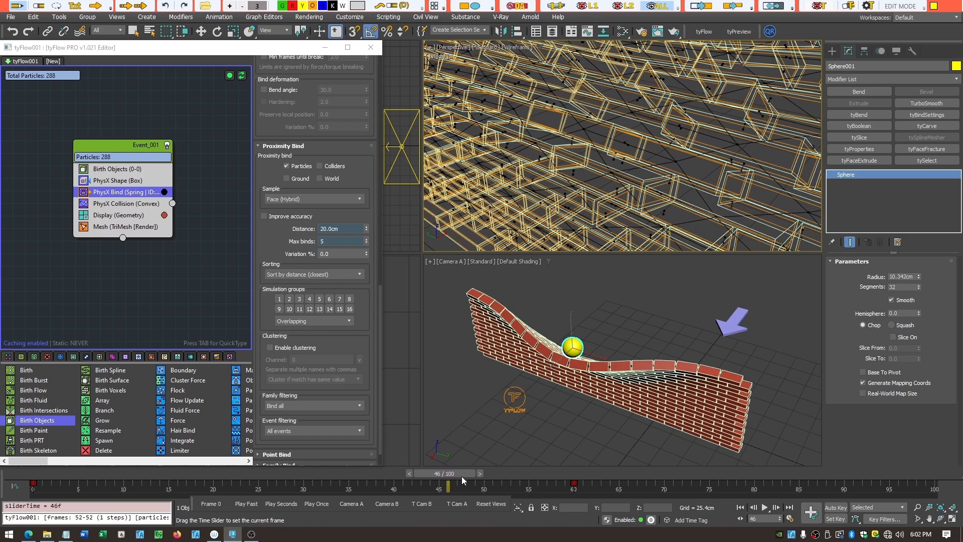
# - Review the settings of Event_001's PhysX Shape and PhysX Bind operators, including the available PhysX Bind modes
pyautogui.click(123, 147)
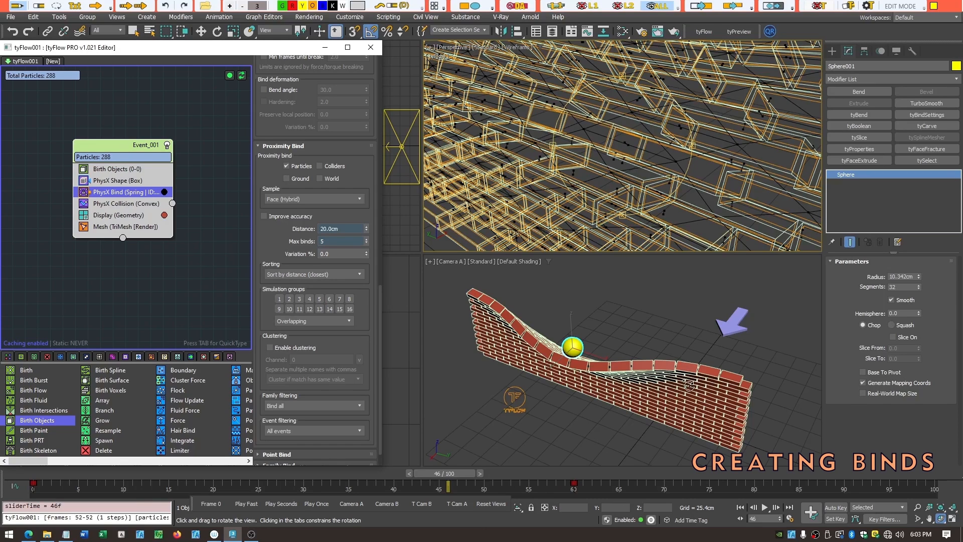
pyautogui.click(121, 182)
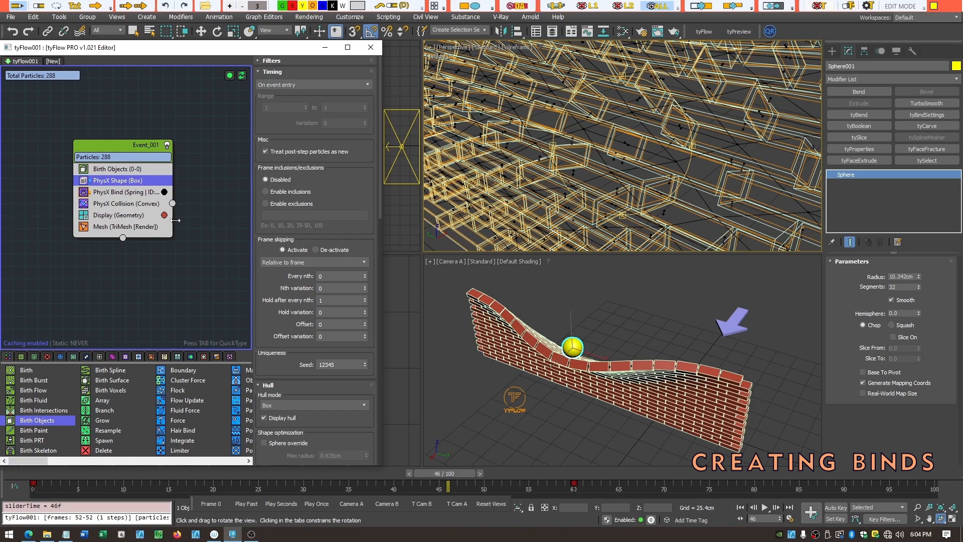
pyautogui.click(129, 193)
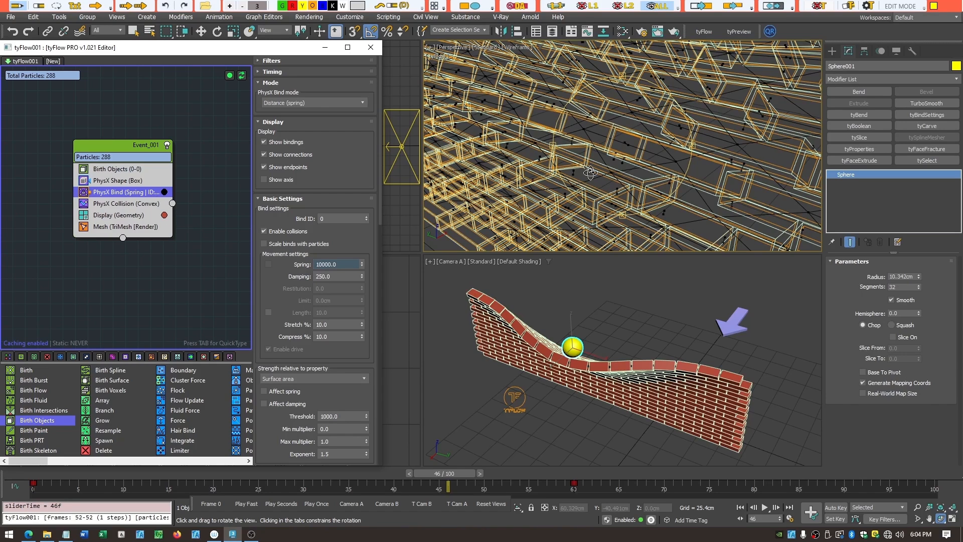
pyautogui.click(121, 182)
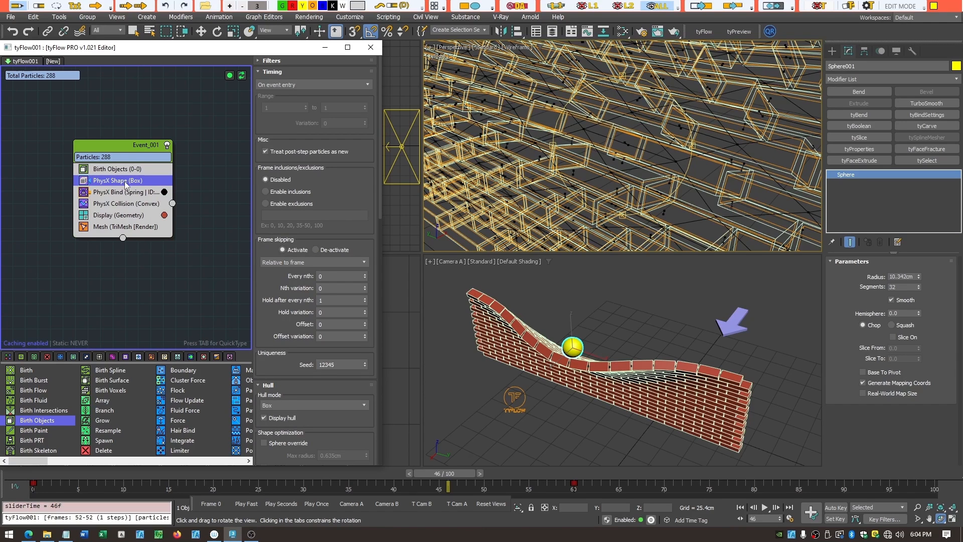
pyautogui.click(120, 194)
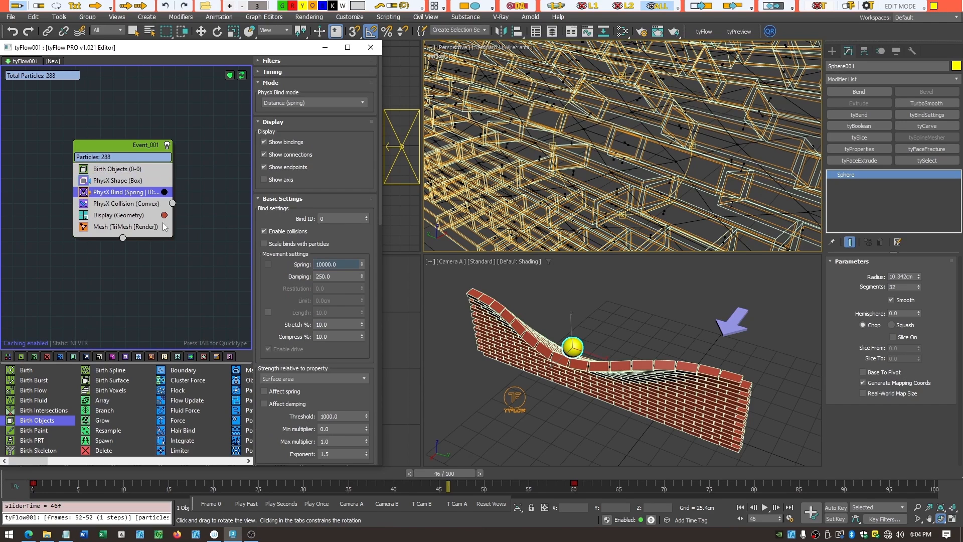
pyautogui.click(363, 103)
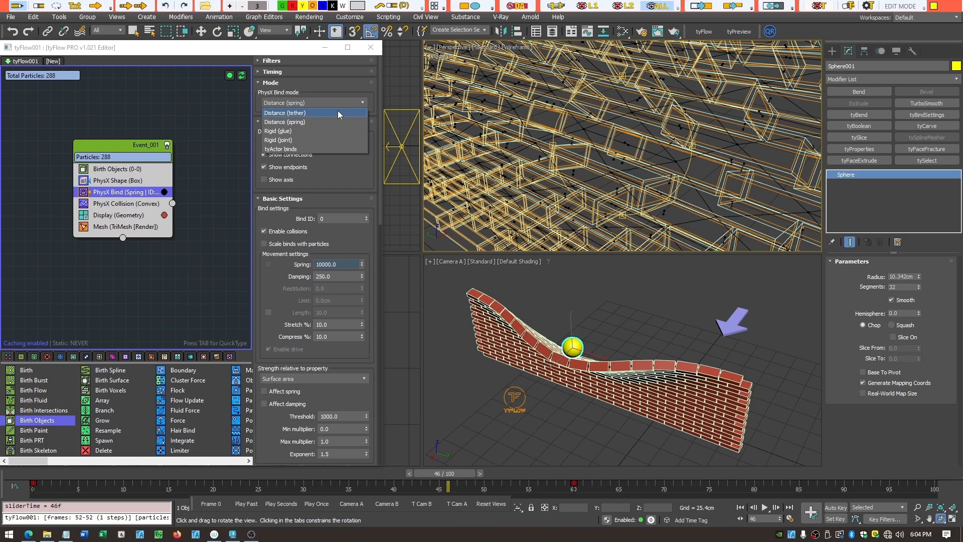
pyautogui.click(293, 53)
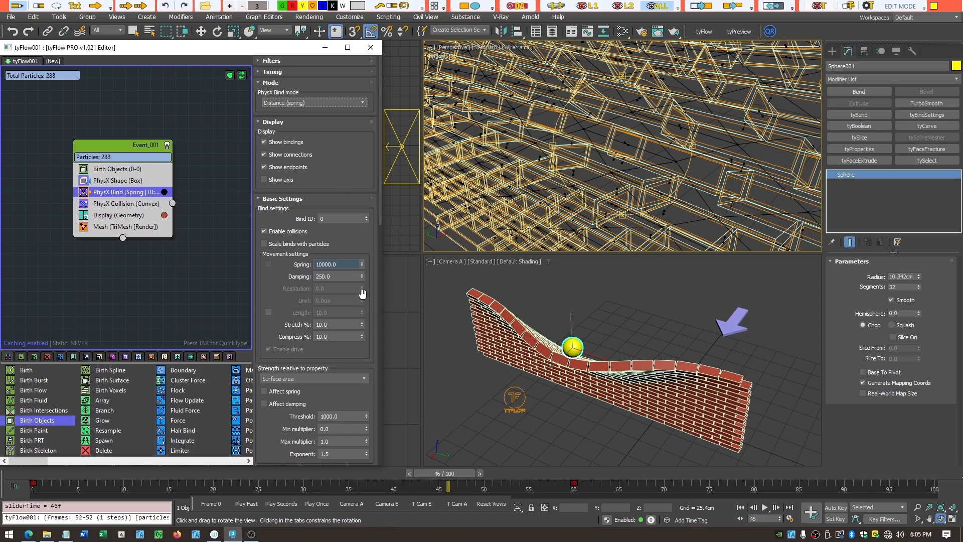
pyautogui.click(364, 103)
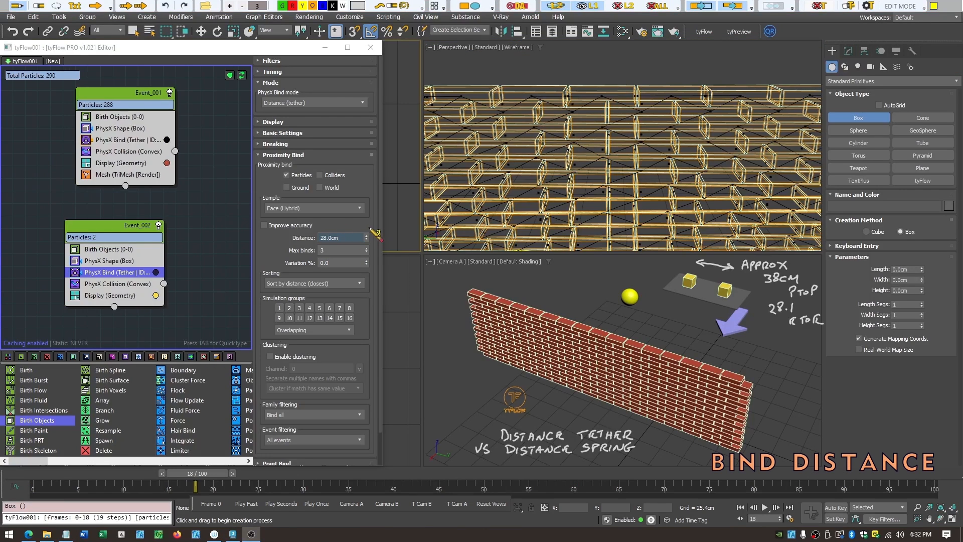
pyautogui.moveTo(376, 228)
pyautogui.mouseDown()
pyautogui.moveTo(310, 229)
pyautogui.moveTo(273, 266)
pyautogui.moveTo(370, 273)
pyautogui.moveTo(377, 225)
pyautogui.moveTo(390, 254)
pyautogui.mouseUp()
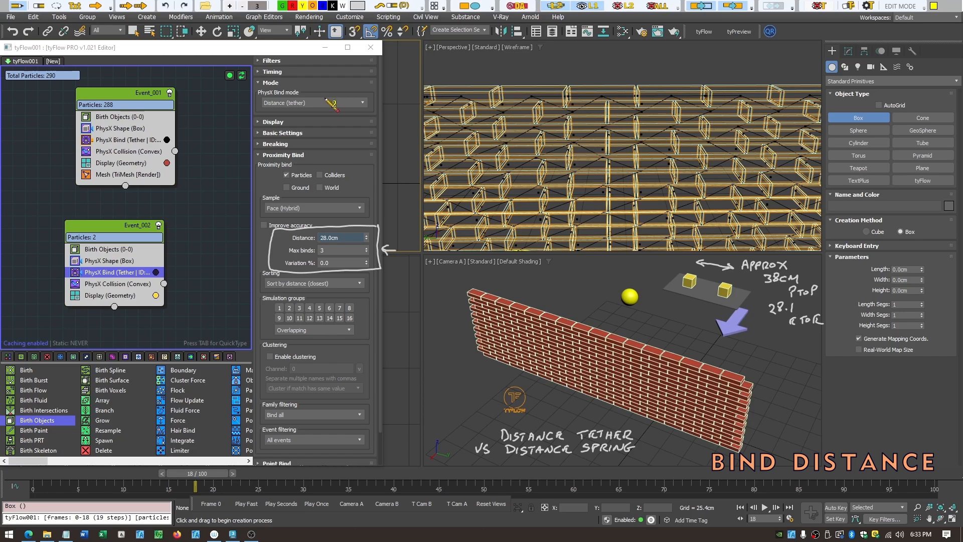
pyautogui.moveTo(331, 99)
pyautogui.mouseDown()
pyautogui.moveTo(248, 123)
pyautogui.moveTo(283, 120)
pyautogui.mouseUp()
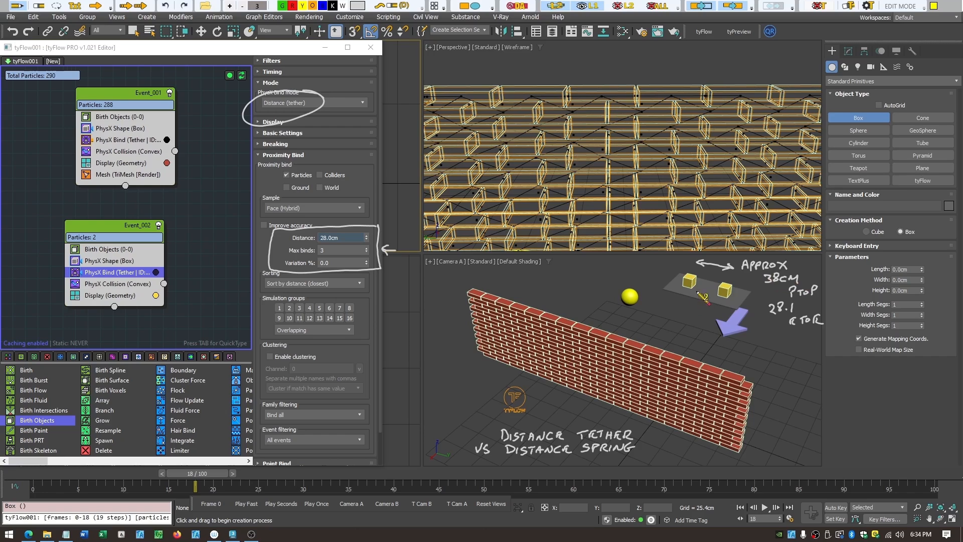
pyautogui.moveTo(688, 291); pyautogui.dragTo(711, 304)
pyautogui.click(662, 10)
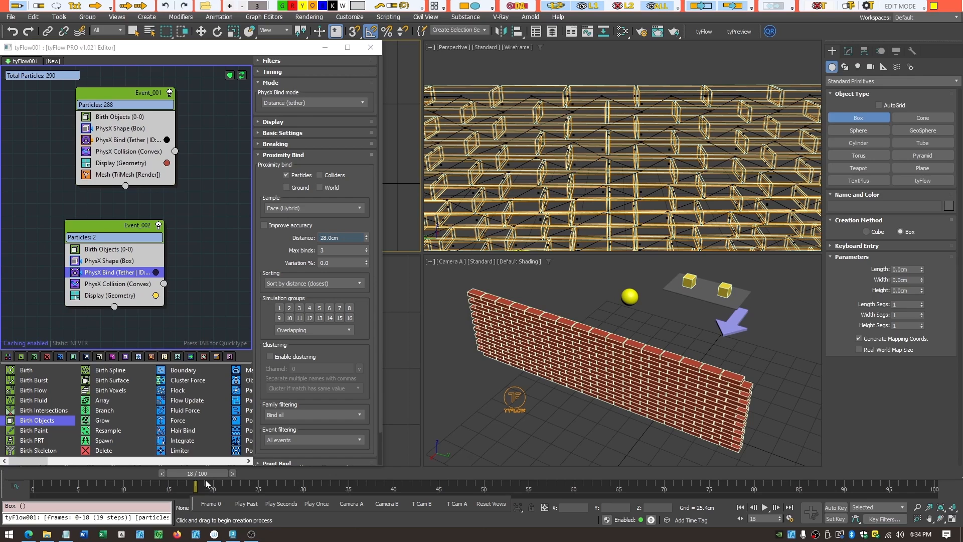
# - Set the Proximity Bind Distance of Event_002's PhysX Bind to 29 cm and scrub the simulation to frame 20
pyautogui.moveTo(204, 471); pyautogui.dragTo(214, 474)
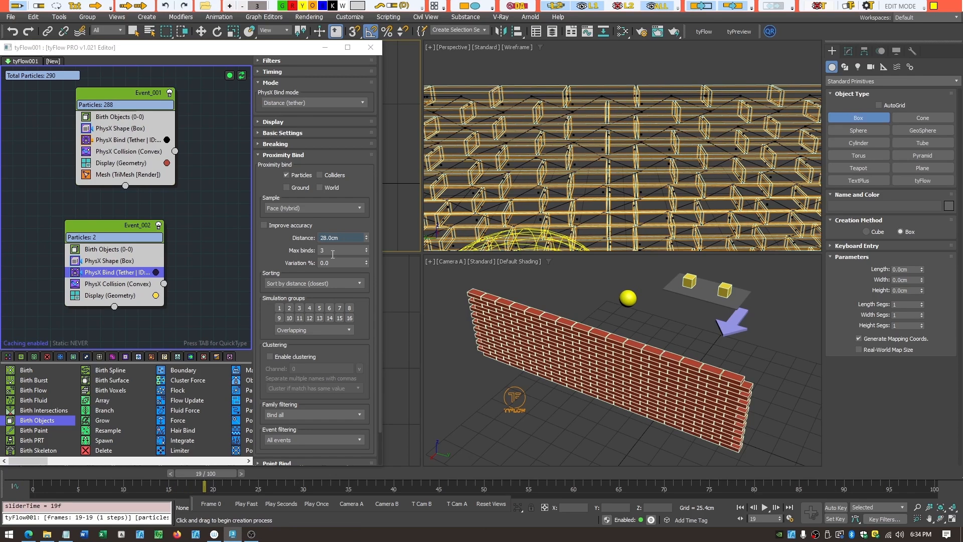
pyautogui.doubleClick(329, 238)
pyautogui.write('29')
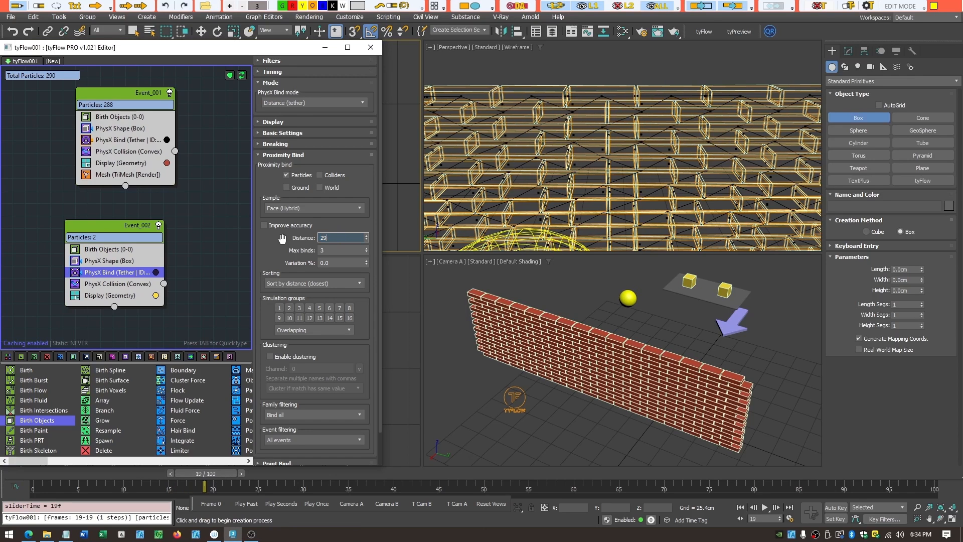
pyautogui.press('Return')
pyautogui.moveTo(217, 480)
pyautogui.mouseDown()
pyautogui.moveTo(144, 477)
pyautogui.moveTo(224, 476)
pyautogui.mouseUp()
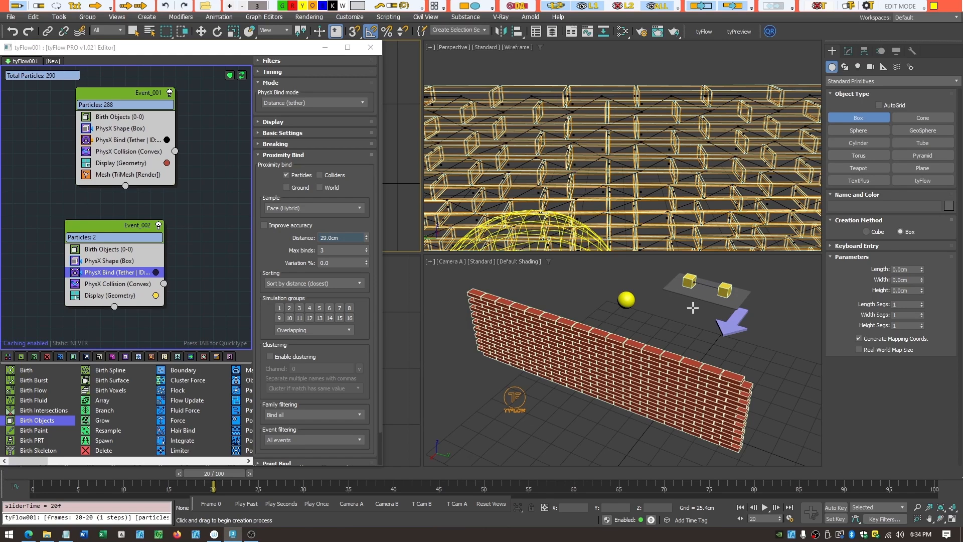
# - Try Proximity Bind Distances of 27 cm and 30 cm for Event_002's two boxes and scrub the simulation to frame 45
pyautogui.click(349, 237)
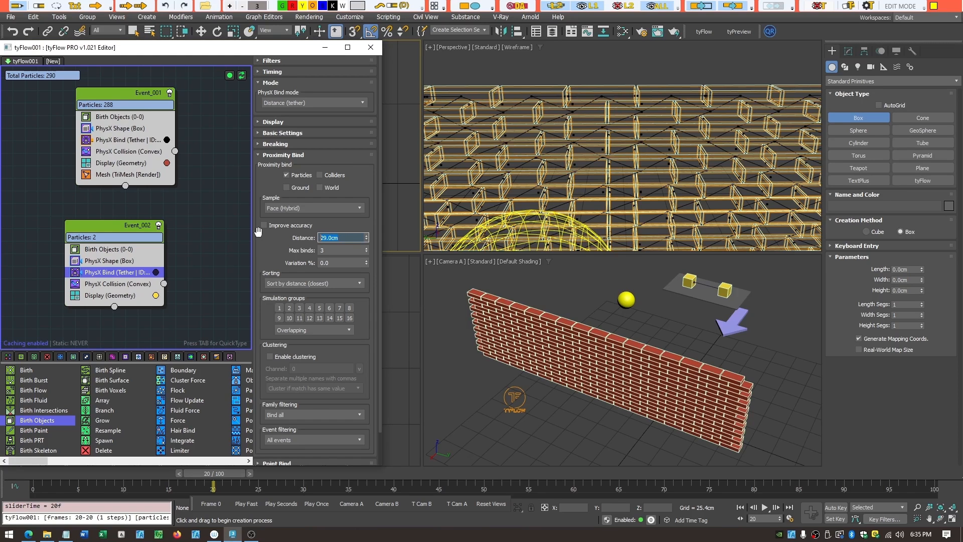
pyautogui.write('27')
pyautogui.press('Return')
pyautogui.write('30')
pyautogui.press('Return')
pyautogui.moveTo(225, 471); pyautogui.dragTo(453, 465)
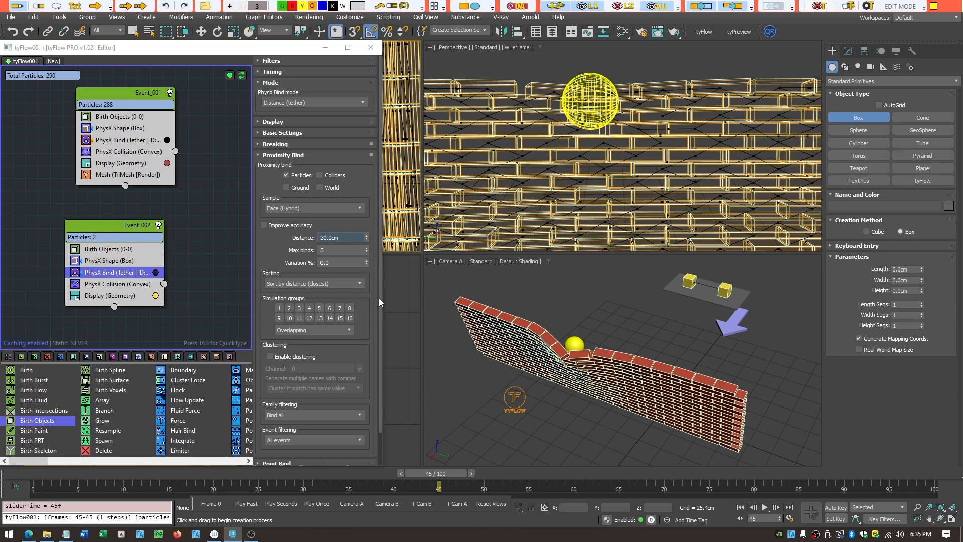
# - Set Event_002's Proximity Bind Distance to 0.1 cm and scrub the simulation to frame 47
pyautogui.moveTo(345, 238); pyautogui.dragTo(292, 239)
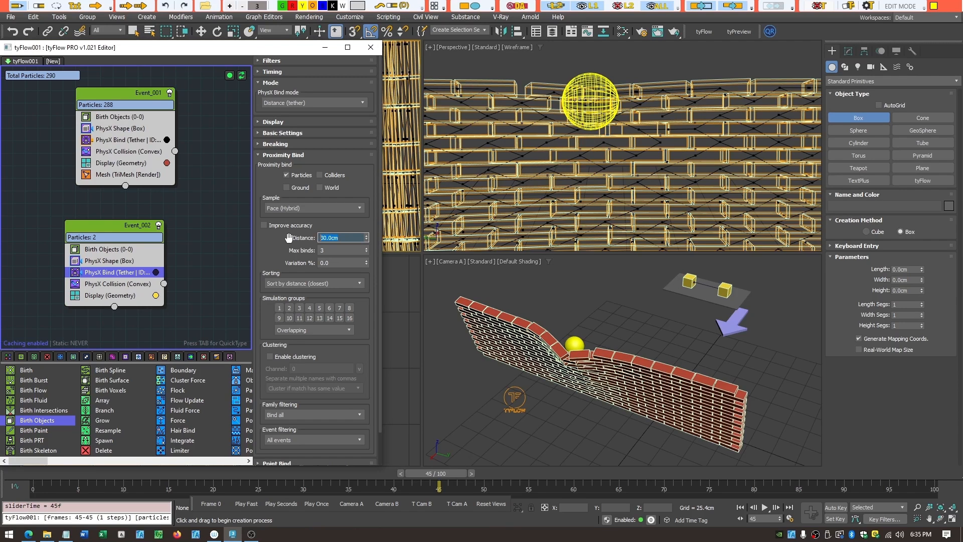
pyautogui.write('.1')
pyautogui.press('Return')
pyautogui.moveTo(451, 470); pyautogui.dragTo(470, 474)
# - Set Event_002's Proximity Bind Distance to 50 cm and scrub the simulation to frame 48
pyautogui.moveTo(356, 238); pyautogui.dragTo(309, 242)
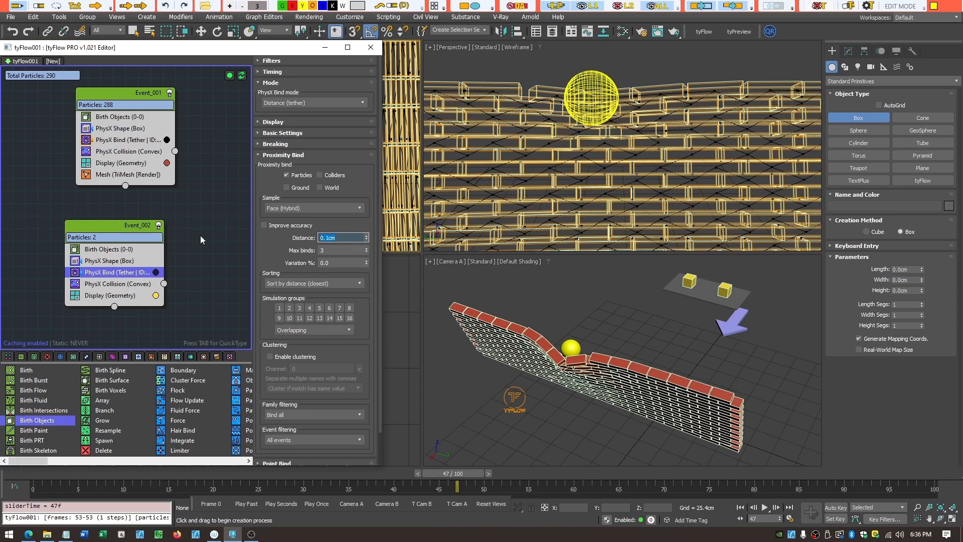
pyautogui.write('50')
pyautogui.press('Return')
pyautogui.moveTo(468, 472)
pyautogui.mouseDown()
pyautogui.moveTo(369, 474)
pyautogui.moveTo(528, 474)
pyautogui.moveTo(478, 475)
pyautogui.mouseUp()
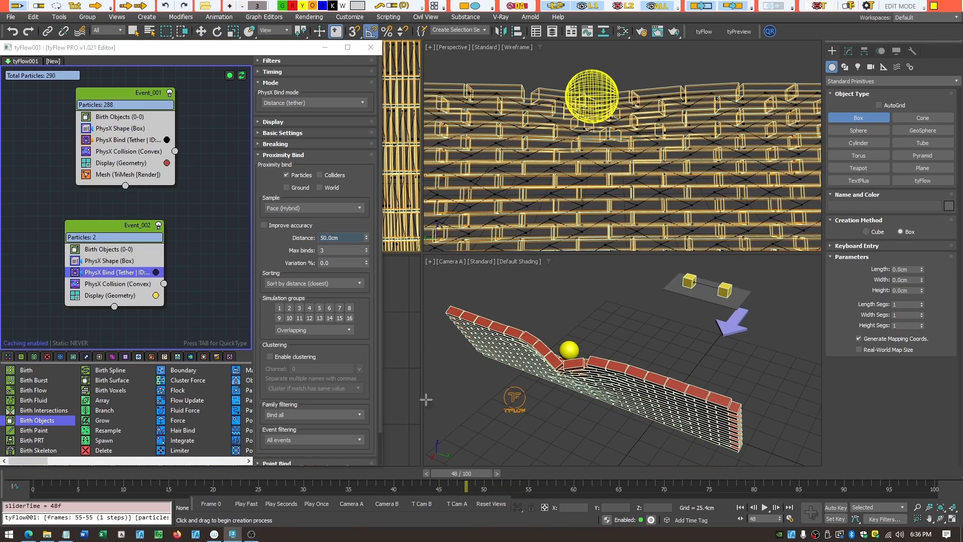
# - Set Event_002's Proximity Bind Distance to 100 cm and scrub the simulation beyond frame 48
pyautogui.doubleClick(349, 239)
pyautogui.write('100')
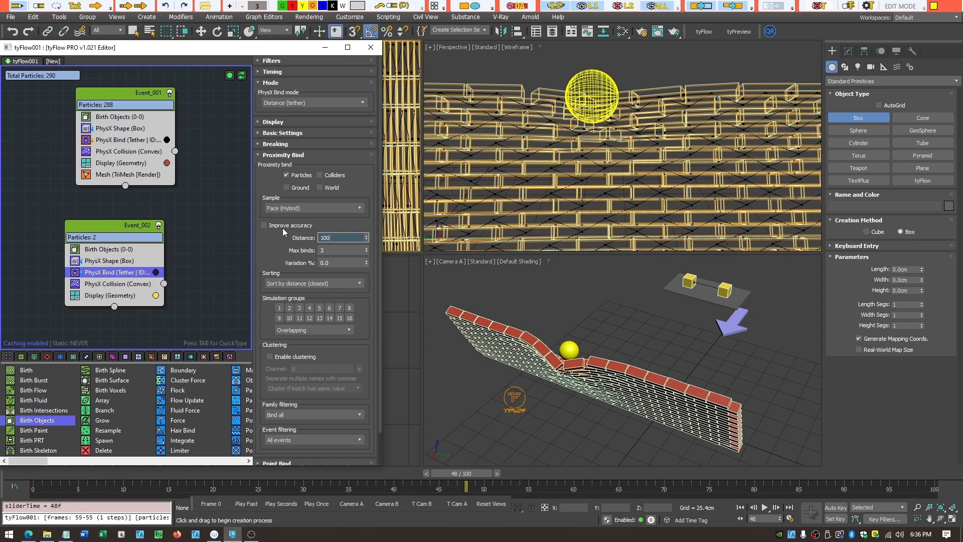
pyautogui.press('Return')
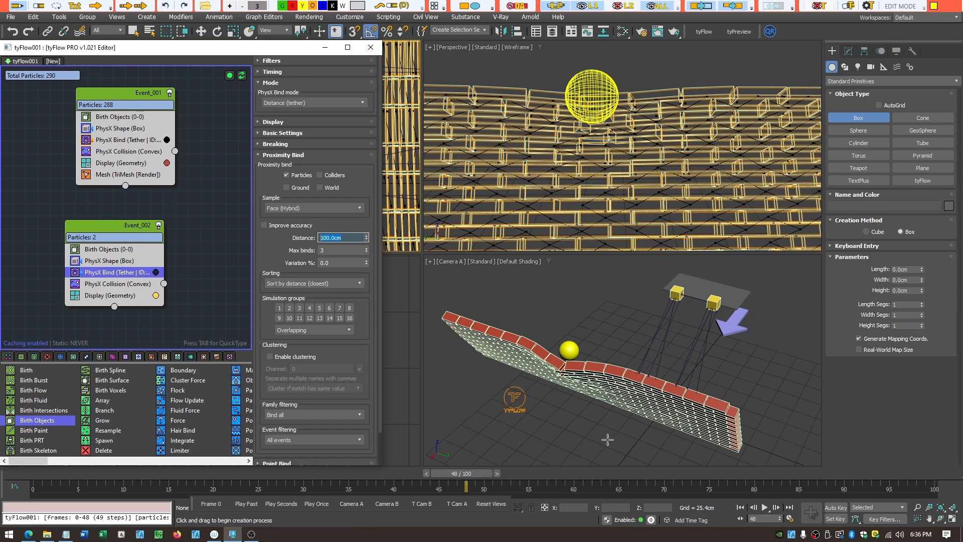
pyautogui.moveTo(474, 473); pyautogui.dragTo(503, 499)
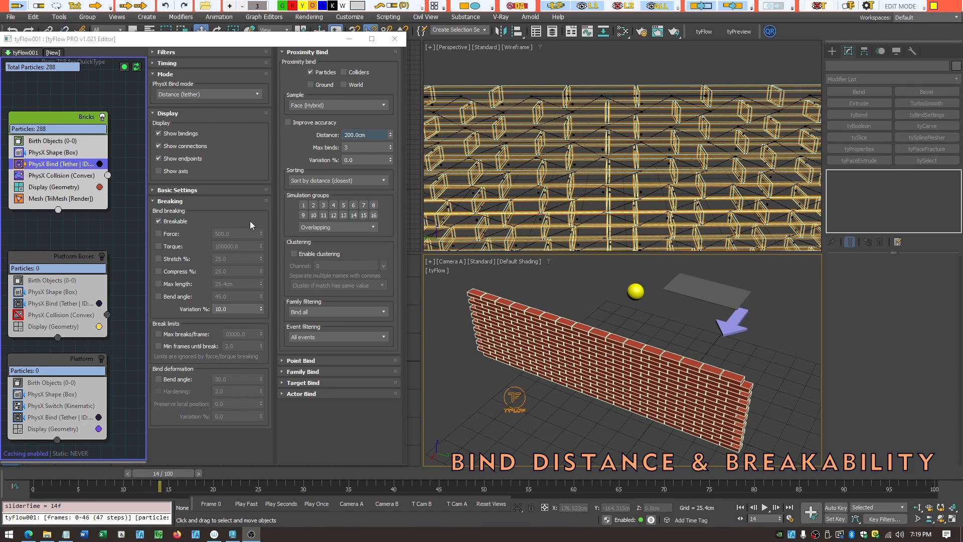
# - Scrub the tethered Bricks simulation to frame 44 and back to frame 31 to examine the sphere's impact on the wall
pyautogui.moveTo(188, 477); pyautogui.dragTo(458, 501)
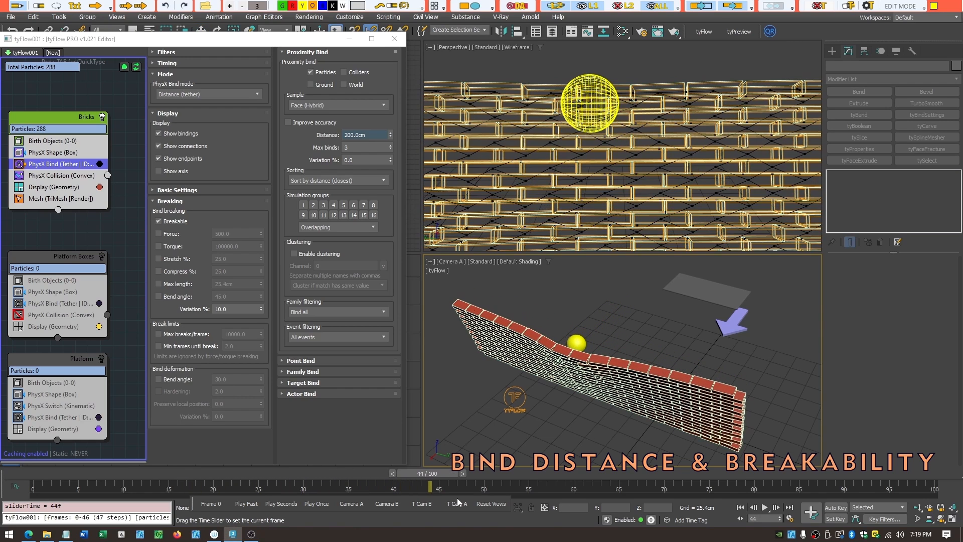
pyautogui.press('w')
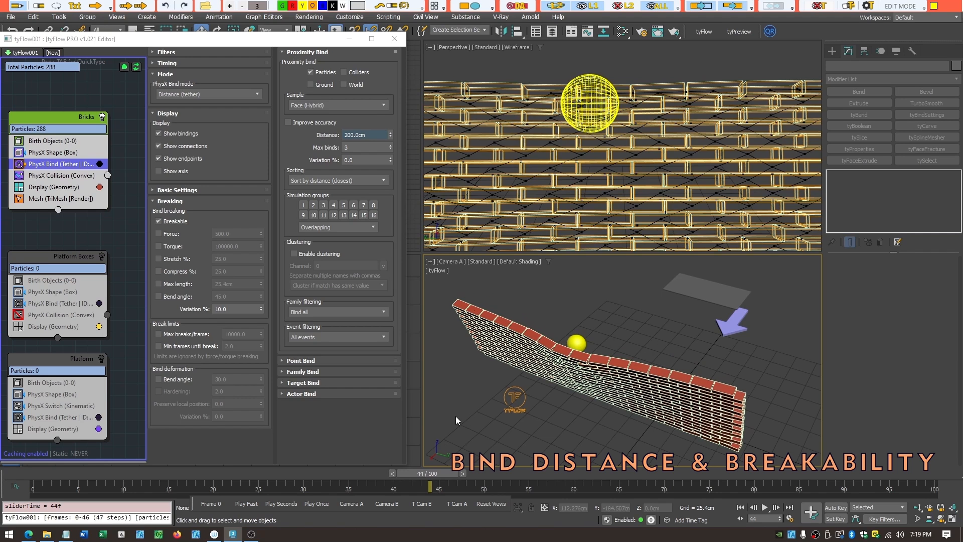
pyautogui.moveTo(437, 471); pyautogui.dragTo(325, 471)
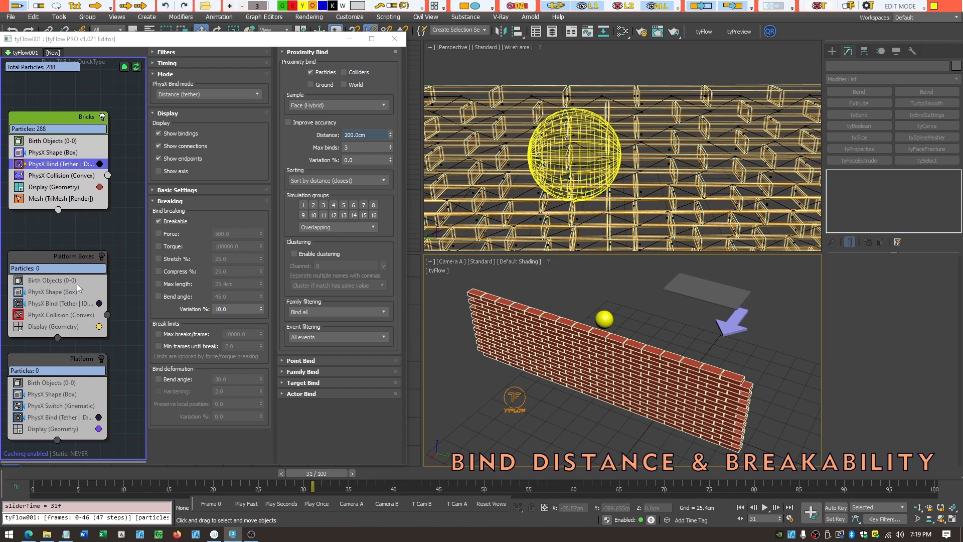
# - Enable the Platform Boxes and Platform events and scrub the simulation from frame 0 to frame 59
pyautogui.click(102, 256)
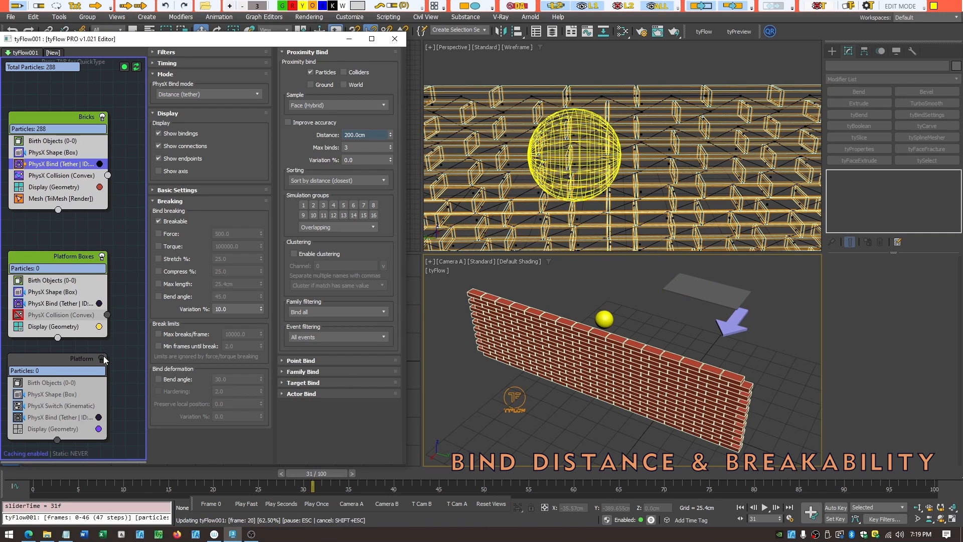
pyautogui.click(102, 357)
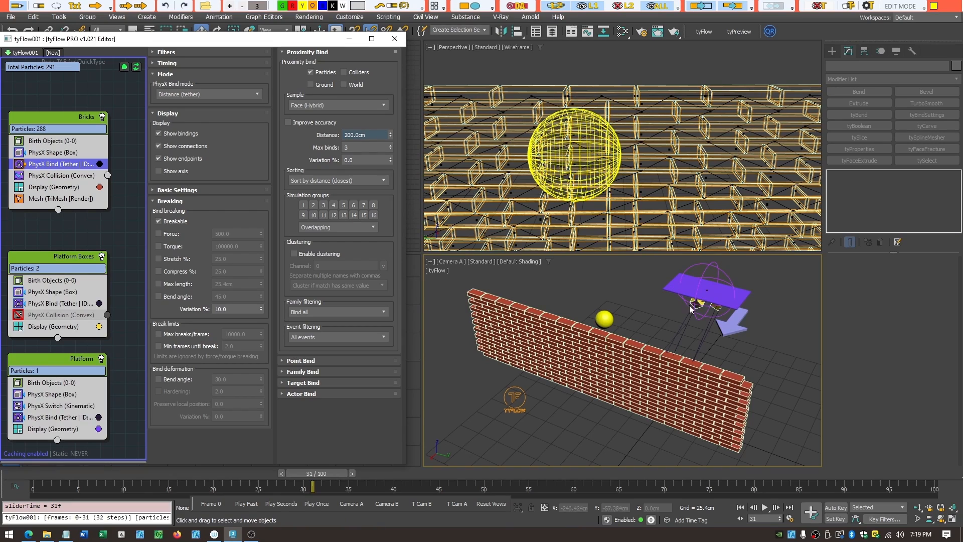
pyautogui.moveTo(338, 473); pyautogui.dragTo(34, 433)
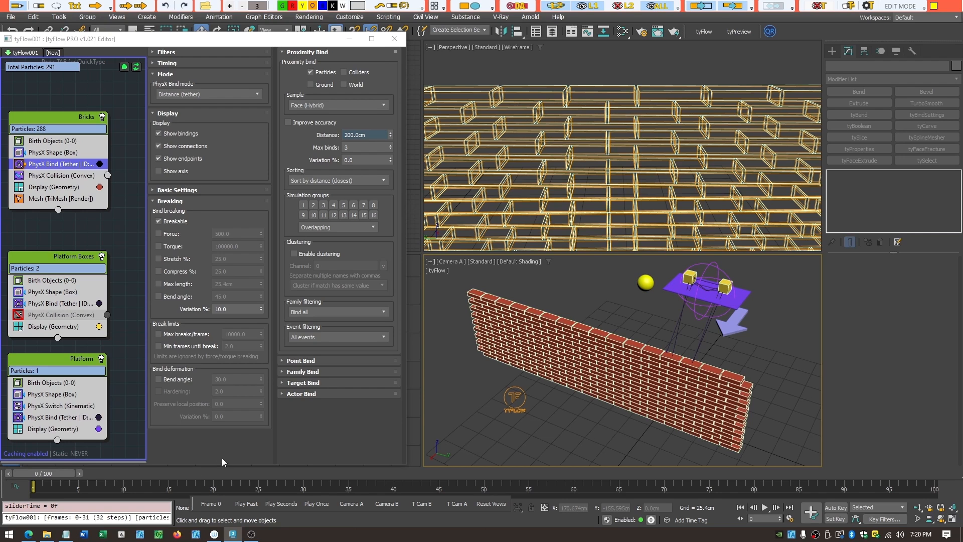
pyautogui.moveTo(54, 472); pyautogui.dragTo(576, 528)
pyautogui.press('w')
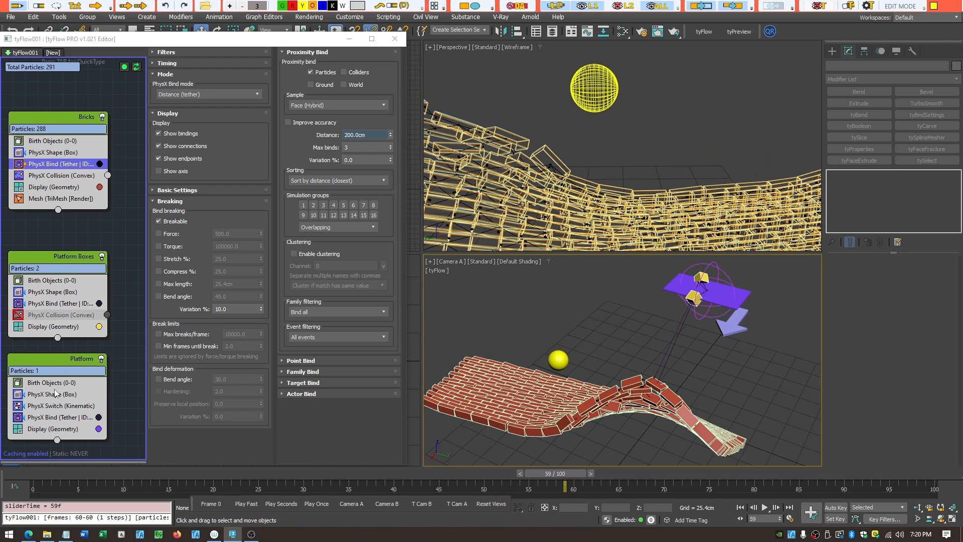
# - Set the Platform Boxes bind's Stretch % breaking limit to 25 and scrub past frame 67 to examine the boxes
pyautogui.click(50, 303)
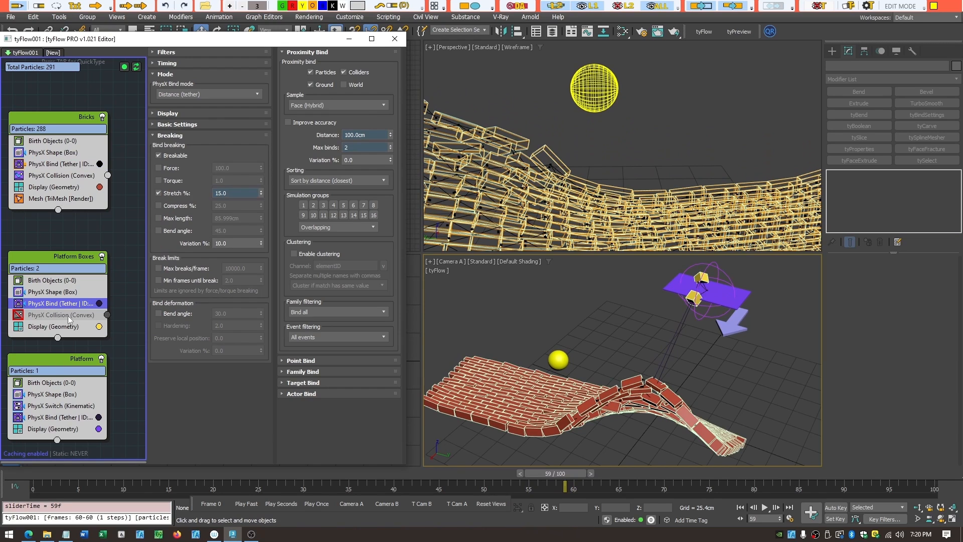
pyautogui.doubleClick(244, 193)
pyautogui.write('25')
pyautogui.press('Return')
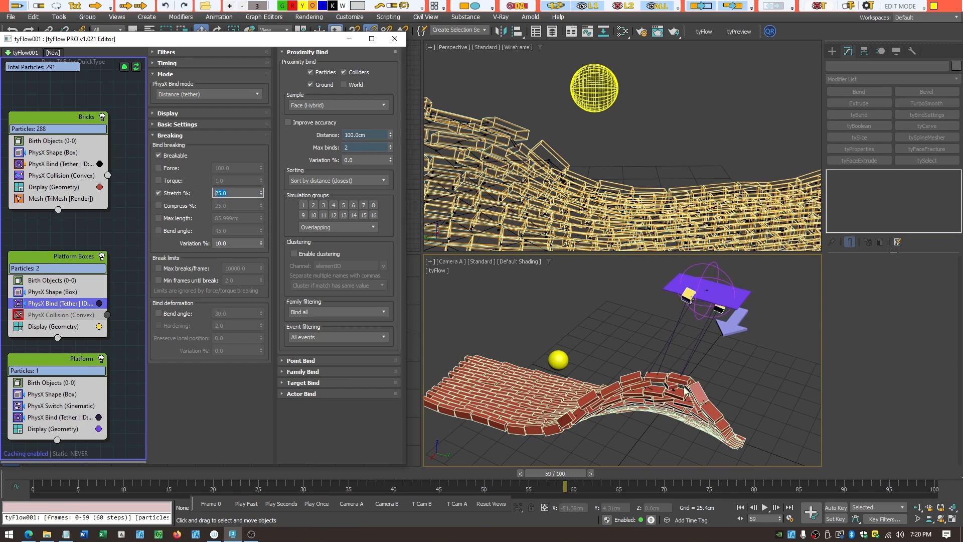
pyautogui.moveTo(574, 467); pyautogui.dragTo(650, 470)
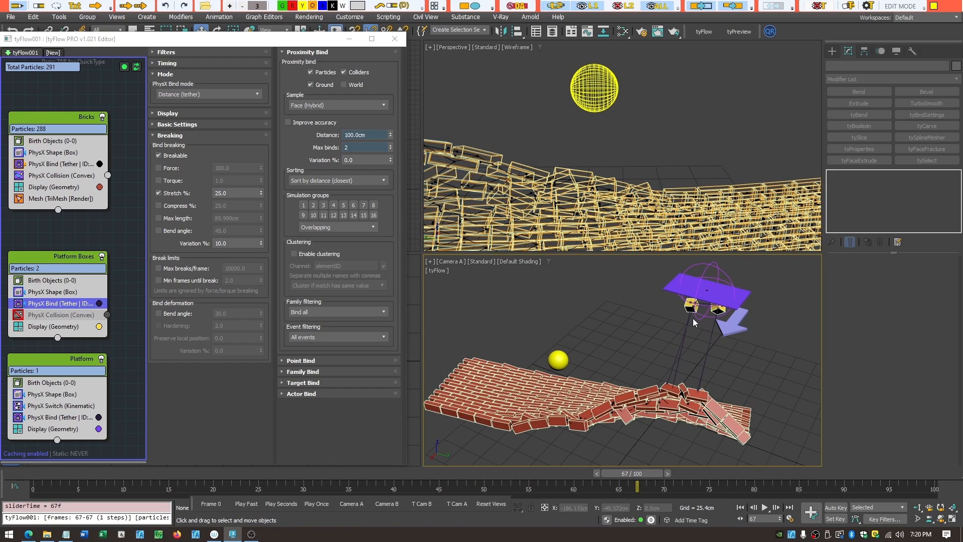
pyautogui.moveTo(638, 476)
pyautogui.mouseDown()
pyautogui.moveTo(763, 476)
pyautogui.moveTo(608, 472)
pyautogui.moveTo(778, 465)
pyautogui.moveTo(644, 467)
pyautogui.mouseUp()
pyautogui.press('w')
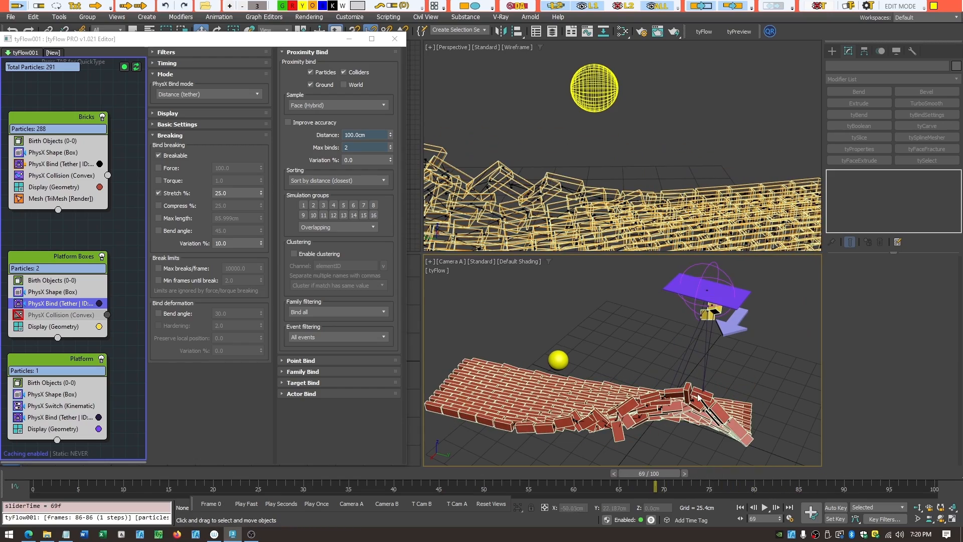
# - Set the Platform Boxes bind's Stretch % breaking limit to 15 and scrub the simulation from frame 26 to frame 57
pyautogui.moveTo(654, 472); pyautogui.dragTo(274, 472)
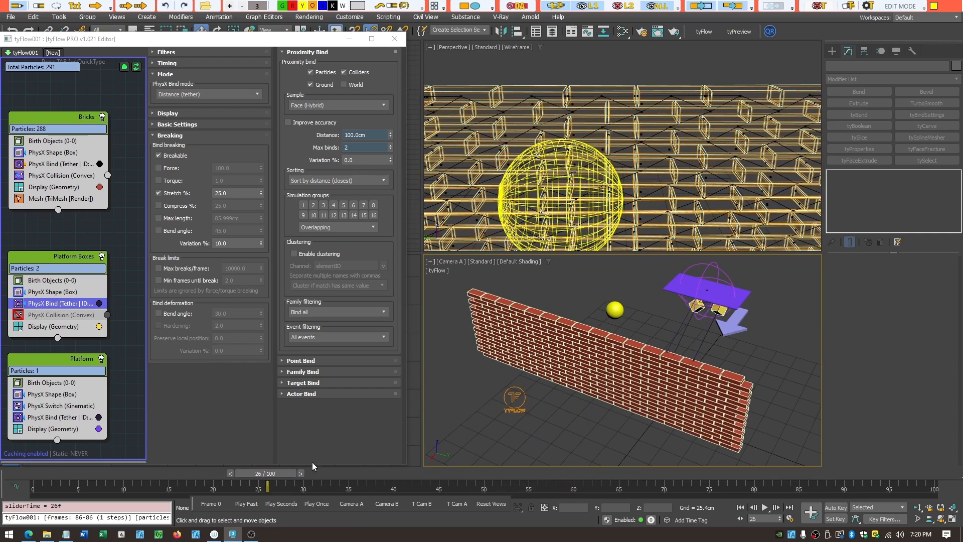
pyautogui.doubleClick(234, 193)
pyautogui.write('15')
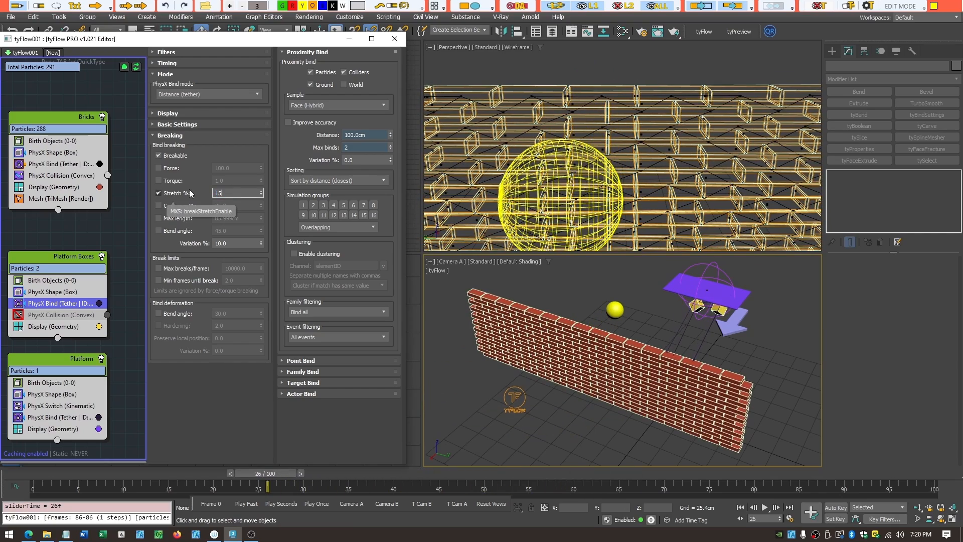
pyautogui.press('Return')
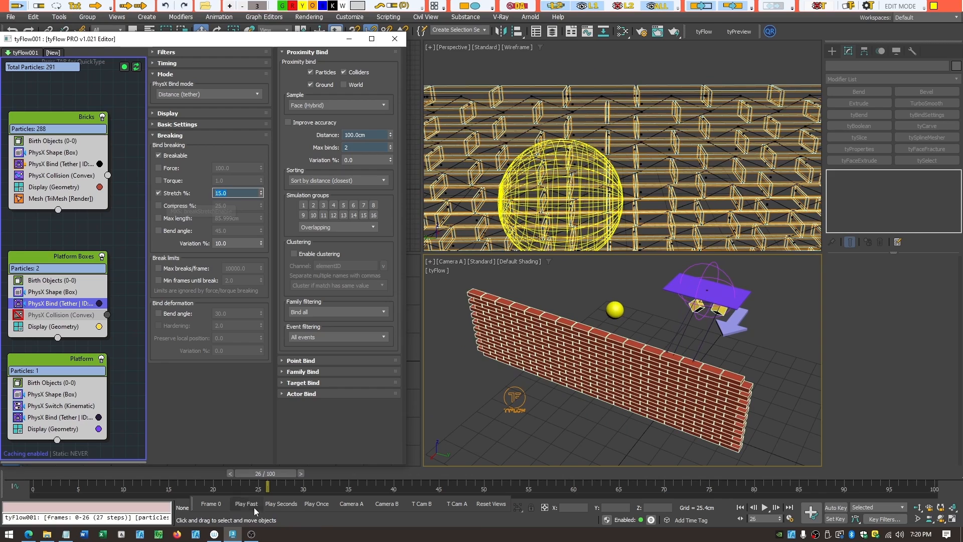
pyautogui.moveTo(282, 476); pyautogui.dragTo(510, 500)
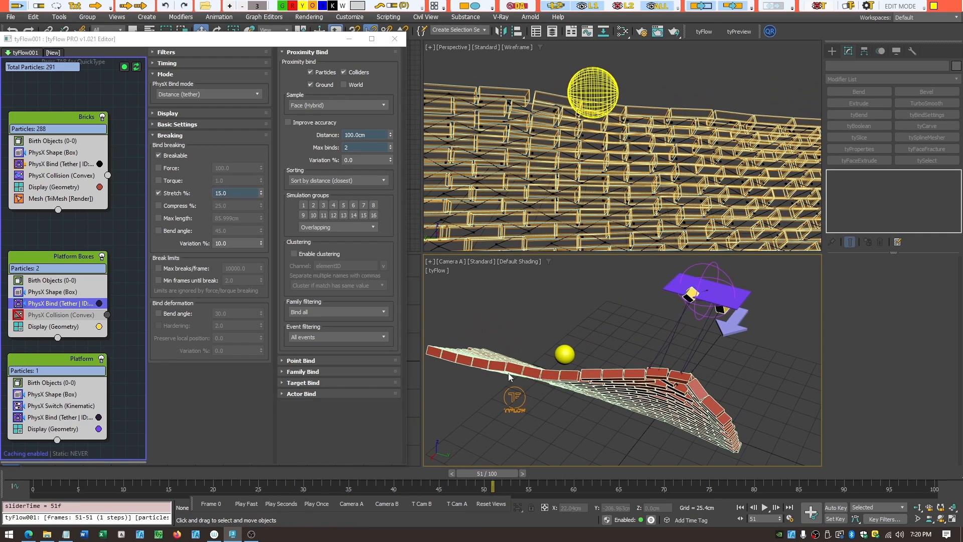
pyautogui.moveTo(504, 473); pyautogui.dragTo(566, 473)
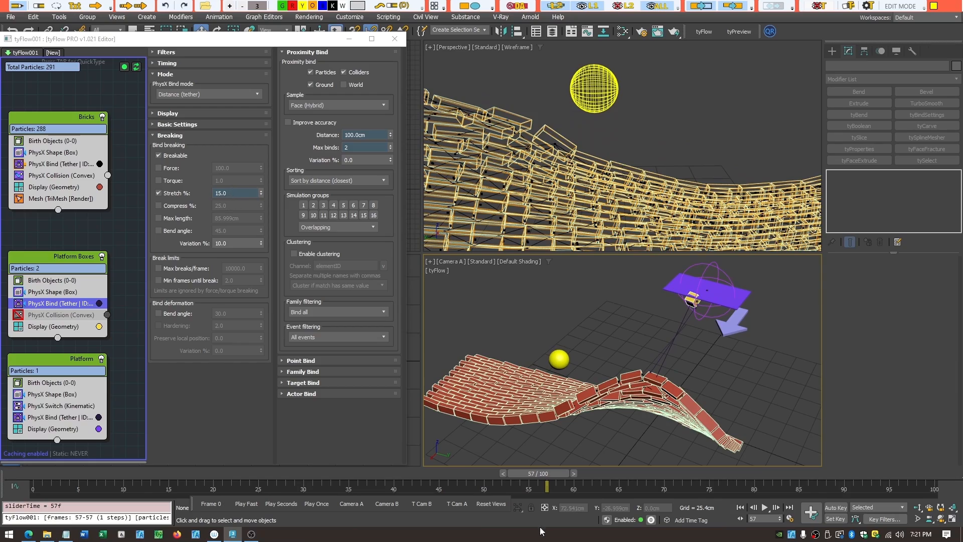
# - Return the simulation to frame 35 and disable the Platform Boxes and Platform events
pyautogui.moveTo(545, 476); pyautogui.dragTo(354, 469)
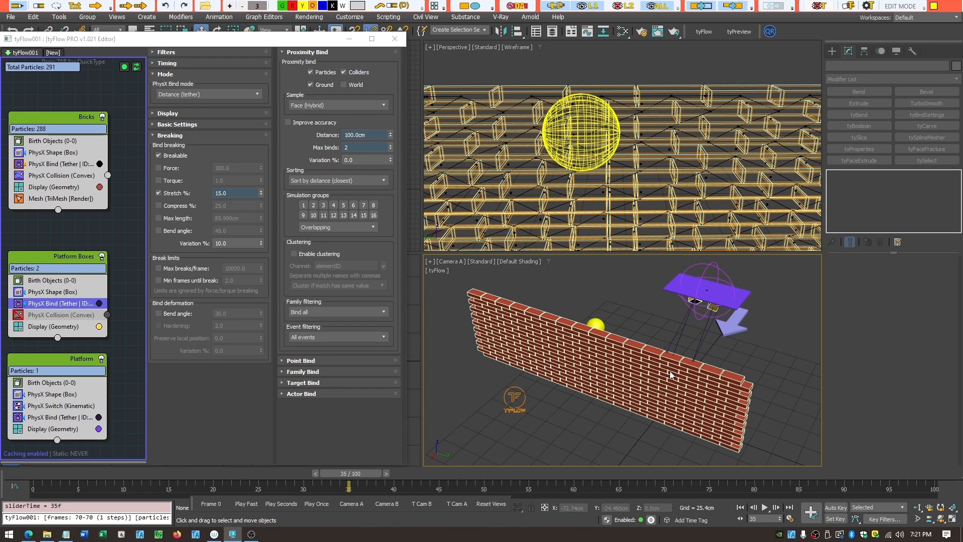
pyautogui.click(102, 256)
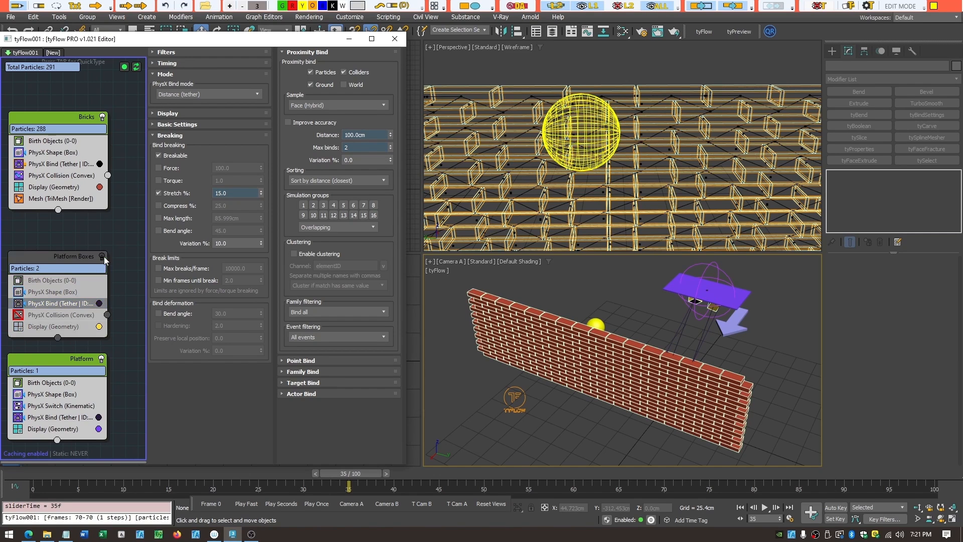
pyautogui.click(102, 358)
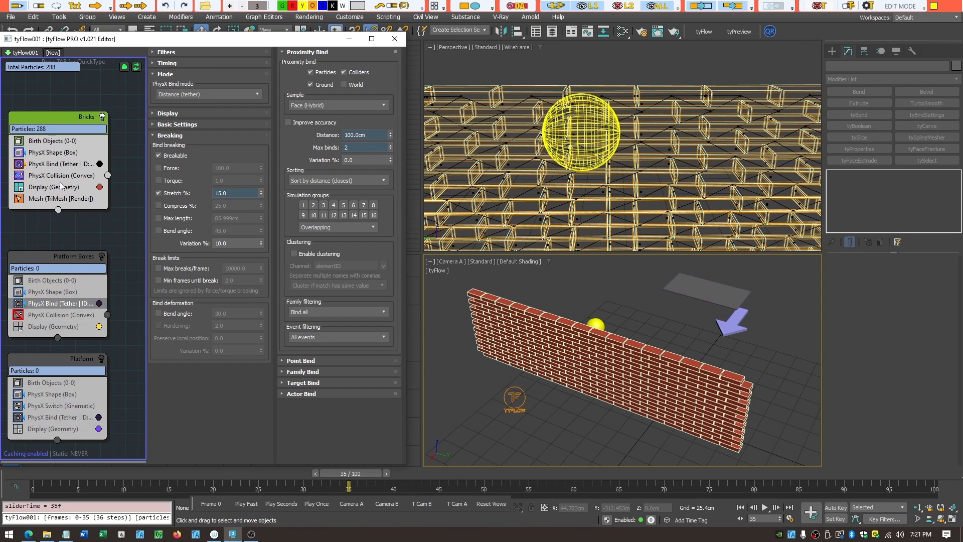
# - Enable Force breaking in the Bricks event's PhysX Bind and scrub the simulation to frame 51
pyautogui.click(50, 164)
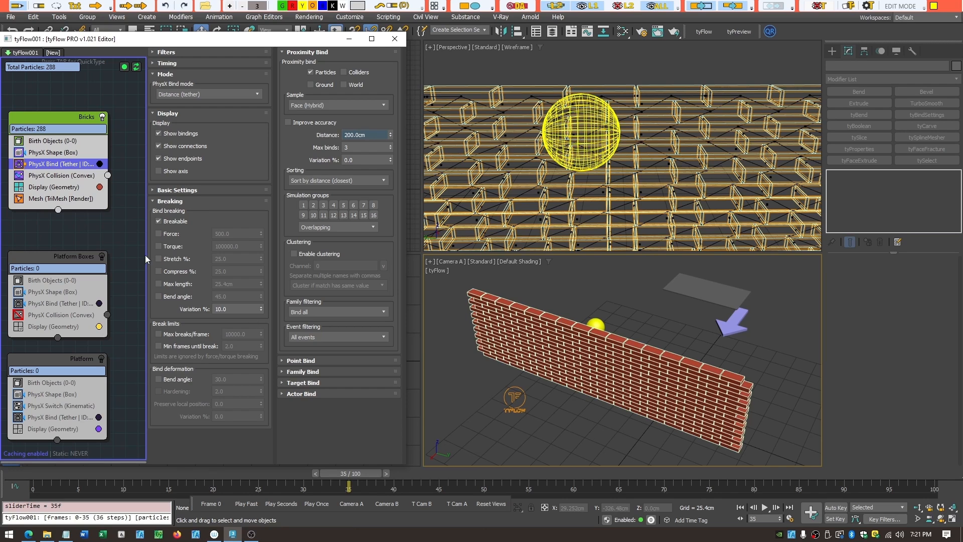
pyautogui.click(158, 233)
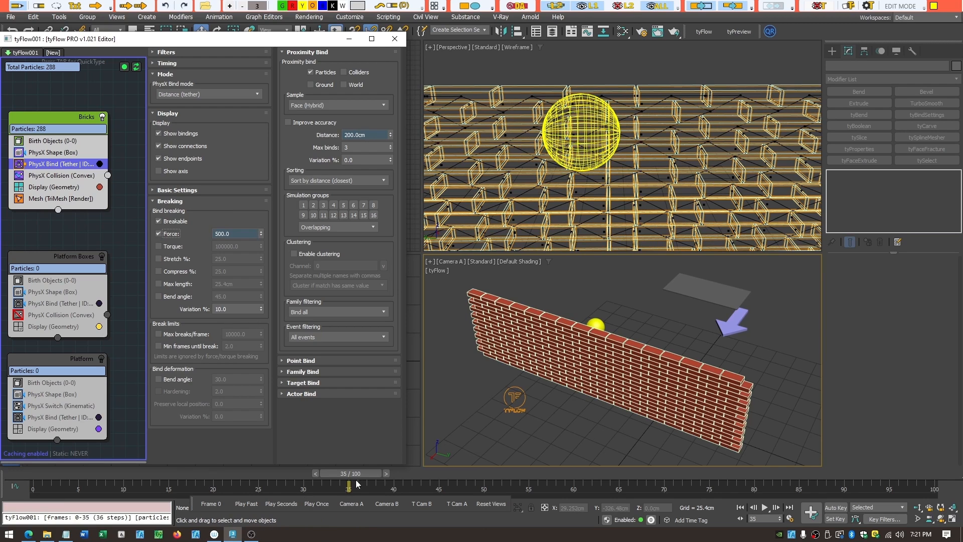
pyautogui.moveTo(354, 472); pyautogui.dragTo(497, 467)
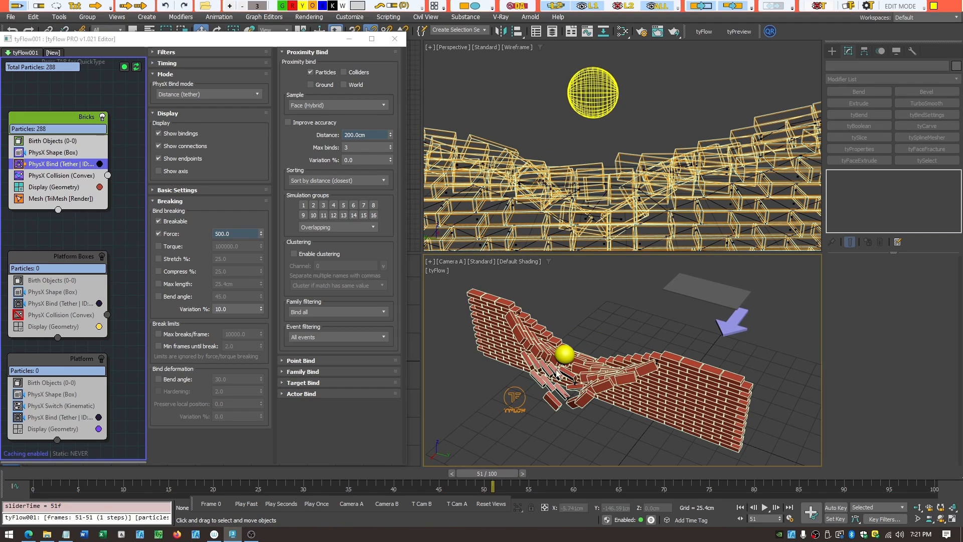
# - Set the Bricks bind's proximity Distance to 500 cm and scrub the simulation around frame 49 to examine the wall
pyautogui.moveTo(376, 136); pyautogui.dragTo(282, 138)
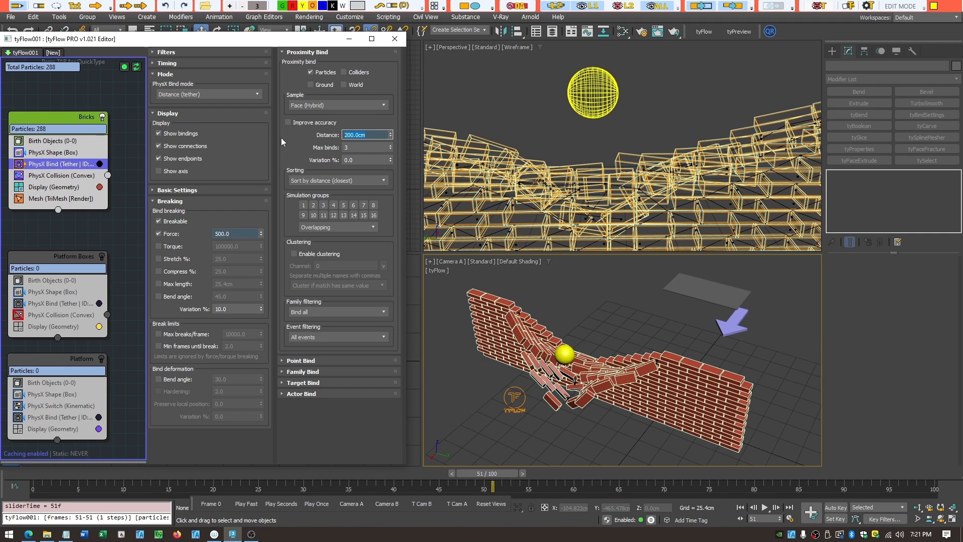
pyautogui.write('500')
pyautogui.press('Return')
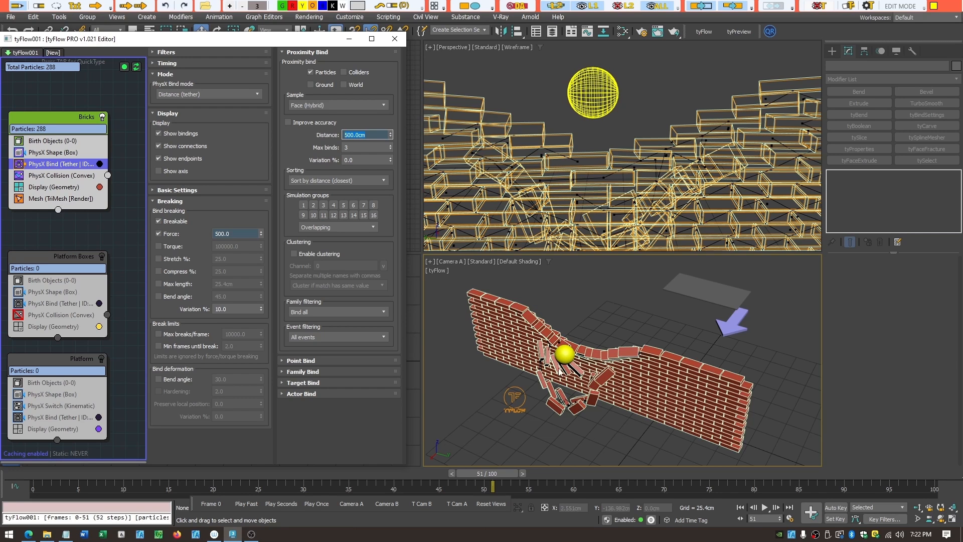
pyautogui.moveTo(510, 473)
pyautogui.mouseDown()
pyautogui.moveTo(601, 473)
pyautogui.moveTo(498, 460)
pyautogui.mouseUp()
pyautogui.press('w')
# - Set the Bricks bind's proximity Distance to 1000 cm and scrub the simulation to frame 46
pyautogui.doubleClick(376, 135)
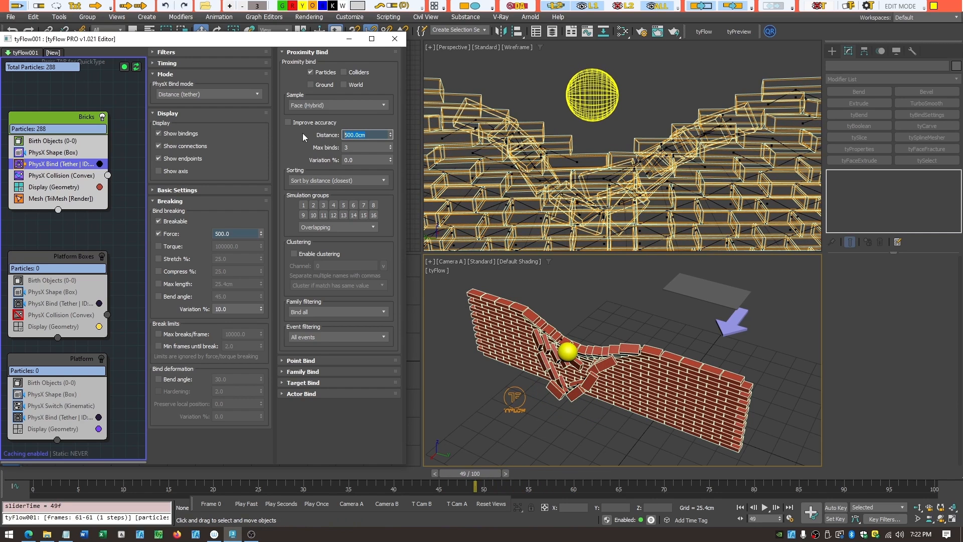
pyautogui.write('1000')
pyautogui.press('Return')
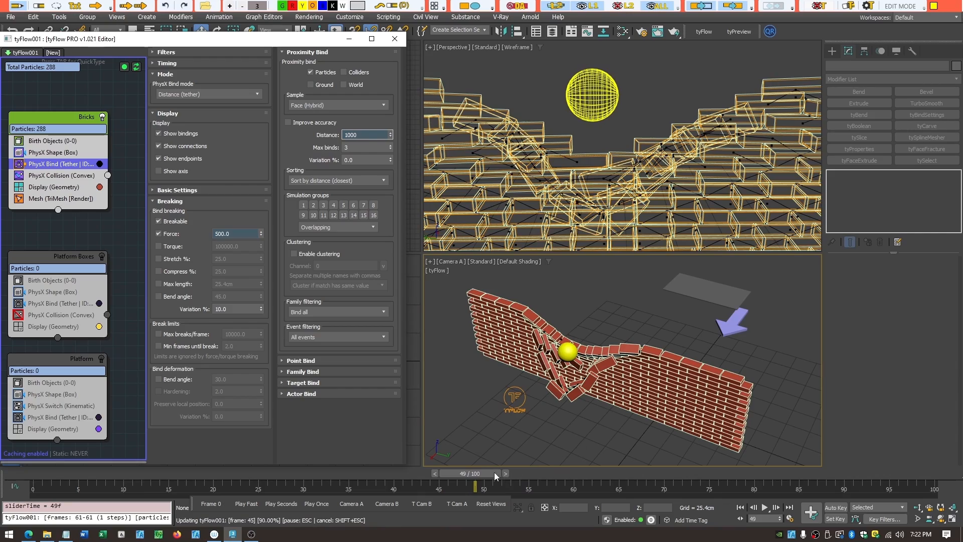
pyautogui.moveTo(483, 472)
pyautogui.mouseDown()
pyautogui.moveTo(410, 471)
pyautogui.moveTo(530, 468)
pyautogui.moveTo(480, 463)
pyautogui.mouseUp()
pyautogui.moveTo(494, 470); pyautogui.dragTo(461, 471)
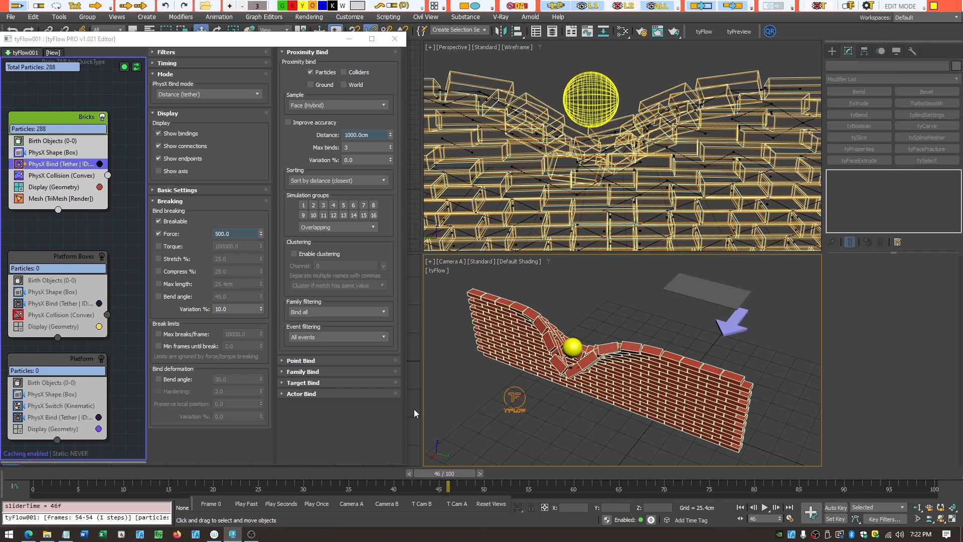
# - Set the Bricks bind's proximity Distance to 20 cm and scrub the simulation to frame 64
pyautogui.doubleClick(371, 138)
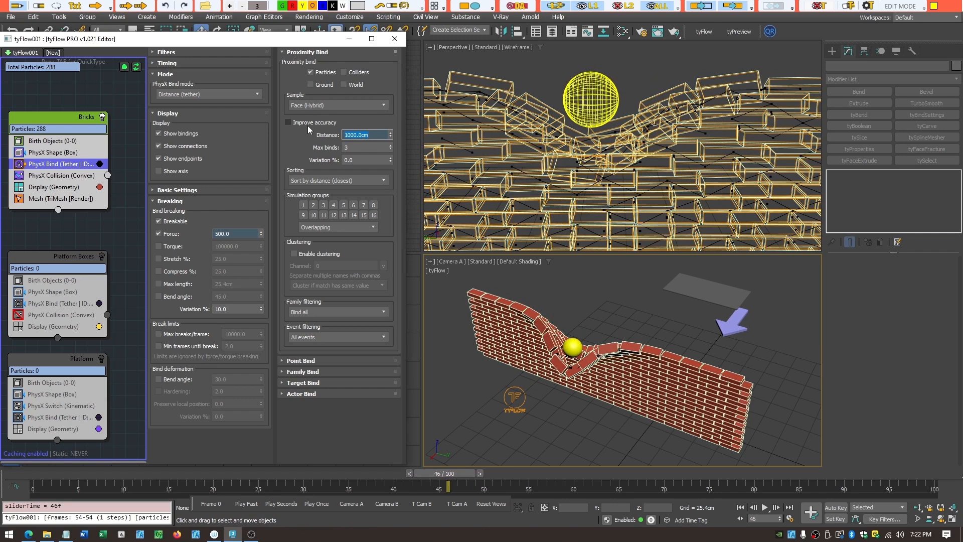
pyautogui.write('20')
pyautogui.press('Return')
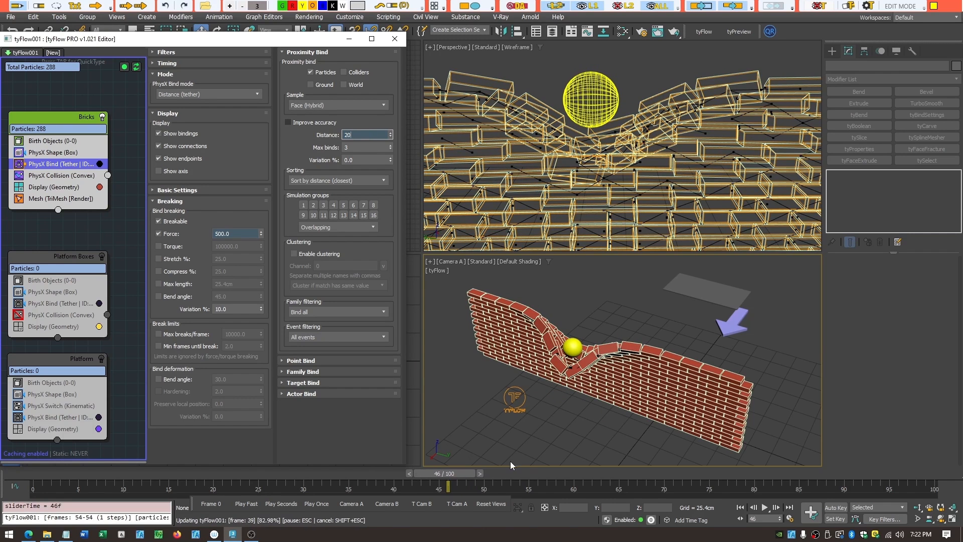
pyautogui.moveTo(454, 479); pyautogui.dragTo(612, 504)
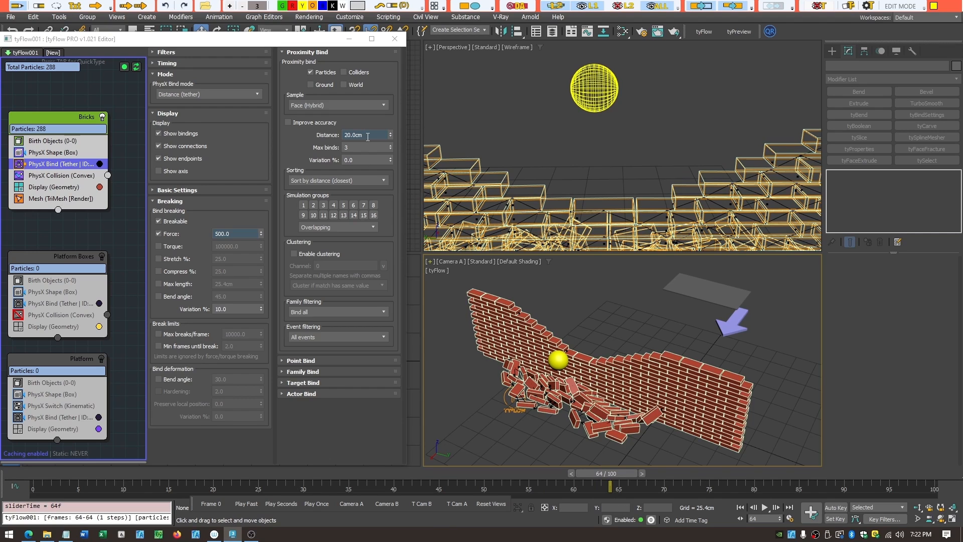
# - Set the Bricks bind's breaking Force to 10 and scrub the simulation from frame 36 to frame 53
pyautogui.click(241, 233)
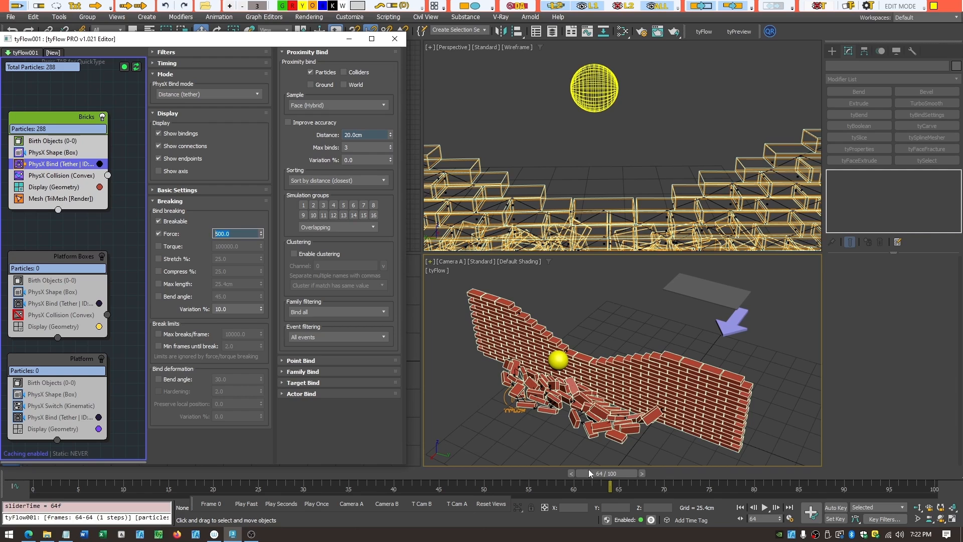
pyautogui.moveTo(595, 473); pyautogui.dragTo(347, 465)
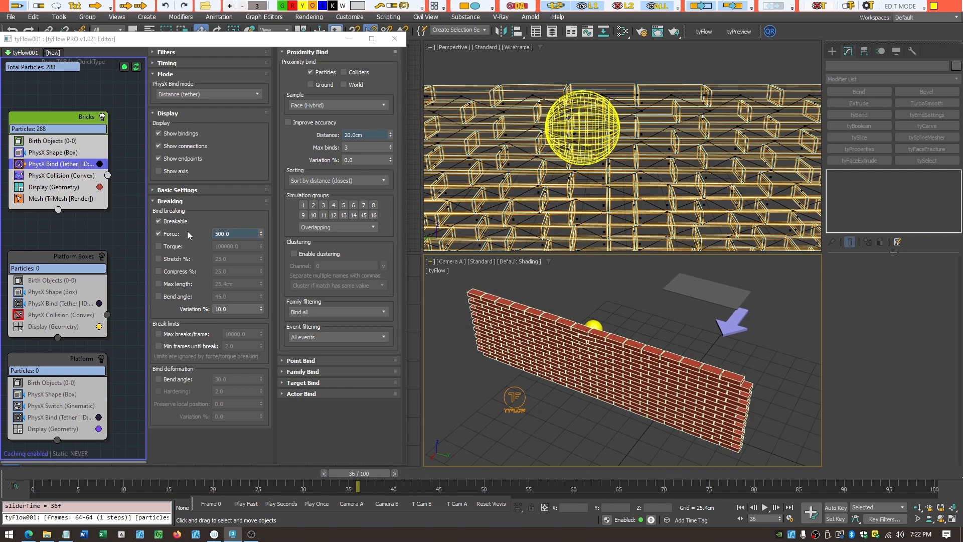
pyautogui.doubleClick(241, 233)
pyautogui.write('10')
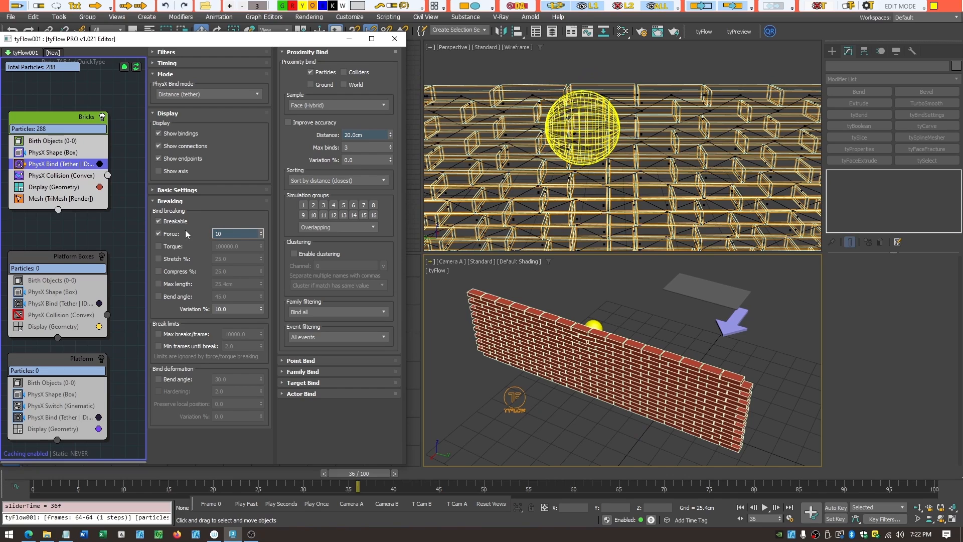
pyautogui.press('Return')
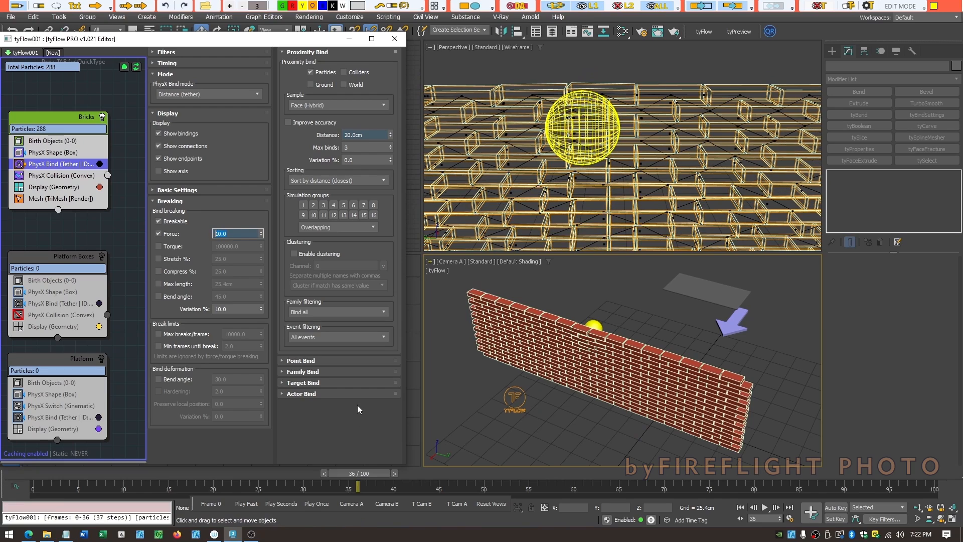
pyautogui.moveTo(357, 473); pyautogui.dragTo(511, 494)
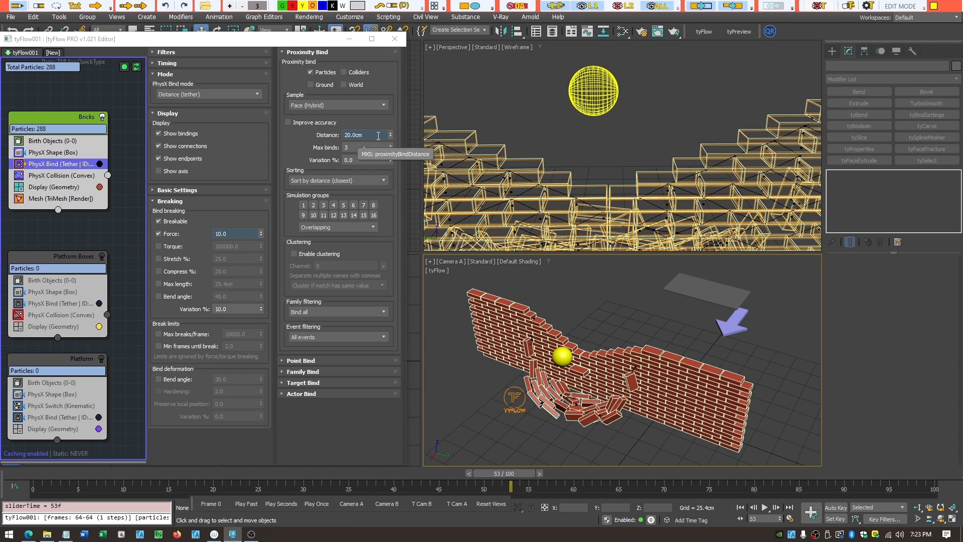
# - Switch the Bricks event's PhysX Bind mode to Distance (spring) and scrub the simulation back to frame 30
pyautogui.click(257, 94)
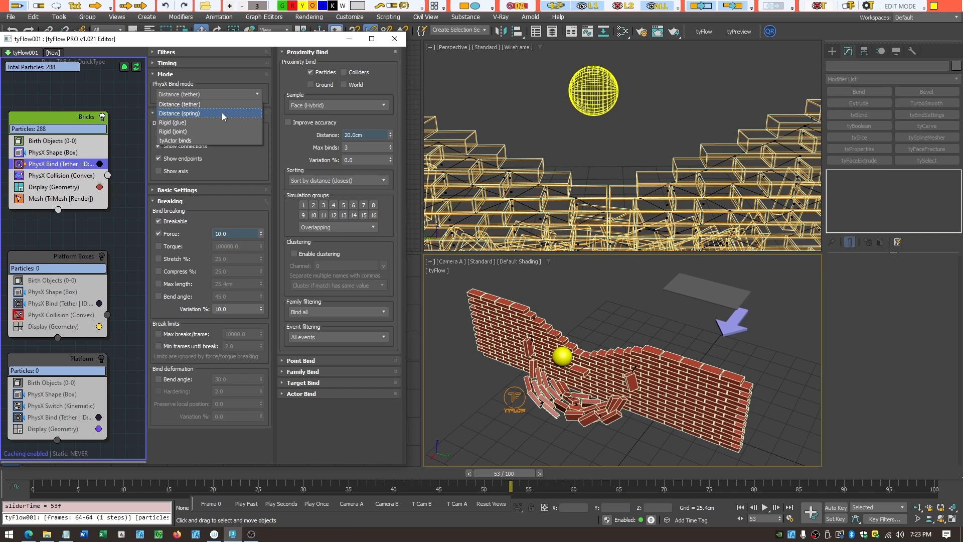
pyautogui.click(224, 159)
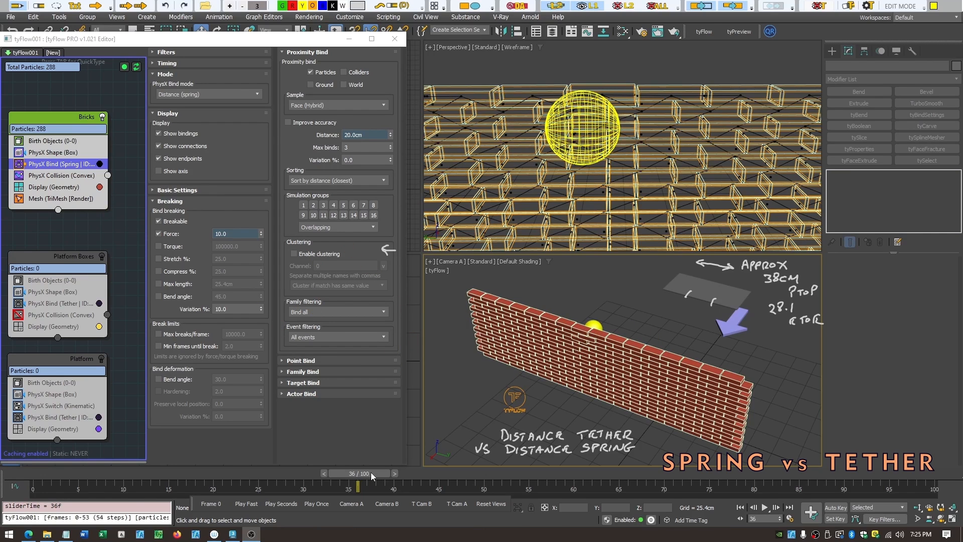
pyautogui.moveTo(371, 473); pyautogui.dragTo(303, 485)
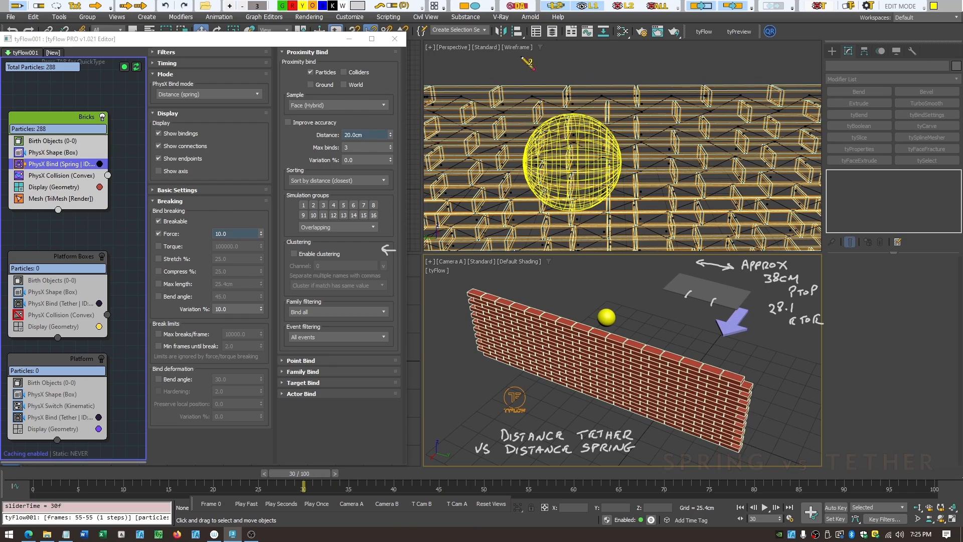
# - Hide the viewport annotations, switch the Bricks event's PhysX Bind mode to Distance (tether) and scrub the simulation to frame 31
pyautogui.click(658, 7)
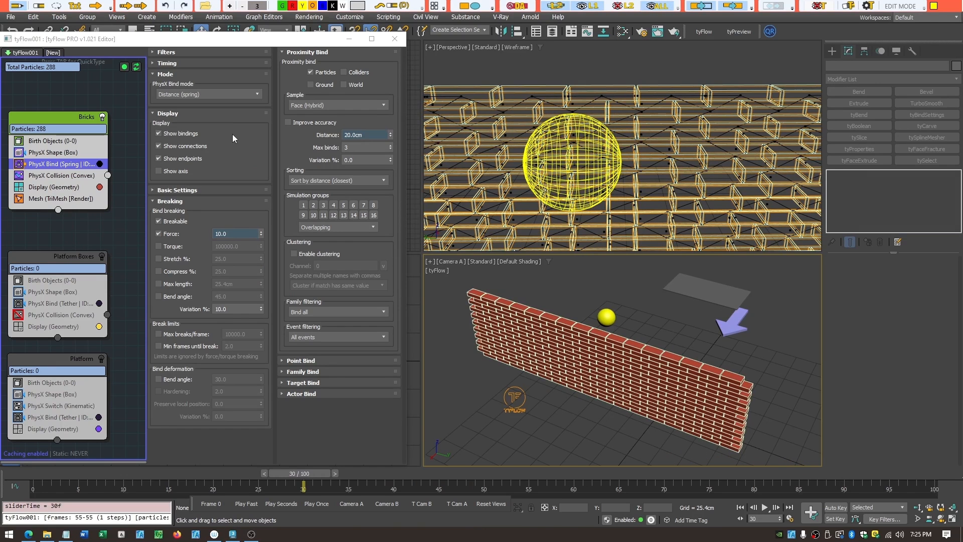
pyautogui.click(256, 94)
pyautogui.click(211, 115)
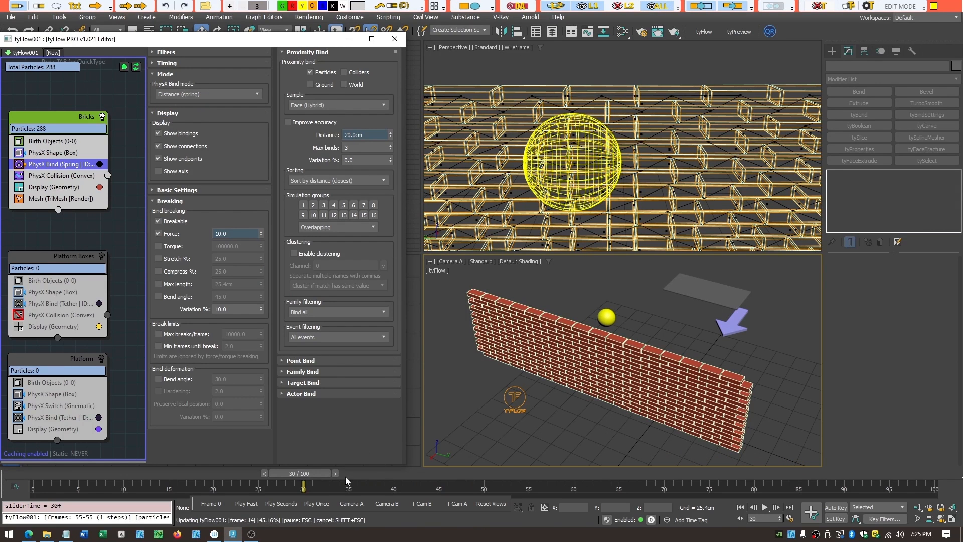
pyautogui.moveTo(319, 473); pyautogui.dragTo(341, 485)
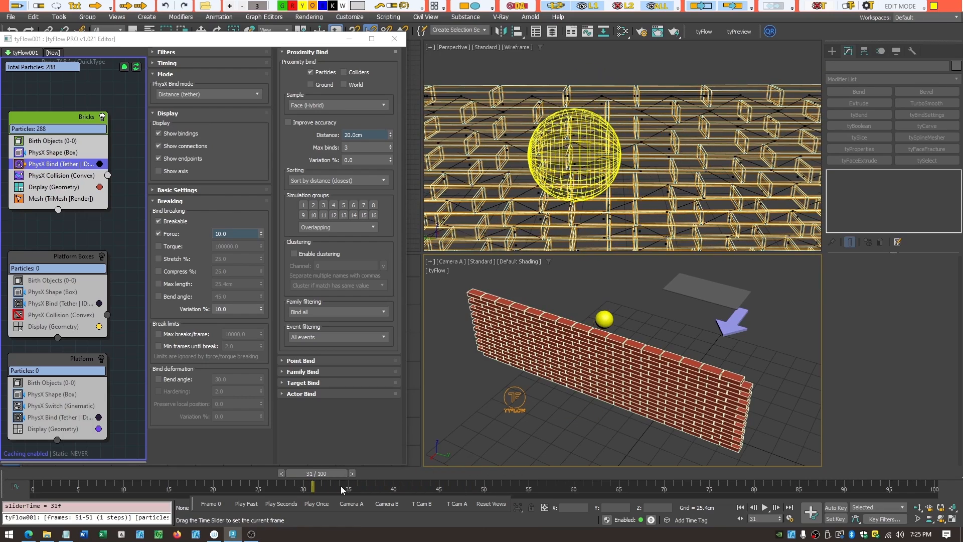
# - Set the Bricks event's PhysX Bind mode back to Distance (spring) and scrub the simulation to frame 48
pyautogui.click(232, 94)
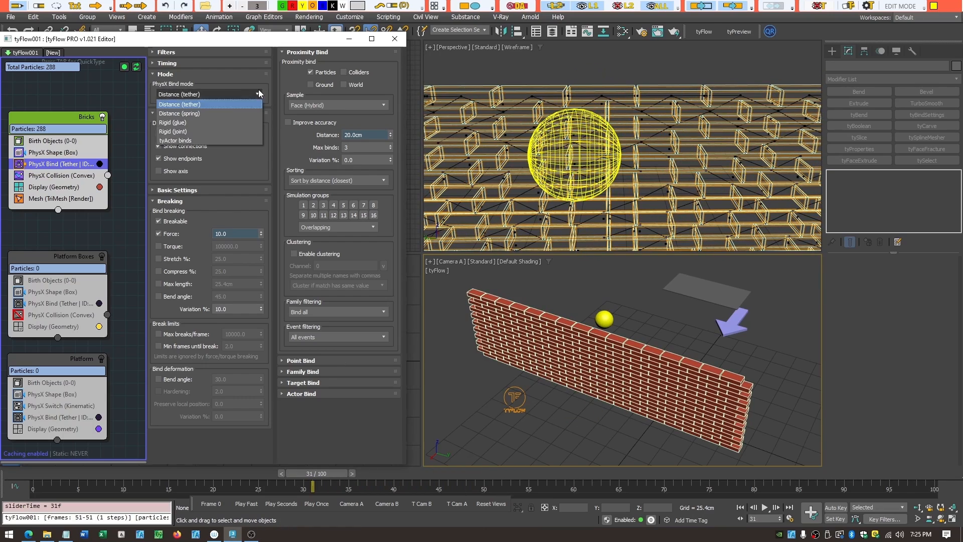
pyautogui.click(199, 114)
pyautogui.moveTo(330, 474); pyautogui.dragTo(476, 509)
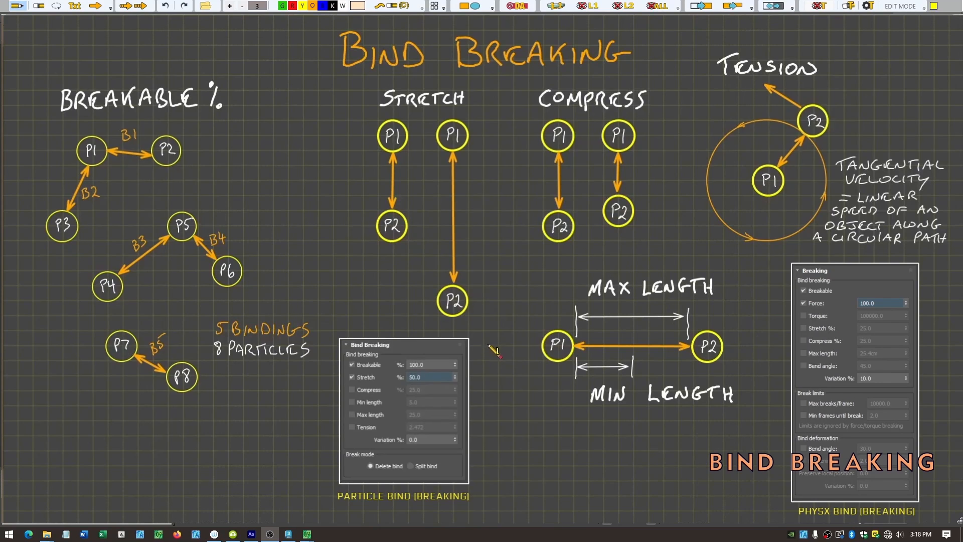
# - Mark the Particle Bind and PhysX Bind breaking panels on the Bind Breaking board with asterisks, and clear the marks
pyautogui.moveTo(477, 343); pyautogui.dragTo(488, 354)
pyautogui.moveTo(487, 343); pyautogui.dragTo(477, 354)
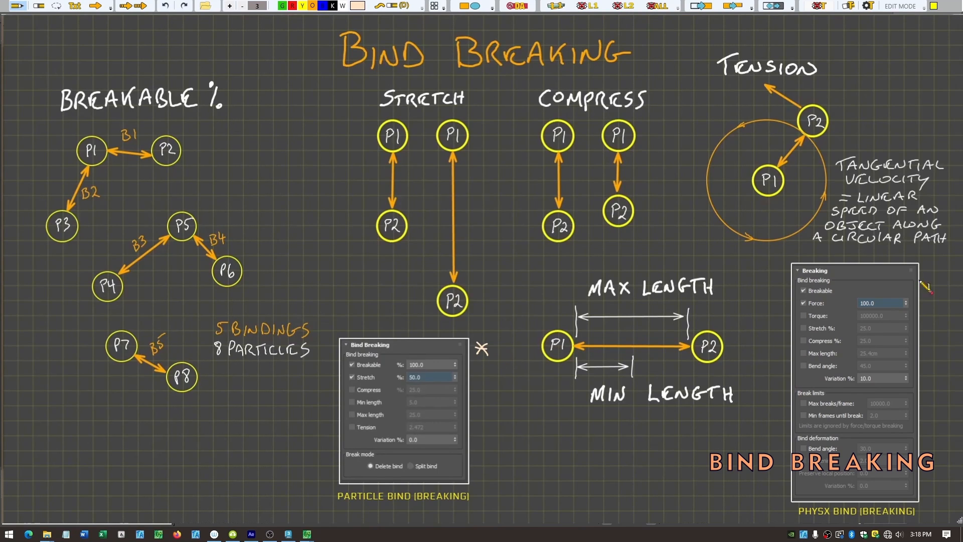
pyautogui.moveTo(930, 272)
pyautogui.mouseDown()
pyautogui.moveTo(923, 282)
pyautogui.moveTo(944, 283)
pyautogui.mouseUp()
pyautogui.click(391, 7)
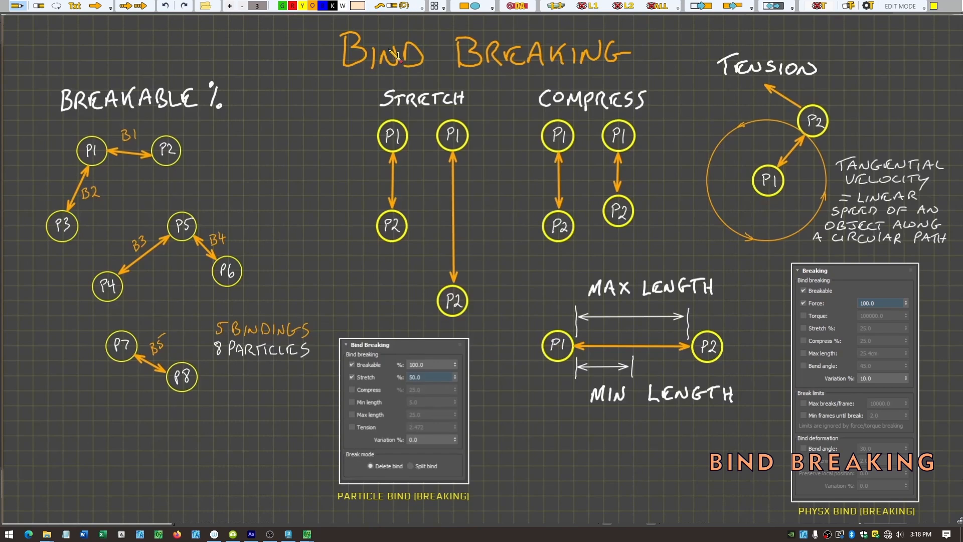
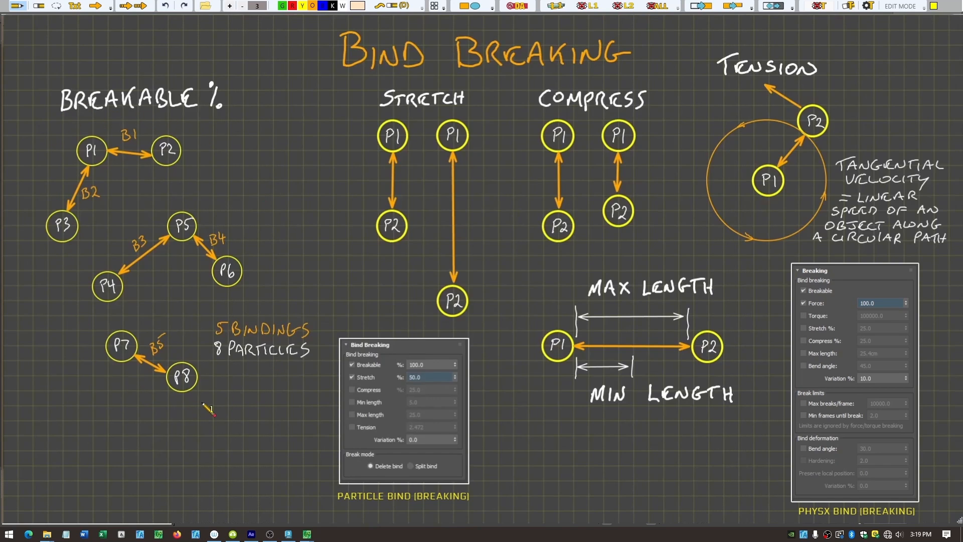
# - Draw asterisks beside 5 Bindings and 8 Particles, and mark the Stretch example with an asterisk and an arrow to the stretched pair
pyautogui.moveTo(318, 347)
pyautogui.mouseDown()
pyautogui.moveTo(326, 360)
pyautogui.moveTo(317, 360)
pyautogui.mouseUp()
pyautogui.moveTo(321, 325)
pyautogui.mouseDown()
pyautogui.moveTo(333, 335)
pyautogui.moveTo(321, 335)
pyautogui.mouseUp()
pyautogui.moveTo(366, 175)
pyautogui.mouseDown()
pyautogui.moveTo(376, 186)
pyautogui.moveTo(367, 187)
pyautogui.moveTo(380, 179)
pyautogui.mouseUp()
pyautogui.moveTo(407, 181)
pyautogui.mouseDown()
pyautogui.moveTo(448, 197)
pyautogui.moveTo(437, 203)
pyautogui.mouseUp()
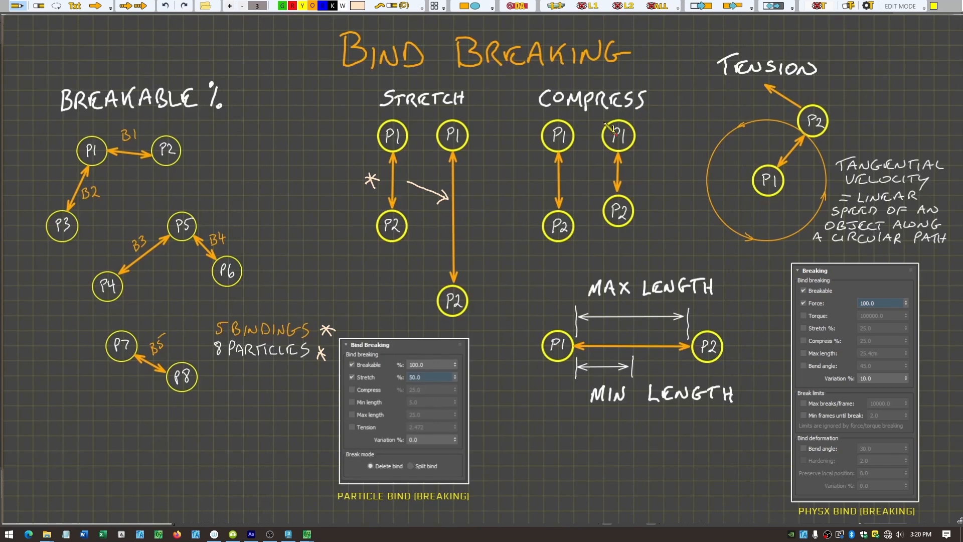
# - Mark the Compress example with an asterisk and arrow, and bracket the length settings in both breaking panels
pyautogui.moveTo(540, 173); pyautogui.dragTo(544, 184)
pyautogui.moveTo(565, 179); pyautogui.dragTo(608, 164)
pyautogui.moveTo(475, 400); pyautogui.dragTo(472, 417)
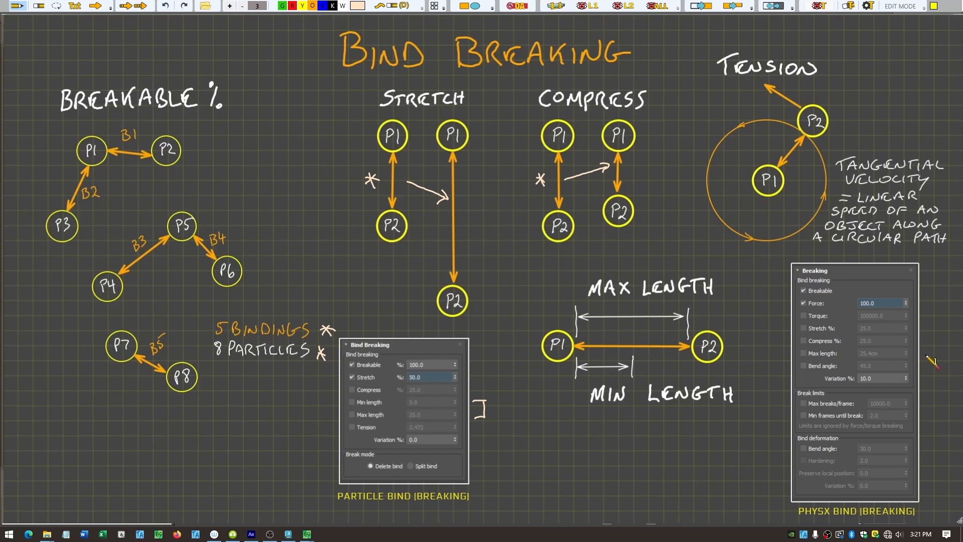
pyautogui.moveTo(923, 355)
pyautogui.mouseDown()
pyautogui.moveTo(932, 369)
pyautogui.moveTo(921, 371)
pyautogui.mouseUp()
# - Draw an asterisk beside the Particle Bind break mode, and mark the PhysX Bind break limits and the Tension heading
pyautogui.moveTo(474, 463); pyautogui.dragTo(486, 475)
pyautogui.moveTo(486, 463); pyautogui.dragTo(474, 474)
pyautogui.moveTo(925, 399)
pyautogui.mouseDown()
pyautogui.moveTo(936, 401)
pyautogui.moveTo(928, 419)
pyautogui.mouseUp()
pyautogui.moveTo(843, 73); pyautogui.dragTo(856, 69)
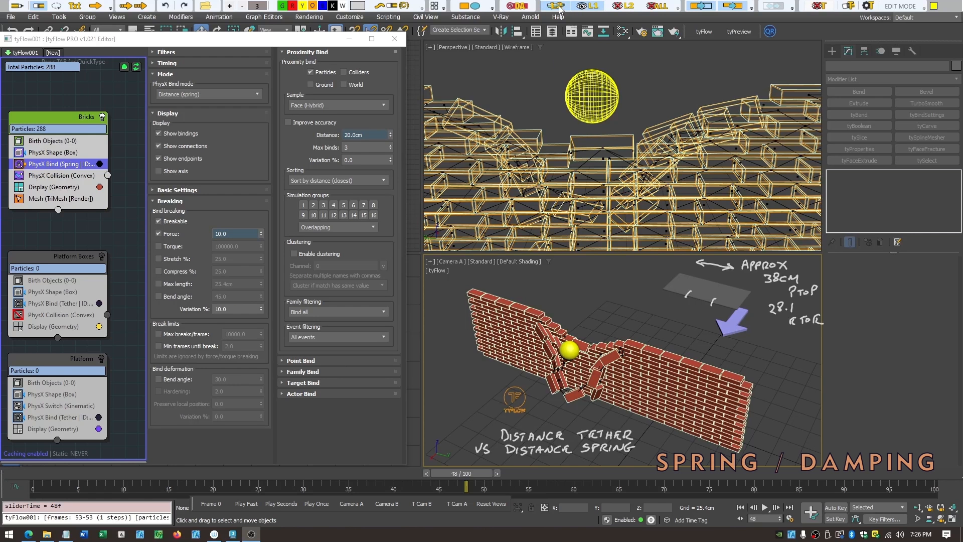
# - Hide the annotation layers over the viewports and scrub the brick wall simulation to frame 32
pyautogui.click(561, 9)
pyautogui.click(562, 6)
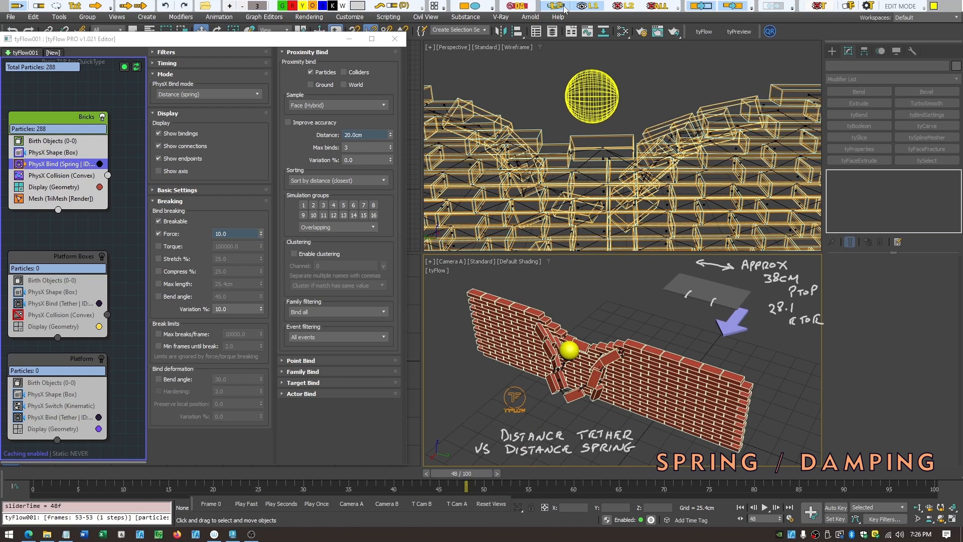
pyautogui.click(590, 6)
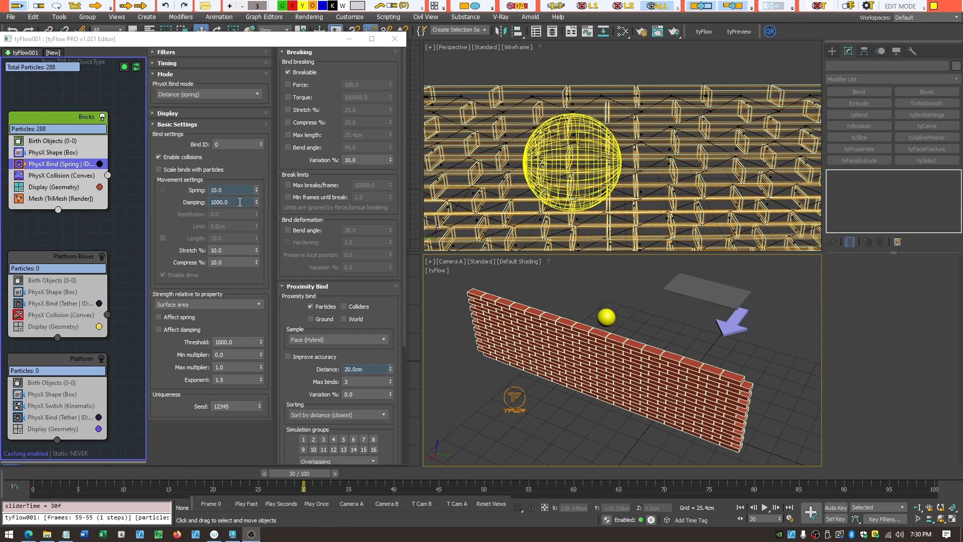
pyautogui.moveTo(314, 475)
pyautogui.mouseDown()
pyautogui.moveTo(544, 482)
pyautogui.moveTo(321, 476)
pyautogui.mouseUp()
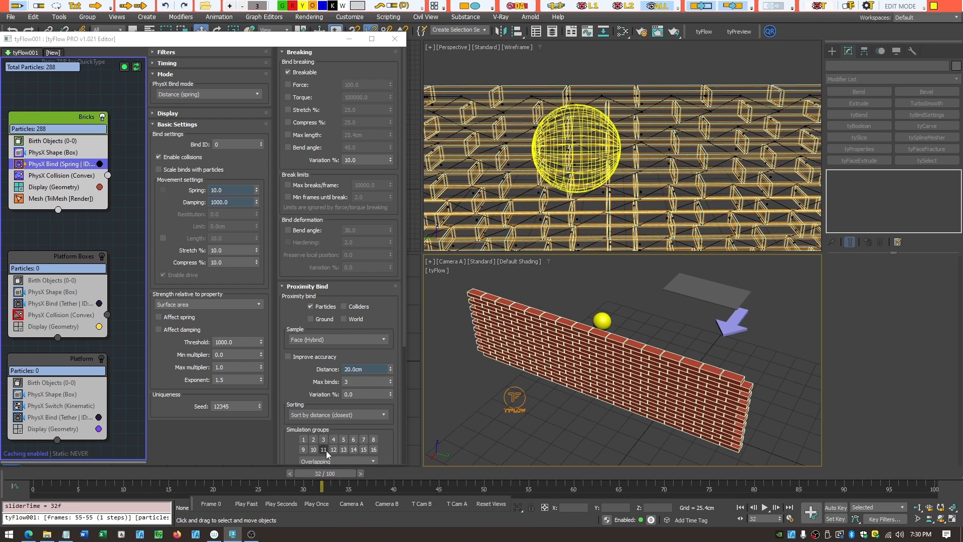
# - Set the Bricks bind's Damping to 500 and scrub the simulation back to frame 25
pyautogui.doubleClick(231, 202)
pyautogui.write('500')
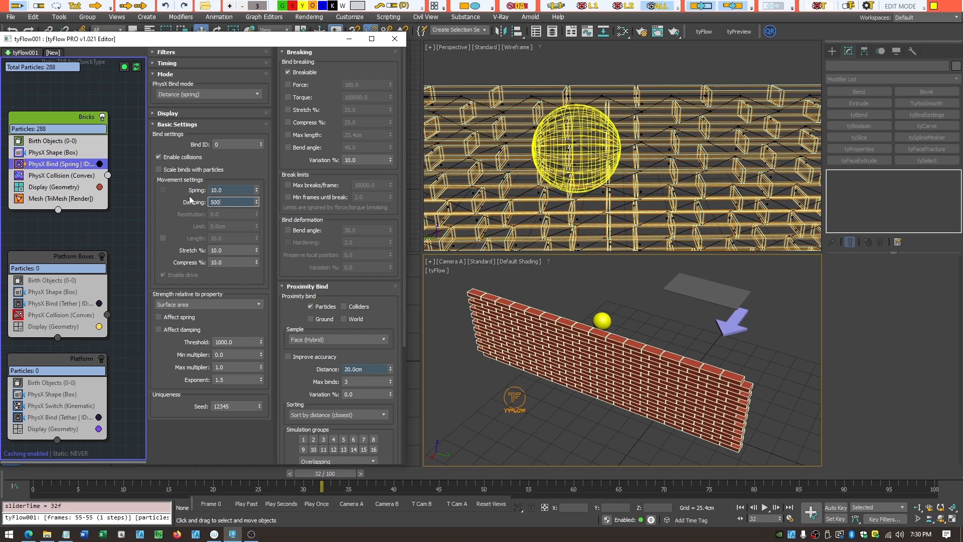
pyautogui.press('Return')
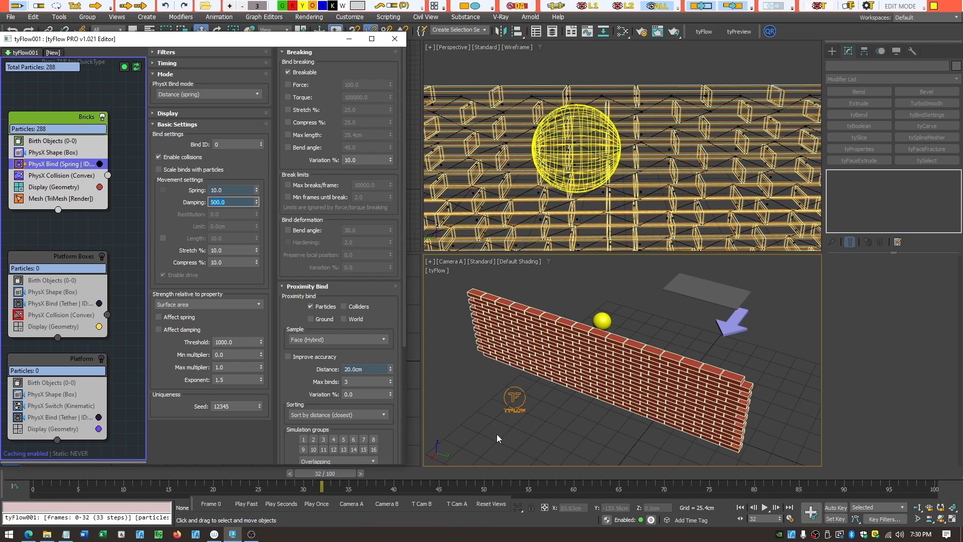
pyautogui.moveTo(336, 471); pyautogui.dragTo(259, 484)
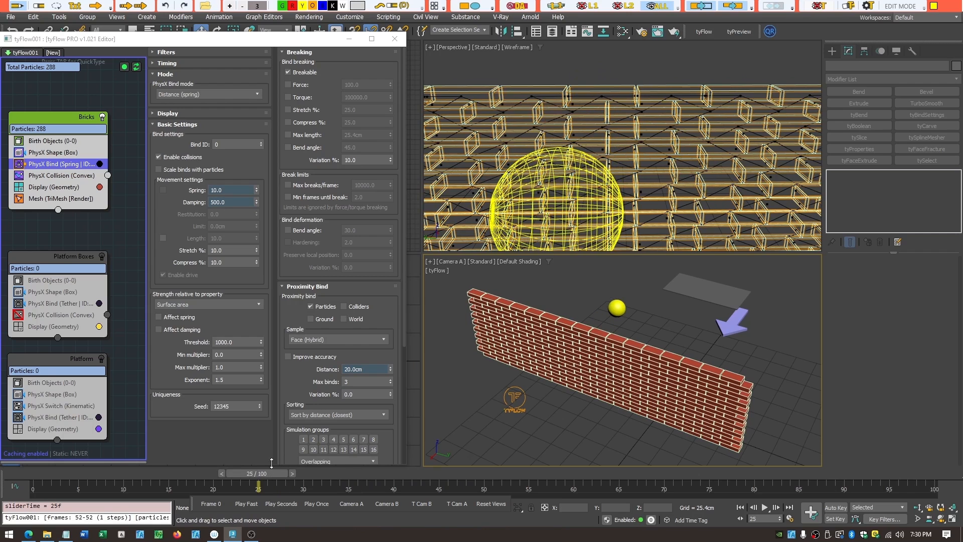
# - Set the Bricks bind's Damping to 100, scrub the simulation to frame 50 and return to frame 30
pyautogui.click(238, 200)
pyautogui.write('100')
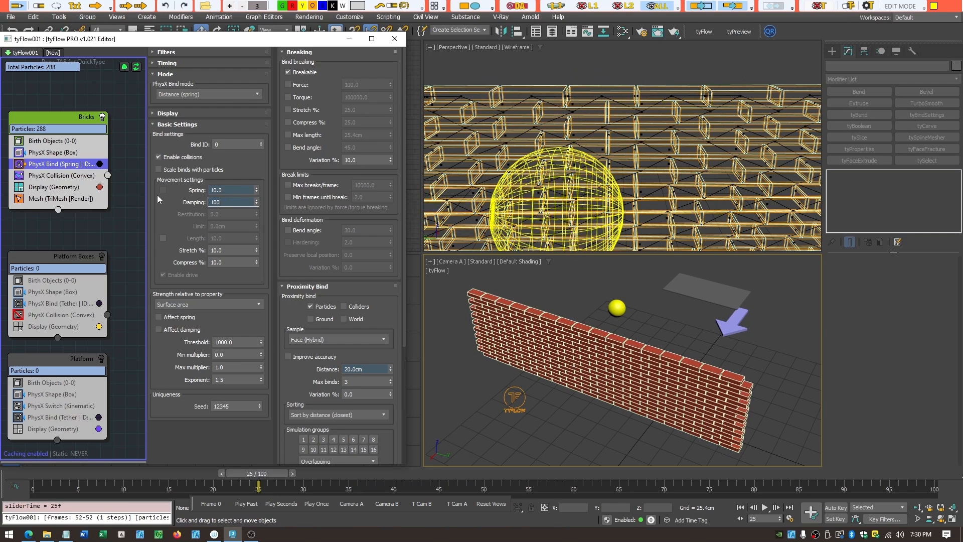
pyautogui.press('Return')
pyautogui.moveTo(274, 472); pyautogui.dragTo(498, 486)
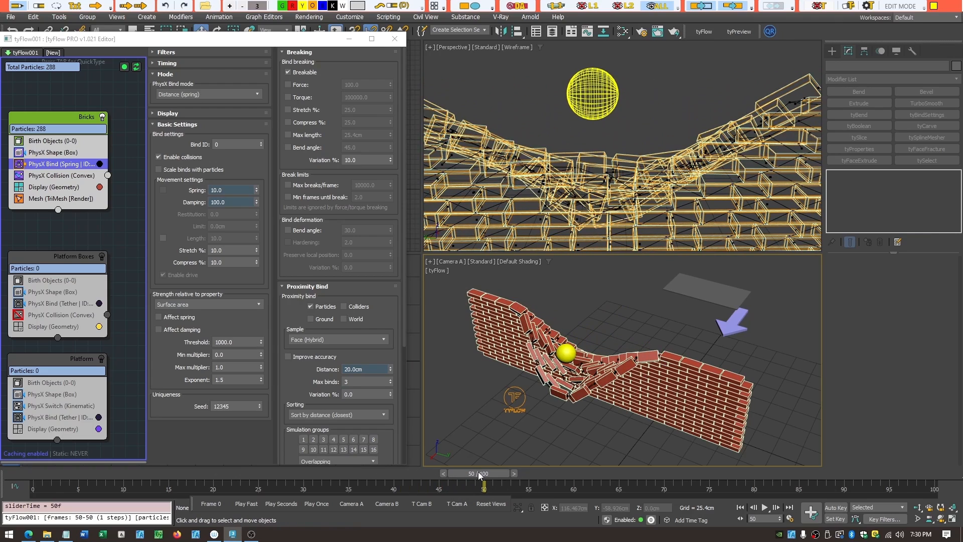
pyautogui.moveTo(481, 476); pyautogui.dragTo(303, 483)
# - Set the Bricks bind's Damping to 10, scrub the simulation to frame 53 and step back to frame 48
pyautogui.click(234, 203)
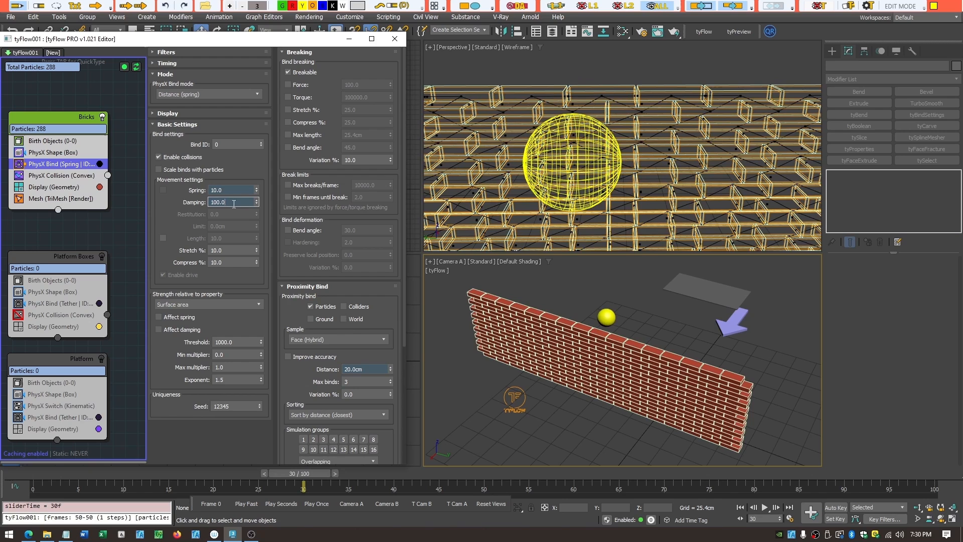
pyautogui.write('10')
pyautogui.press('Return')
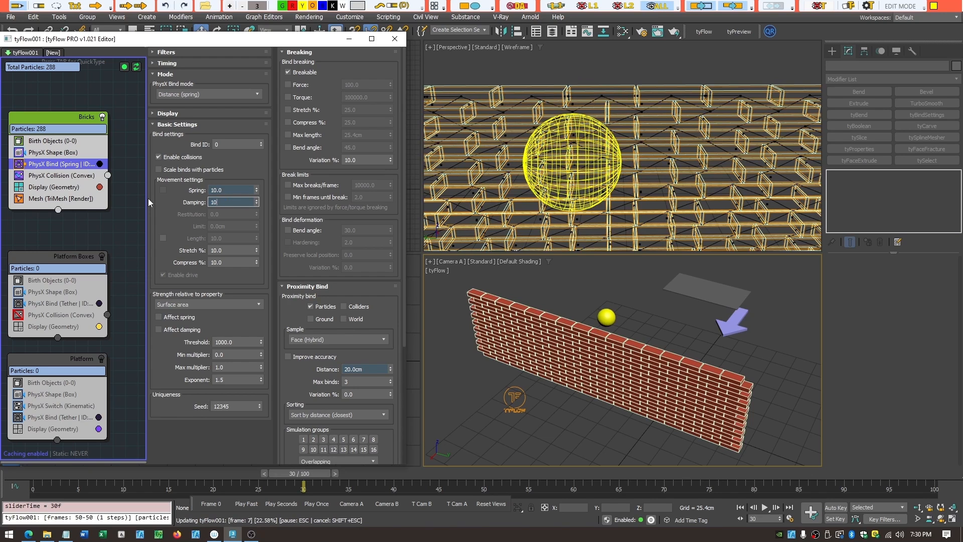
pyautogui.moveTo(297, 473); pyautogui.dragTo(522, 504)
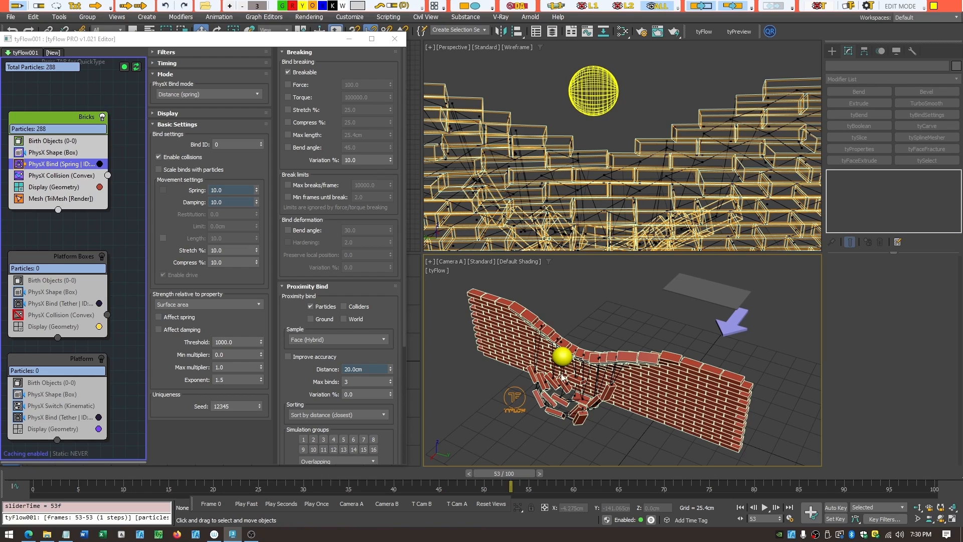
pyautogui.moveTo(517, 472); pyautogui.dragTo(479, 460)
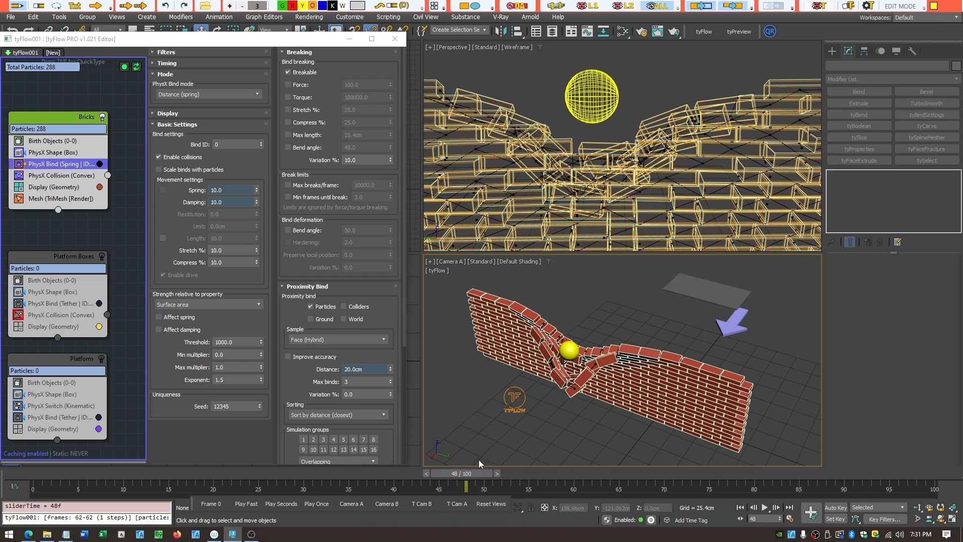
pyautogui.click(248, 89)
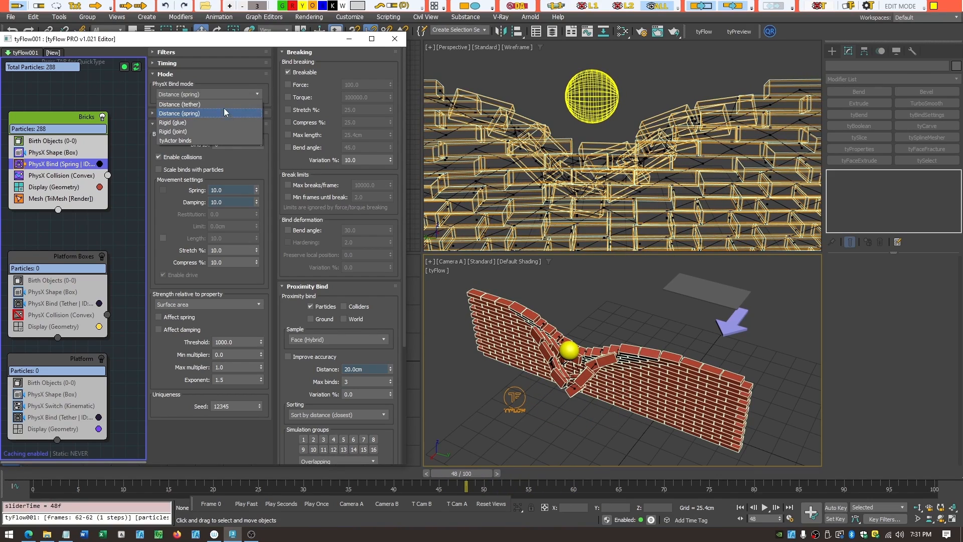
pyautogui.click(239, 41)
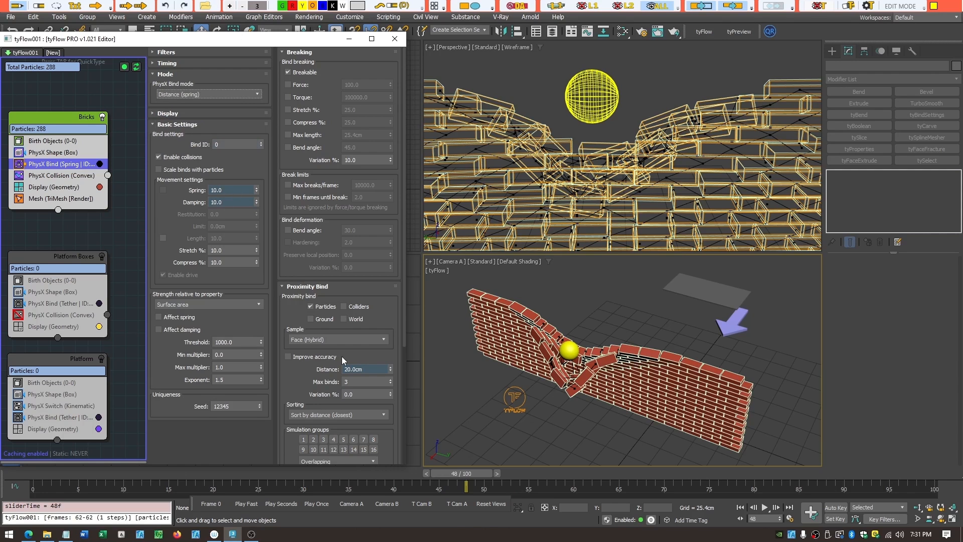
# - Set the Bricks bind's Spring to 1, scrub the simulation to frame 54 and return to frame 24
pyautogui.moveTo(475, 486); pyautogui.dragTo(421, 473)
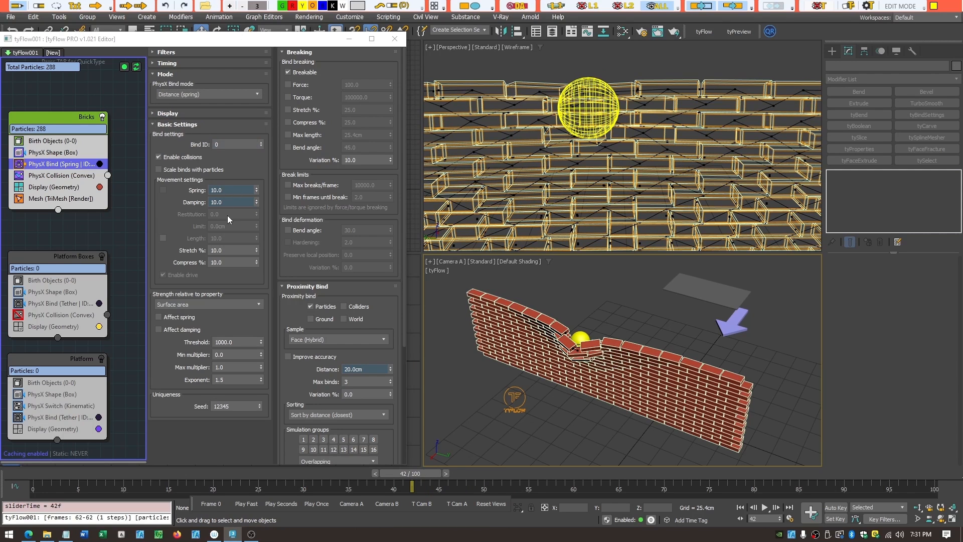
pyautogui.doubleClick(230, 189)
pyautogui.write('1')
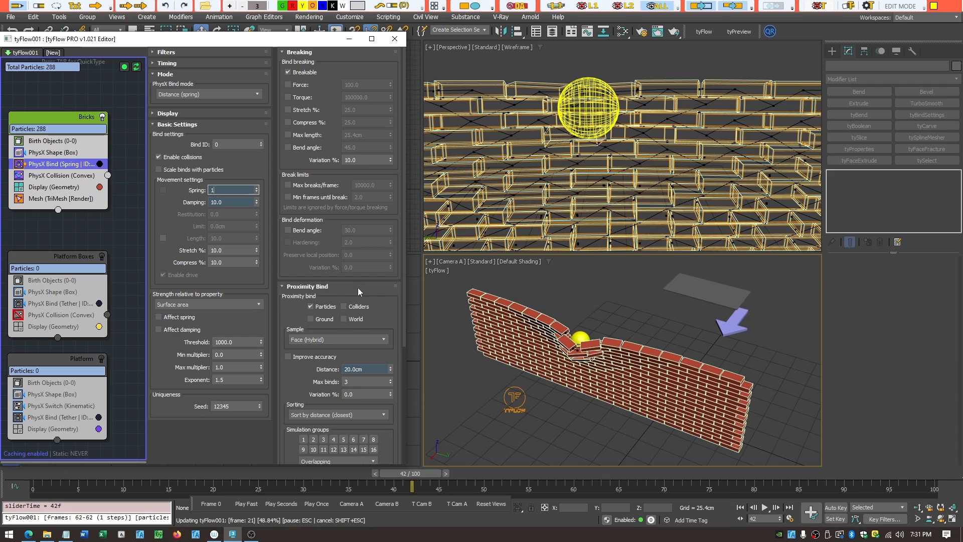
pyautogui.moveTo(392, 473); pyautogui.dragTo(522, 486)
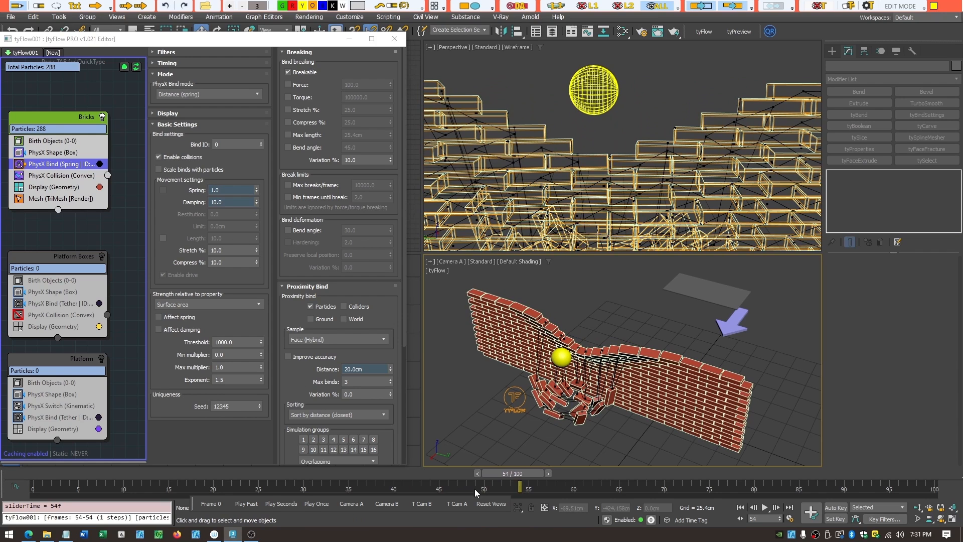
pyautogui.moveTo(519, 485); pyautogui.dragTo(249, 484)
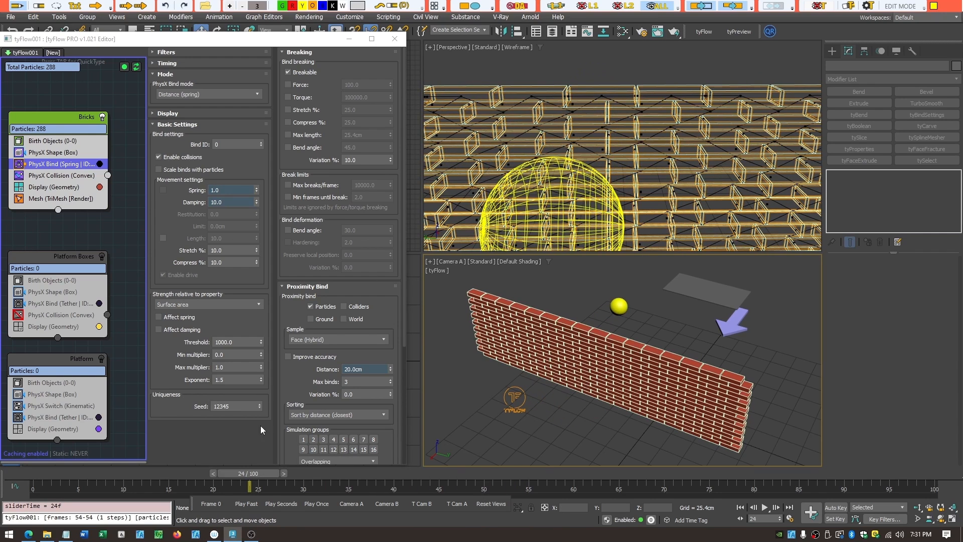
# - Set the Bricks bind's Spring to 10 and scrub the simulation to frame 50
pyautogui.moveTo(237, 192); pyautogui.dragTo(173, 197)
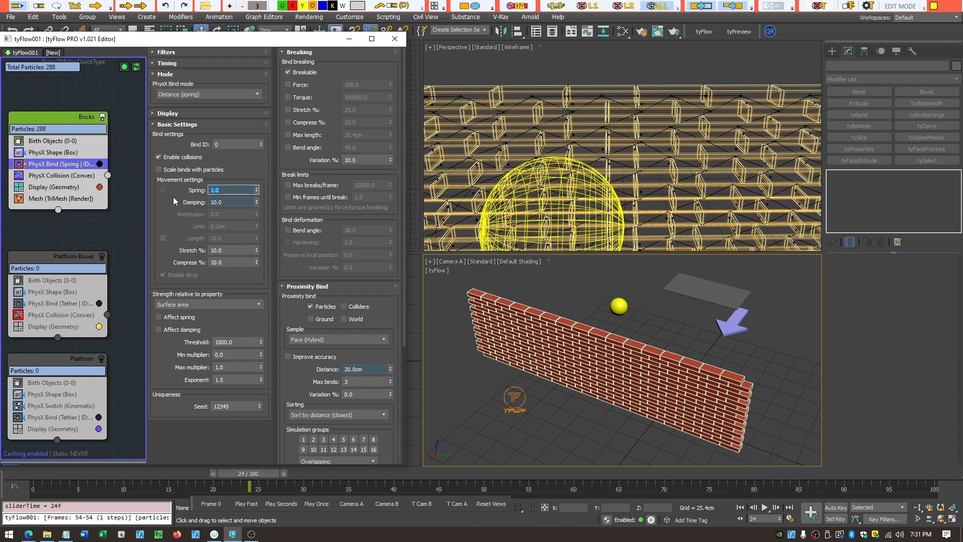
pyautogui.write('10')
pyautogui.press('Return')
pyautogui.moveTo(261, 473); pyautogui.dragTo(496, 498)
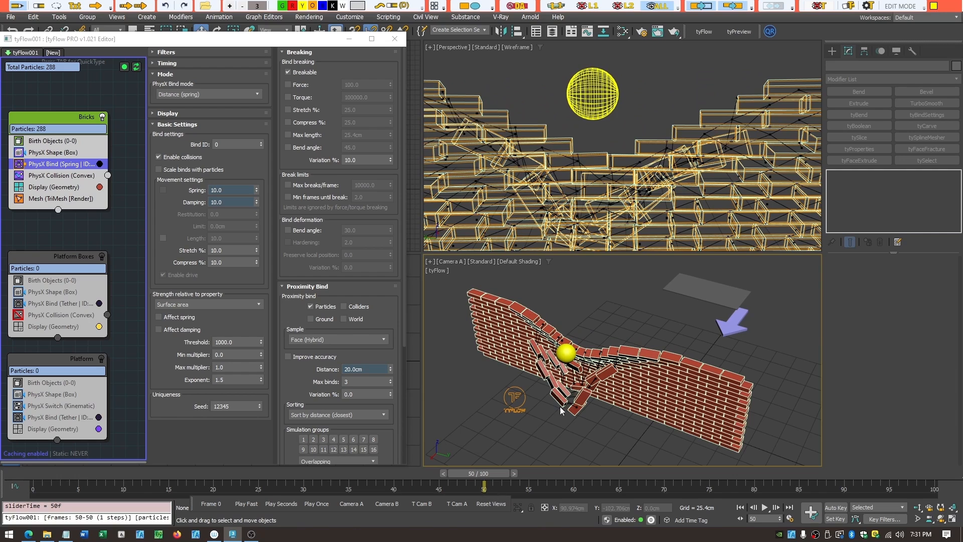
# - Set the Bricks bind's Spring to 100 and scrub the simulation to frame 52
pyautogui.click(243, 190)
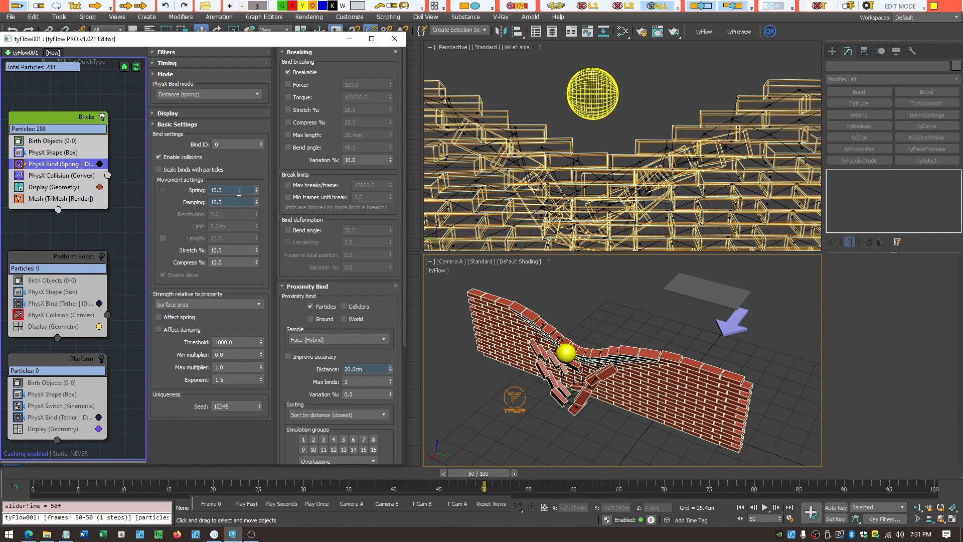
pyautogui.write('100')
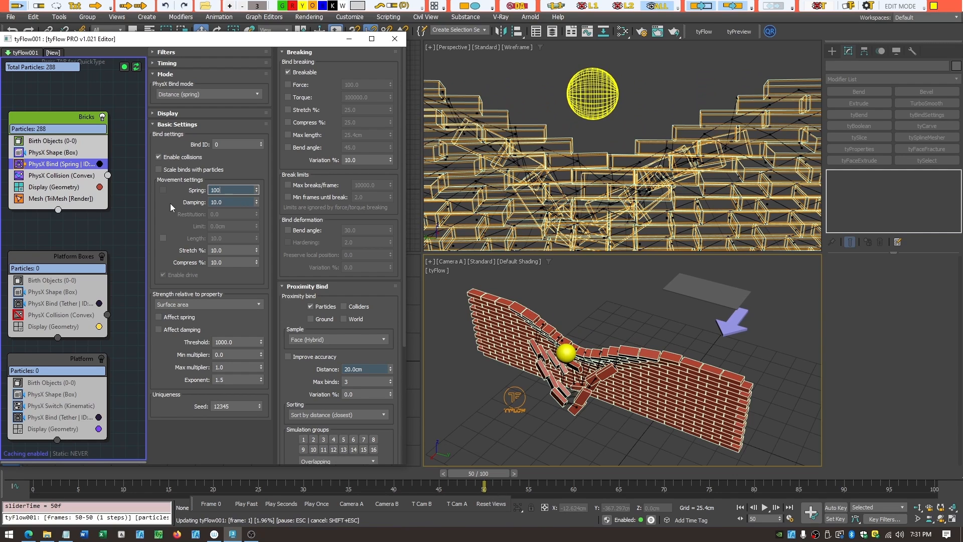
pyautogui.press('Return')
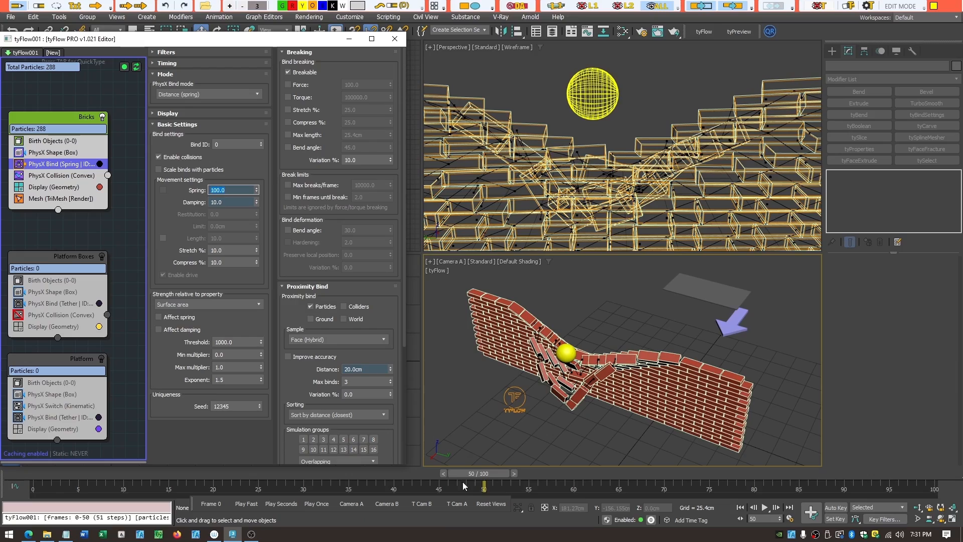
pyautogui.moveTo(483, 474); pyautogui.dragTo(507, 463)
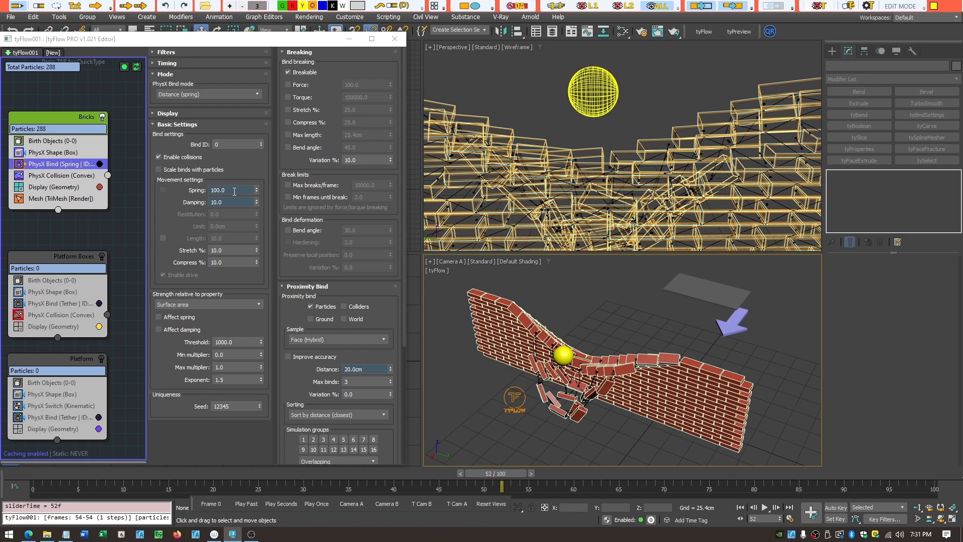
# - Set the Bricks bind's Spring to 1000 and scrub the simulation to frame 52
pyautogui.moveTo(236, 189); pyautogui.dragTo(168, 188)
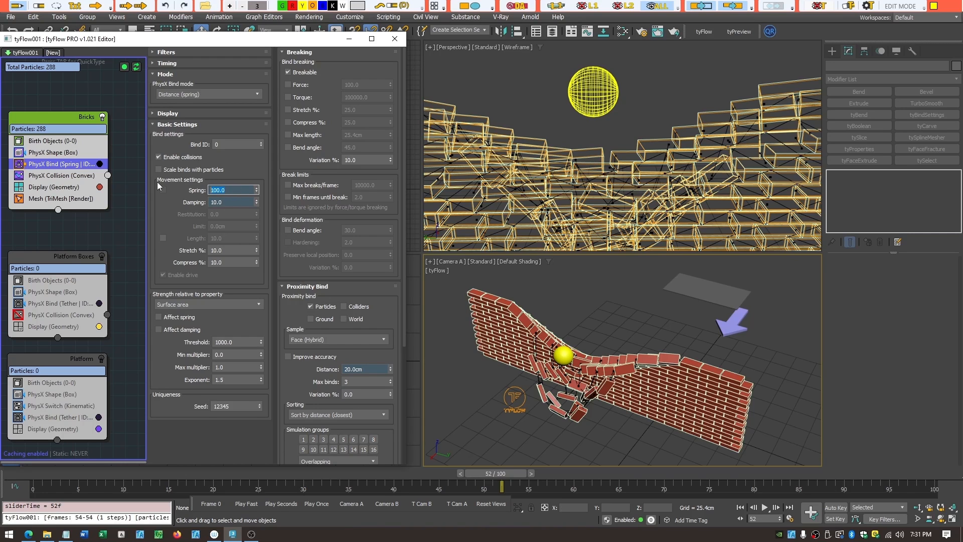
pyautogui.write('10')
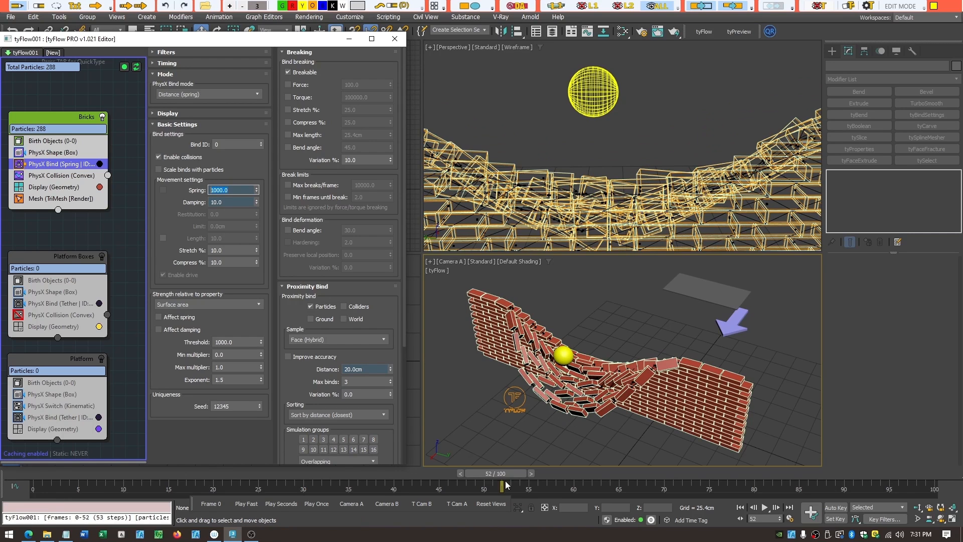
pyautogui.moveTo(494, 473)
pyautogui.mouseDown()
pyautogui.moveTo(430, 477)
pyautogui.moveTo(529, 477)
pyautogui.moveTo(496, 476)
pyautogui.mouseUp()
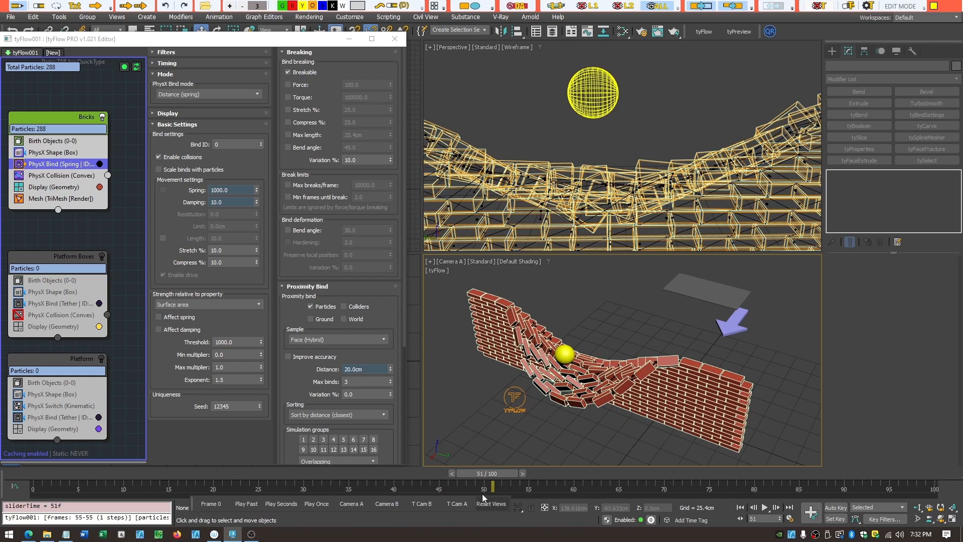
pyautogui.moveTo(499, 474)
pyautogui.mouseDown()
pyautogui.moveTo(387, 461)
pyautogui.moveTo(501, 469)
pyautogui.mouseUp()
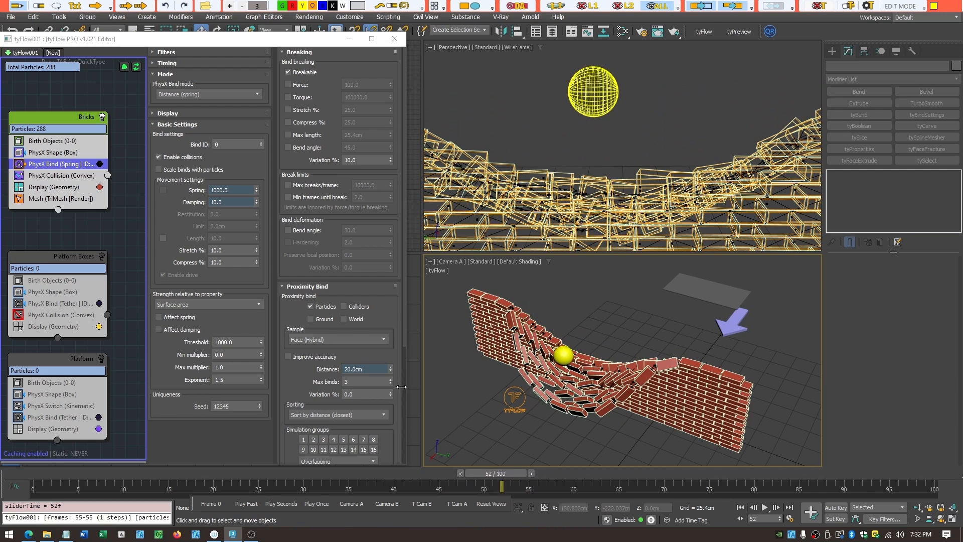
# - Keep the bind mode at Distance (spring), enable Force breaking for the Bricks bind, and scrub the simulation to frame 48
pyautogui.click(257, 94)
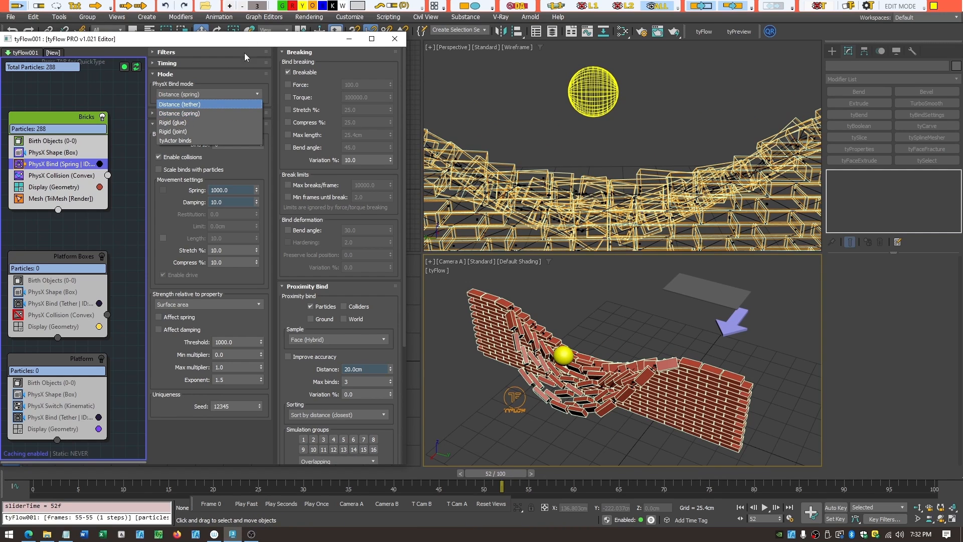
pyautogui.click(207, 114)
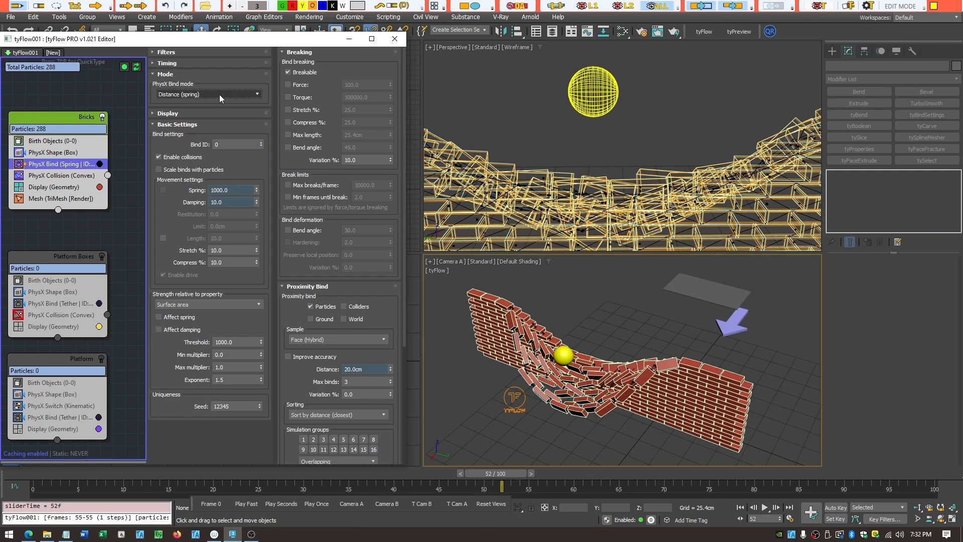
pyautogui.click(288, 84)
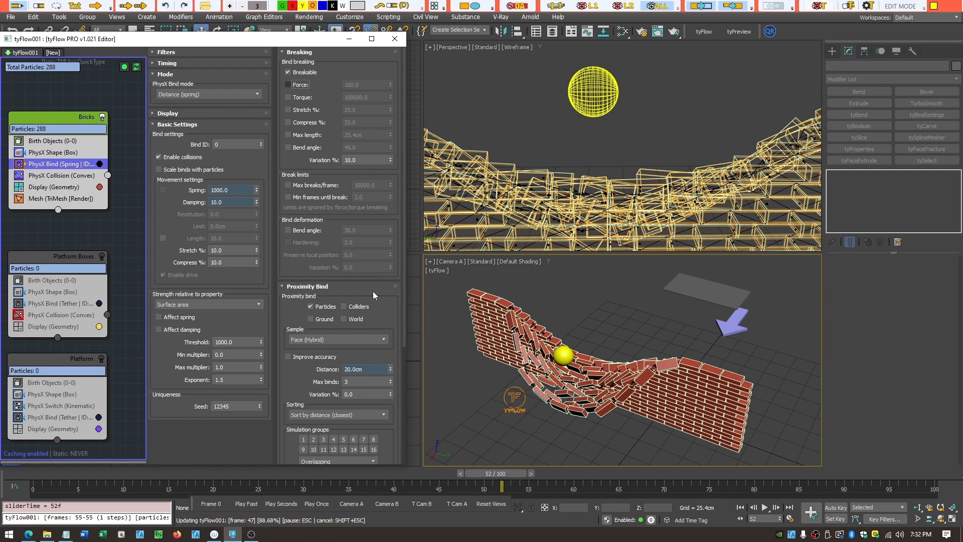
pyautogui.moveTo(510, 471); pyautogui.dragTo(476, 470)
pyautogui.moveTo(471, 471)
pyautogui.mouseDown()
pyautogui.moveTo(335, 469)
pyautogui.moveTo(485, 462)
pyautogui.moveTo(423, 452)
pyautogui.moveTo(493, 468)
pyautogui.moveTo(423, 453)
pyautogui.moveTo(476, 461)
pyautogui.mouseUp()
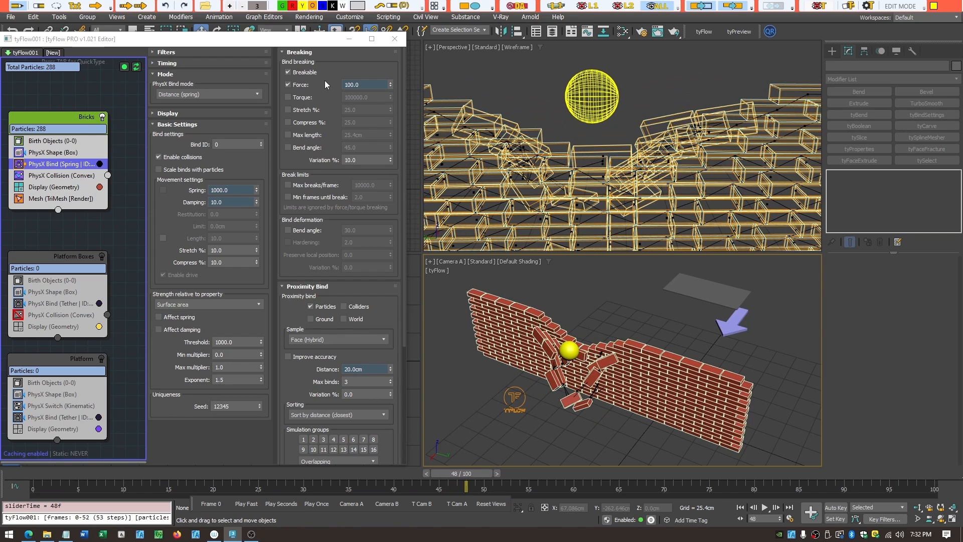
# - Set the Bricks bind's breaking Force to 500 and scrub the simulation to frame 50
pyautogui.click(373, 85)
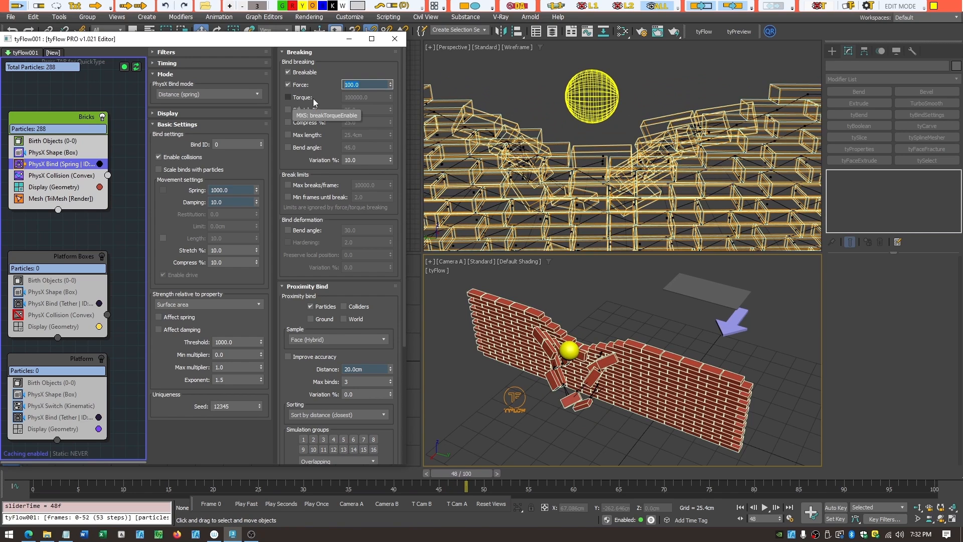
pyautogui.write('500')
pyautogui.press('Return')
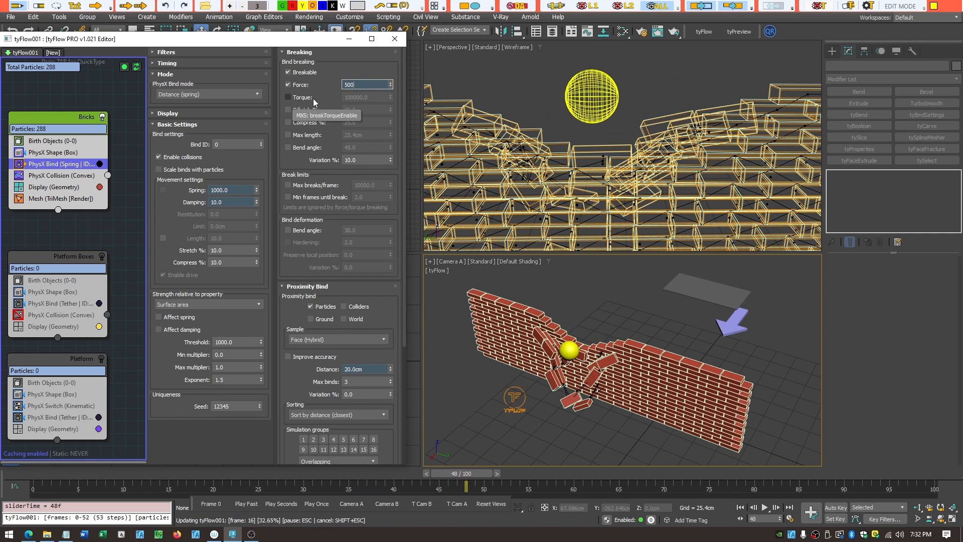
pyautogui.moveTo(474, 470); pyautogui.dragTo(419, 326)
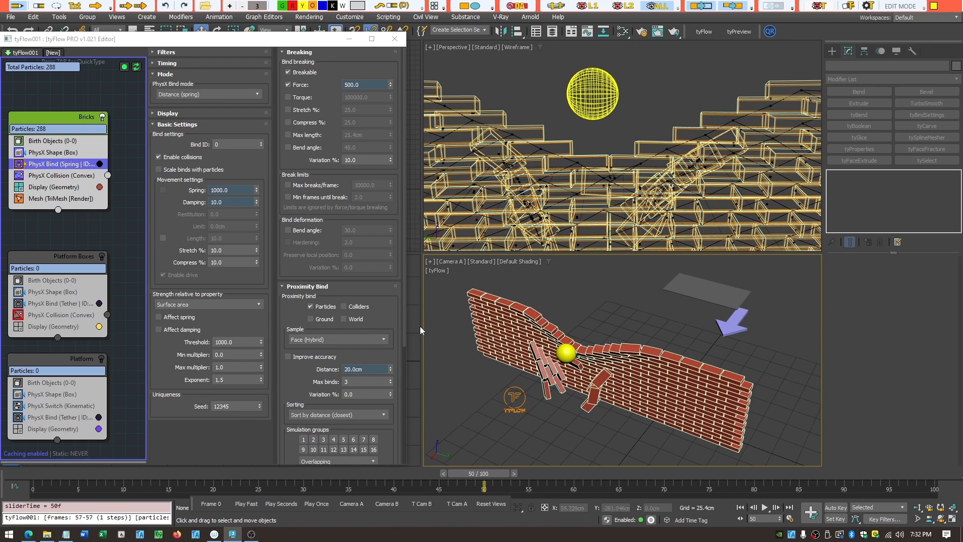
# - Set the Bricks bind's breaking Force to 1000 and scrub the simulation to frame 53
pyautogui.doubleClick(375, 81)
pyautogui.write('1')
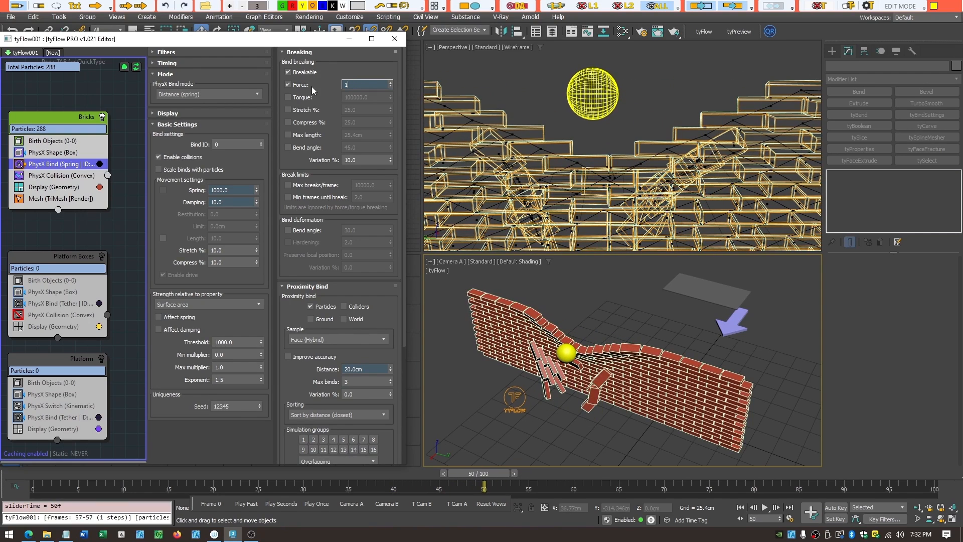
pyautogui.write('000')
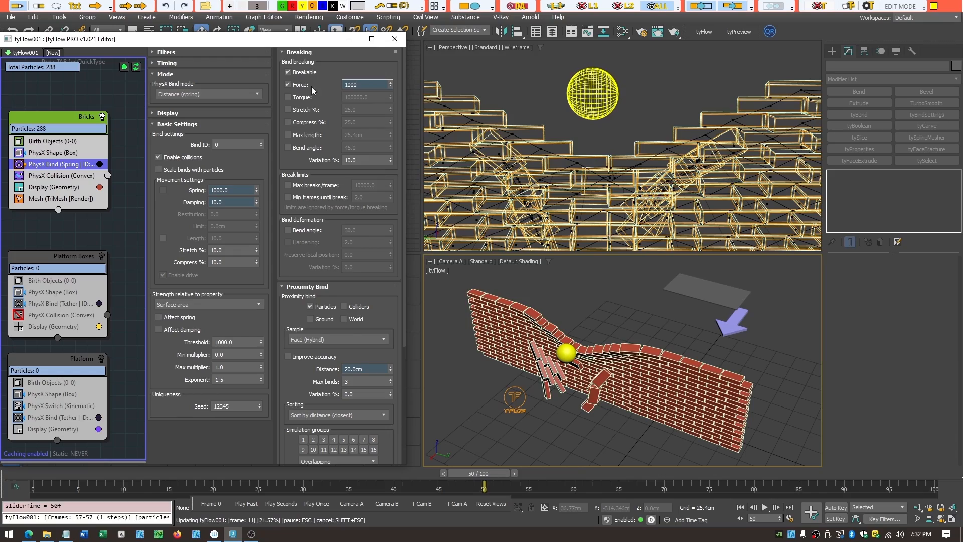
pyautogui.moveTo(486, 472); pyautogui.dragTo(518, 468)
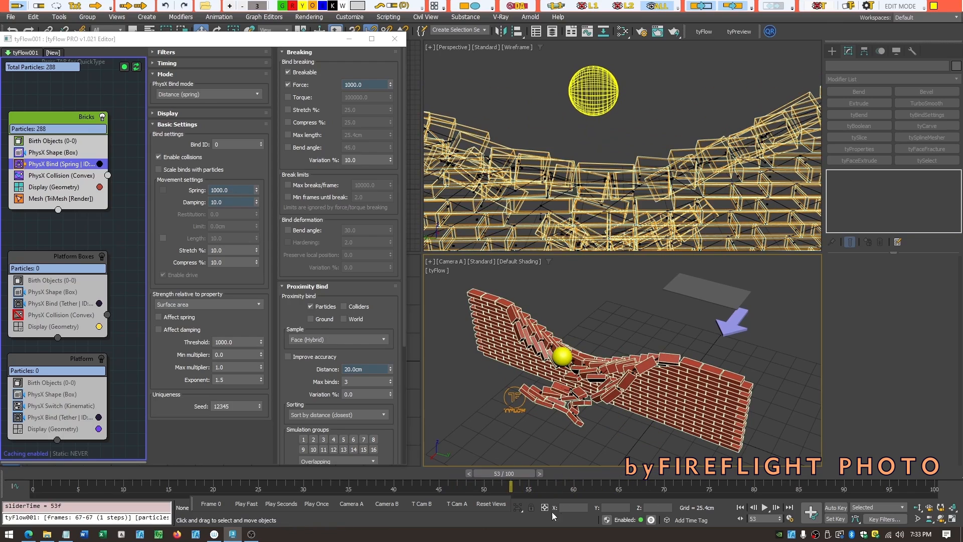
# - Lower the Bricks bind's Spring to 500 and scrub the simulation around frame 53
pyautogui.click(227, 191)
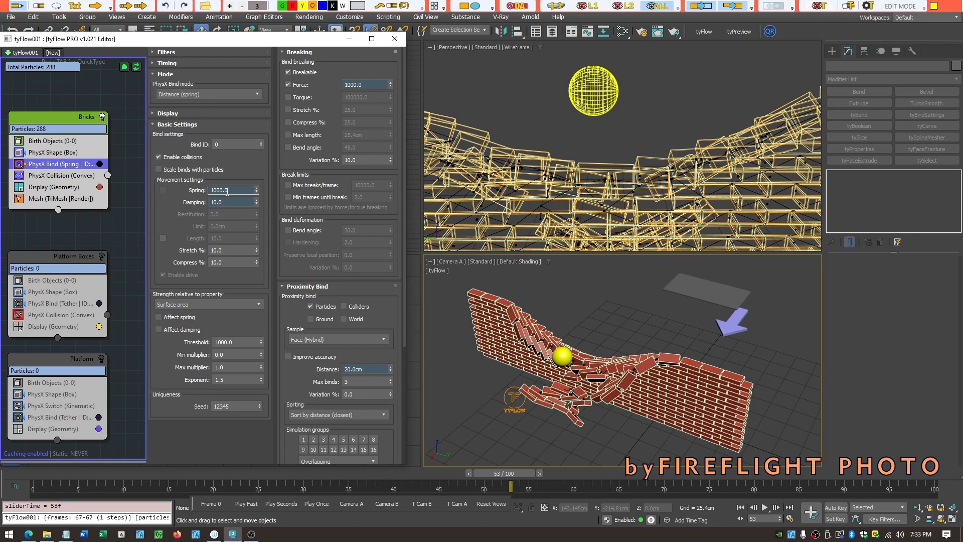
pyautogui.write('500')
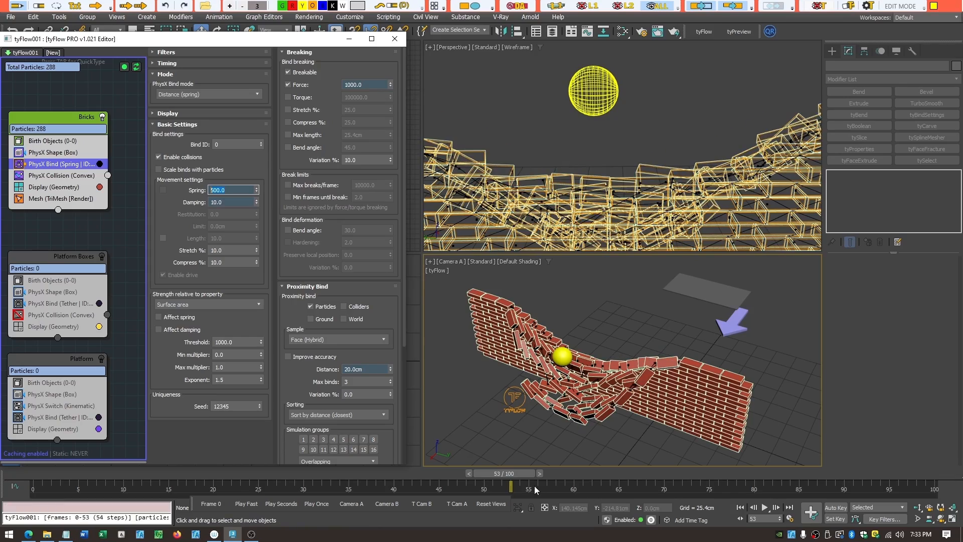
pyautogui.moveTo(514, 474); pyautogui.dragTo(522, 454)
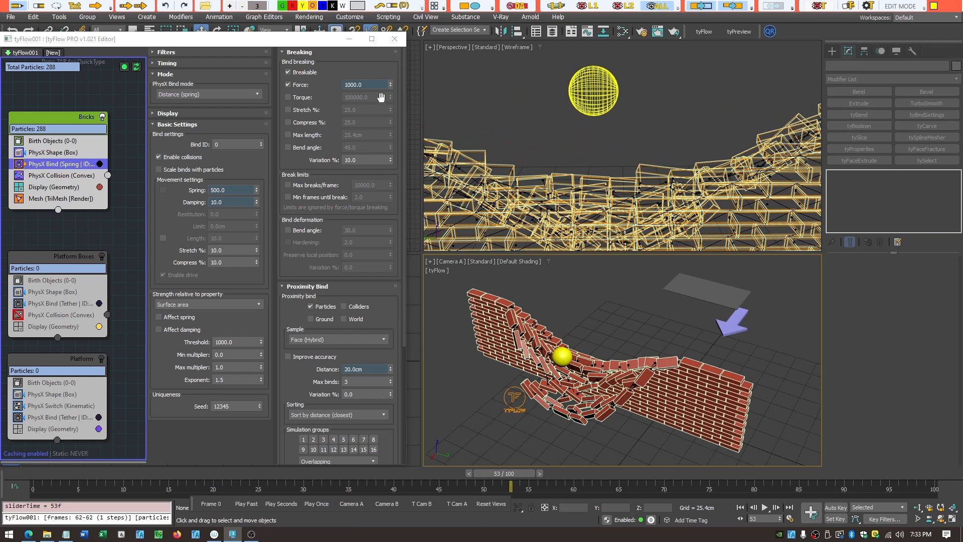
# - Set the Bricks bind's breaking Force to 20 and scrub the simulation back to frame 42
pyautogui.click(364, 84)
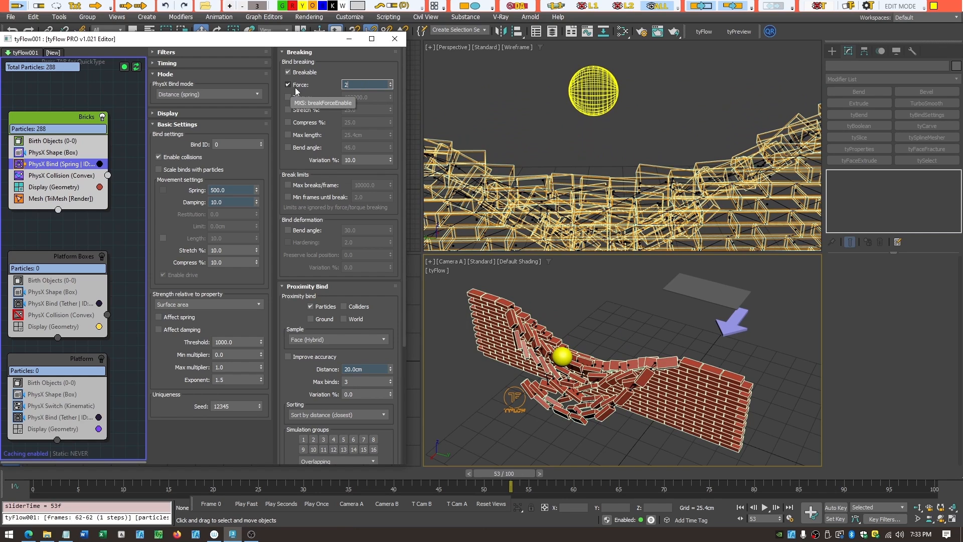
pyautogui.write('20')
pyautogui.press('Return')
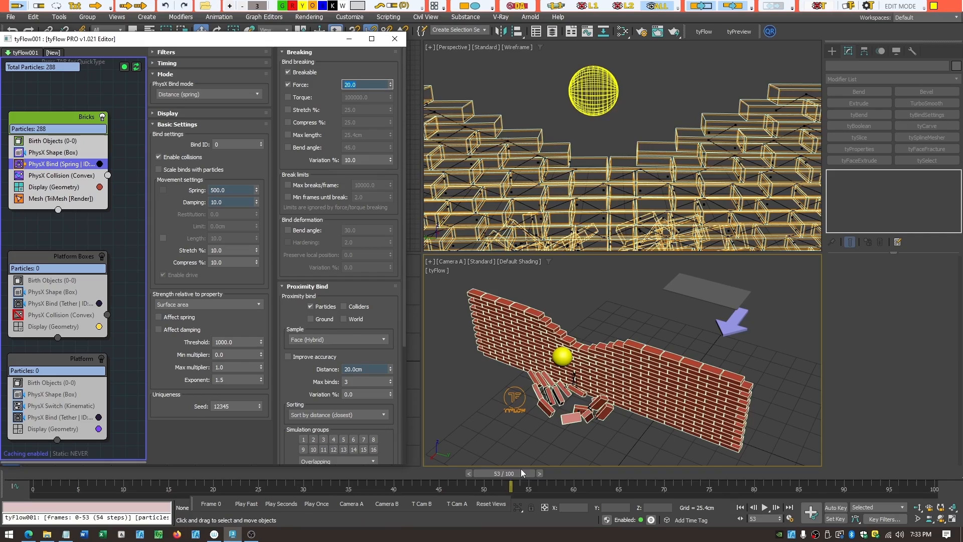
pyautogui.moveTo(509, 475); pyautogui.dragTo(422, 479)
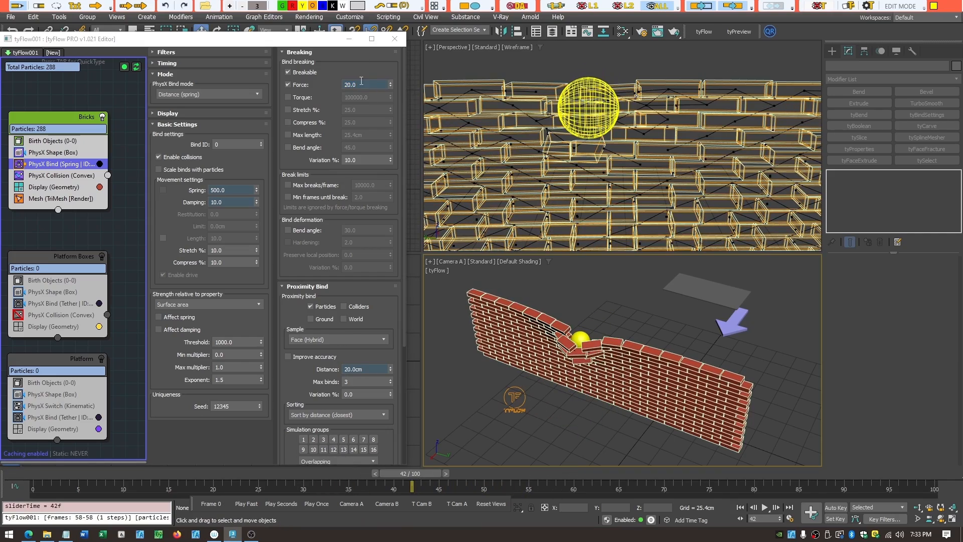
# - Set the Bricks bind's breaking Force to 1 and scrub the simulation forward through the wall's collapse
pyautogui.moveTo(363, 84); pyautogui.dragTo(305, 80)
pyautogui.write('1')
pyautogui.press('Return')
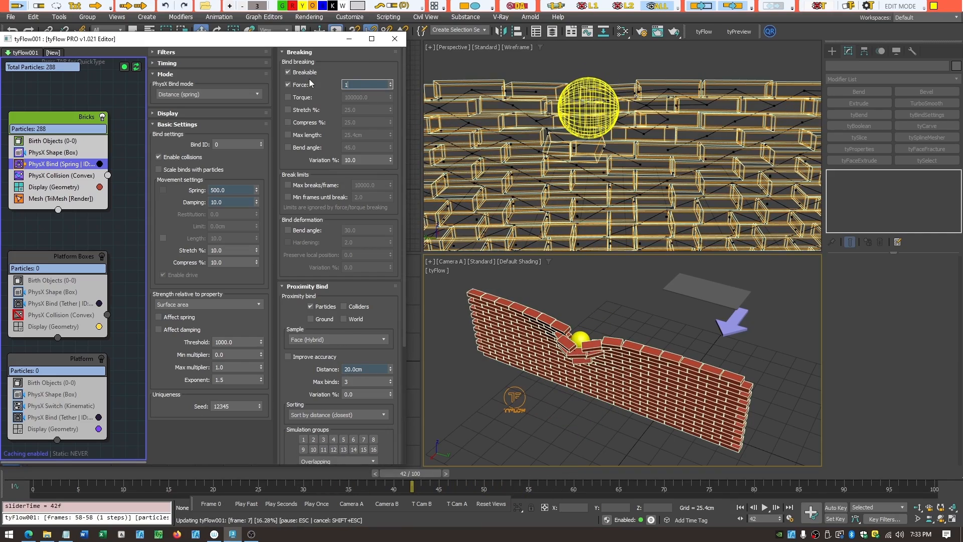
pyautogui.moveTo(420, 481); pyautogui.dragTo(529, 483)
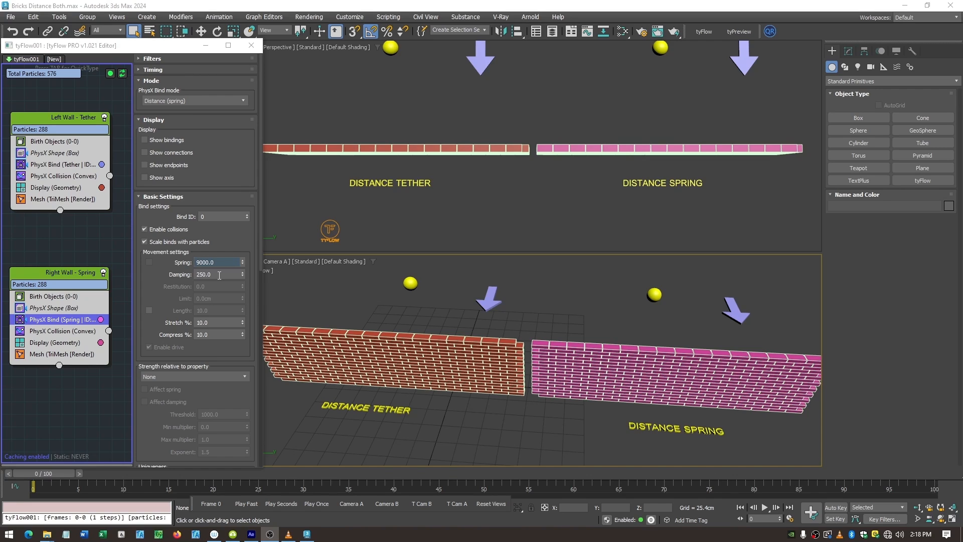
# - Play the Distance Tether versus Distance Spring wall simulation, stop it and return to frame 0
pyautogui.click(764, 507)
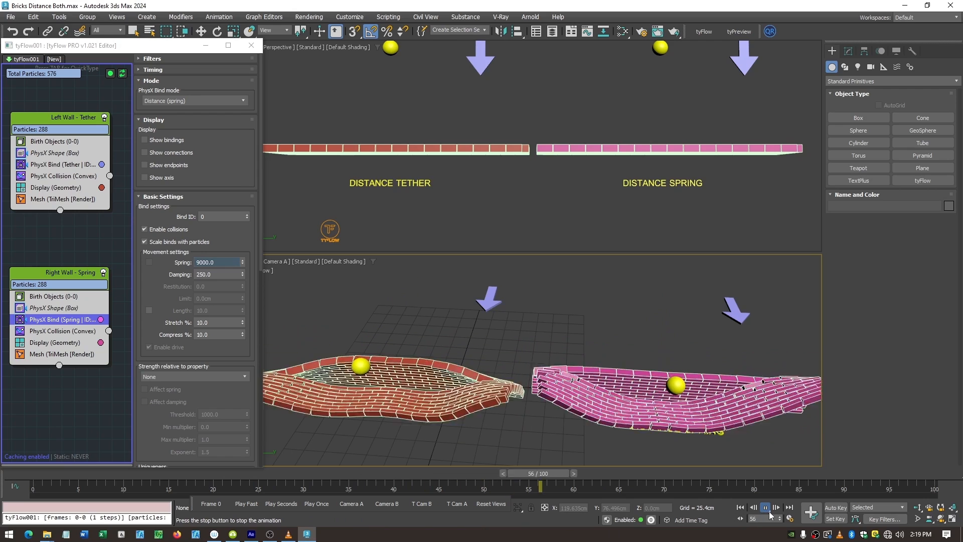
pyautogui.click(764, 507)
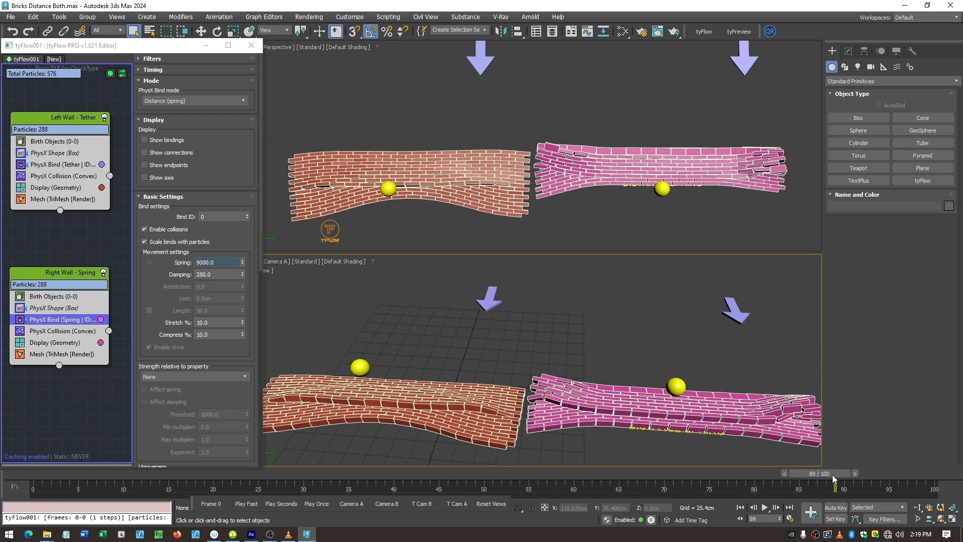
pyautogui.moveTo(831, 474); pyautogui.dragTo(45, 474)
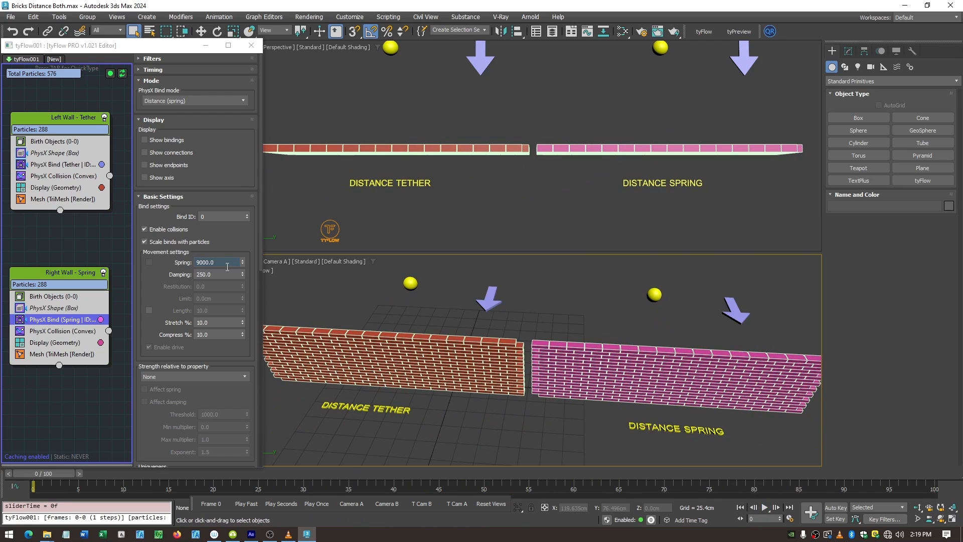
# - Set the Right Wall bind's Spring to 5, play the wall comparison and return to frame 0
pyautogui.write('5')
pyautogui.press('Return')
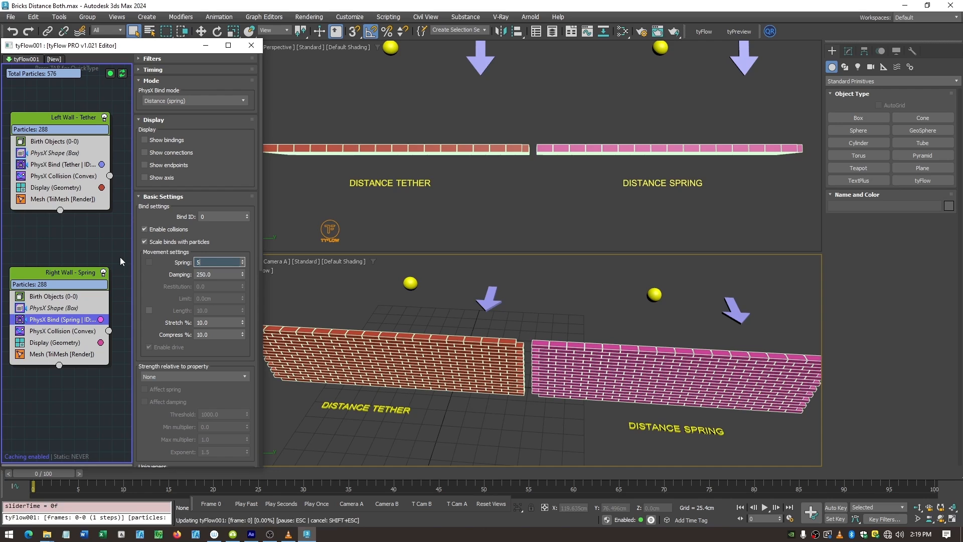
pyautogui.click(765, 507)
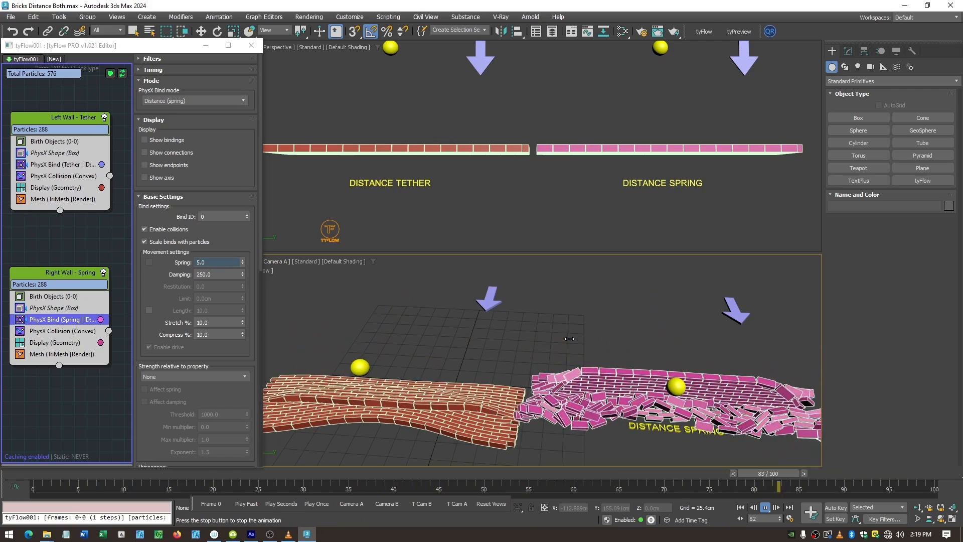
pyautogui.click(766, 507)
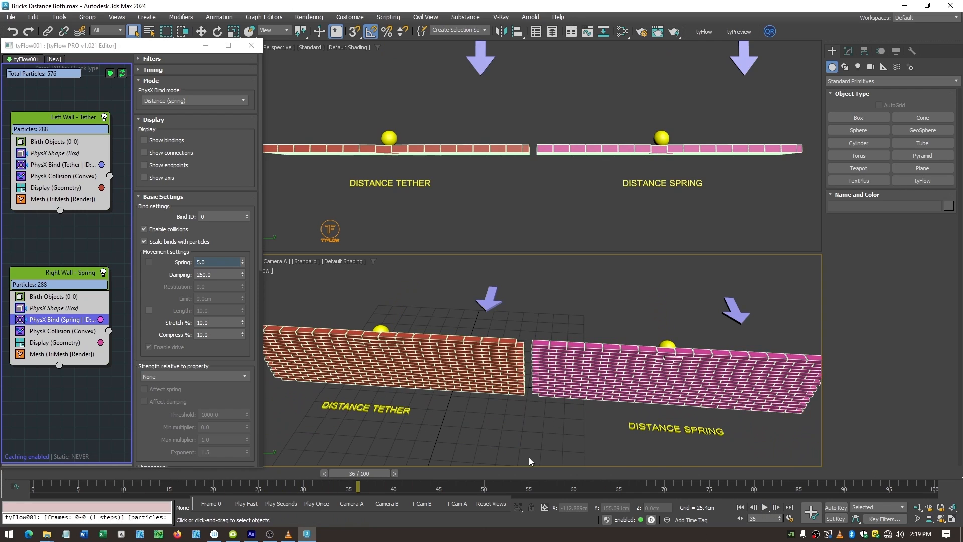
pyautogui.moveTo(371, 474); pyautogui.dragTo(22, 471)
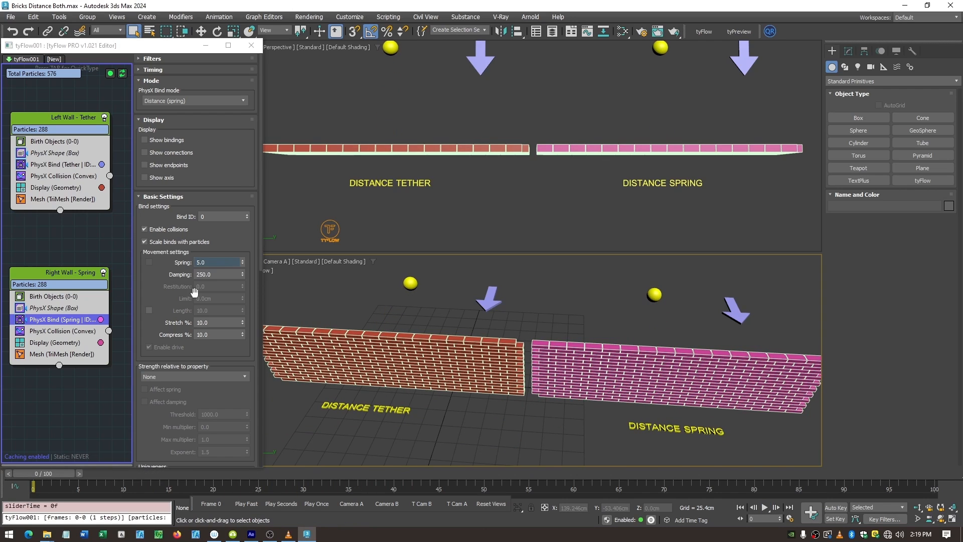
# - Set the Right Wall bind's Spring to 9000 and play the tether versus spring comparison
pyautogui.moveTo(225, 265); pyautogui.dragTo(157, 261)
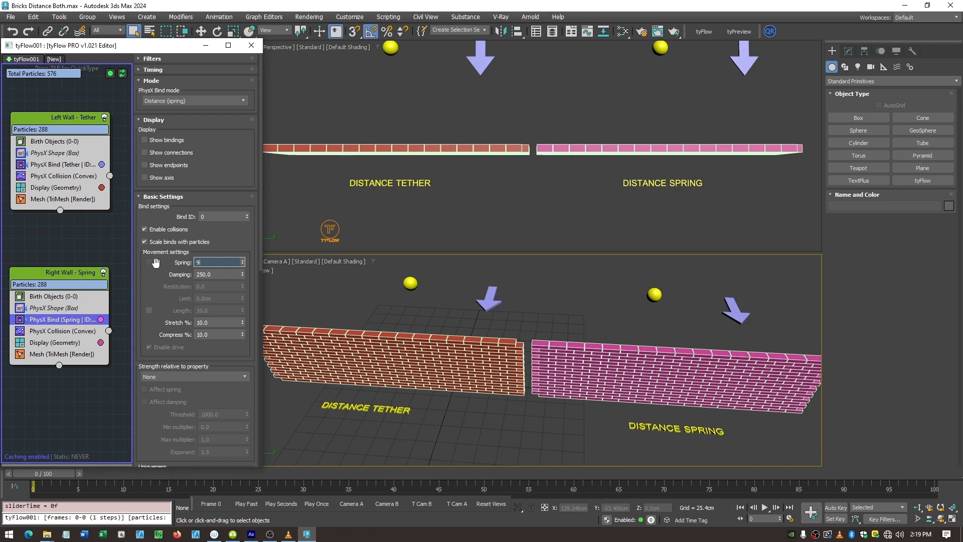
pyautogui.write('9000')
pyautogui.press('Return')
pyautogui.click(764, 505)
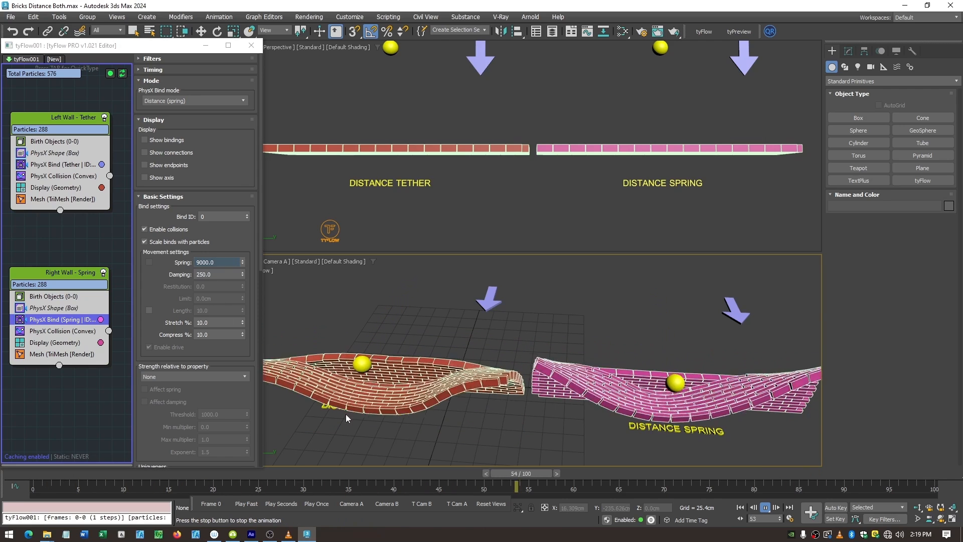
pyautogui.press('/')
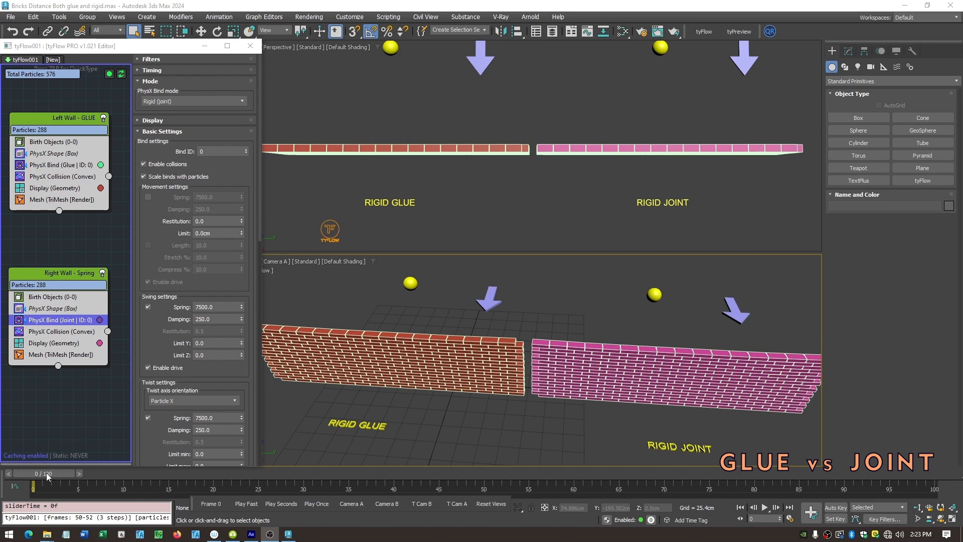
# - Scrub the Rigid Glue versus Rigid Joint simulation to frame 46 and review the Right Wall's available PhysX Bind modes
pyautogui.moveTo(47, 475); pyautogui.dragTo(463, 490)
pyautogui.press('q')
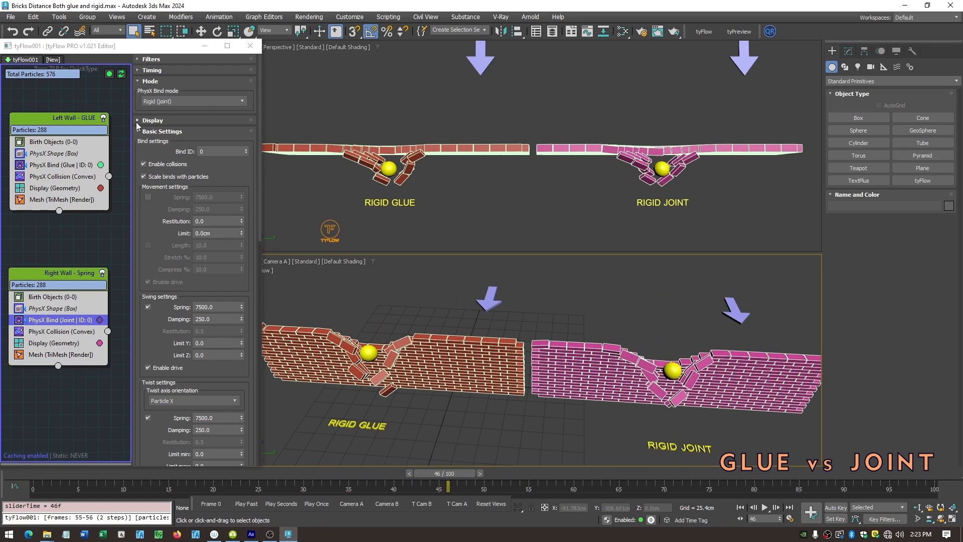
pyautogui.click(242, 101)
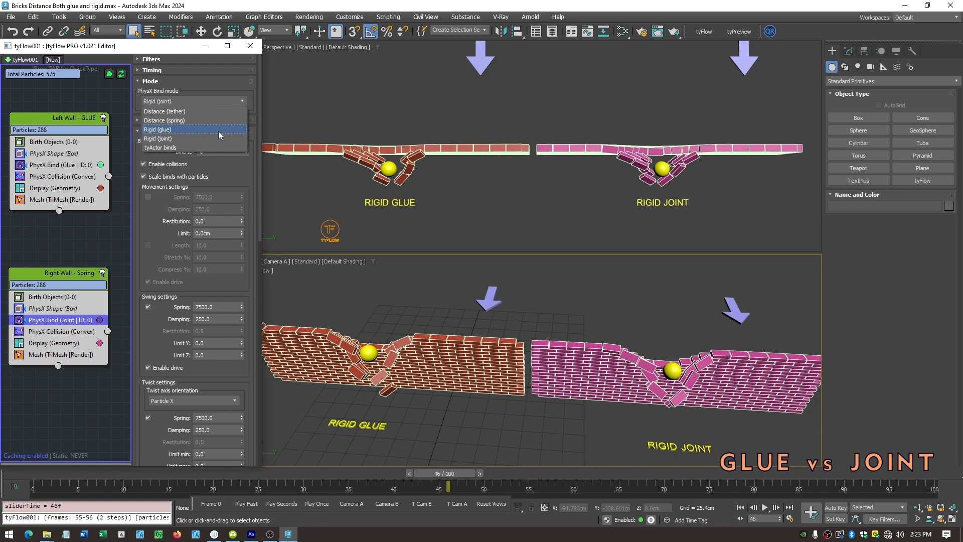
pyautogui.click(168, 47)
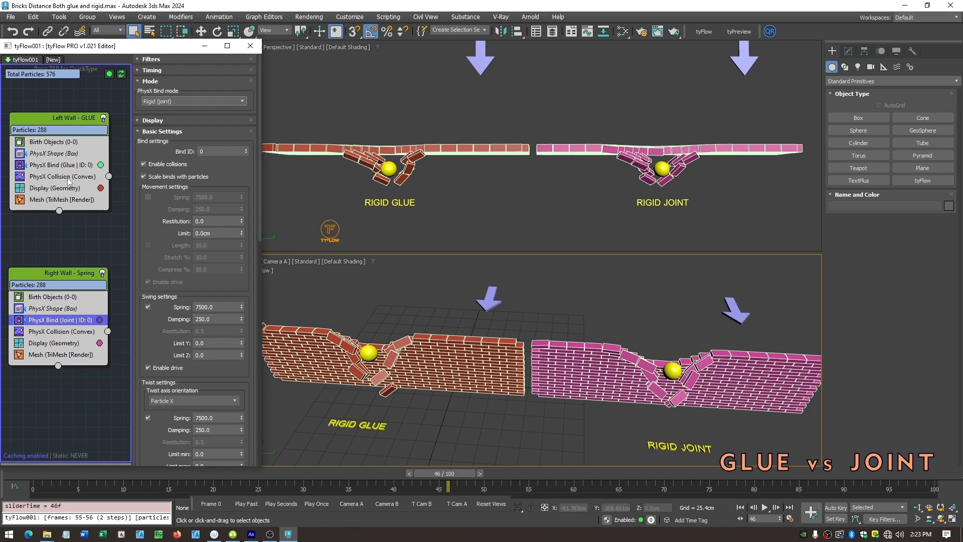
# - Compare the Left Wall's glue bind settings with the Right Wall's joint bind settings
pyautogui.click(58, 165)
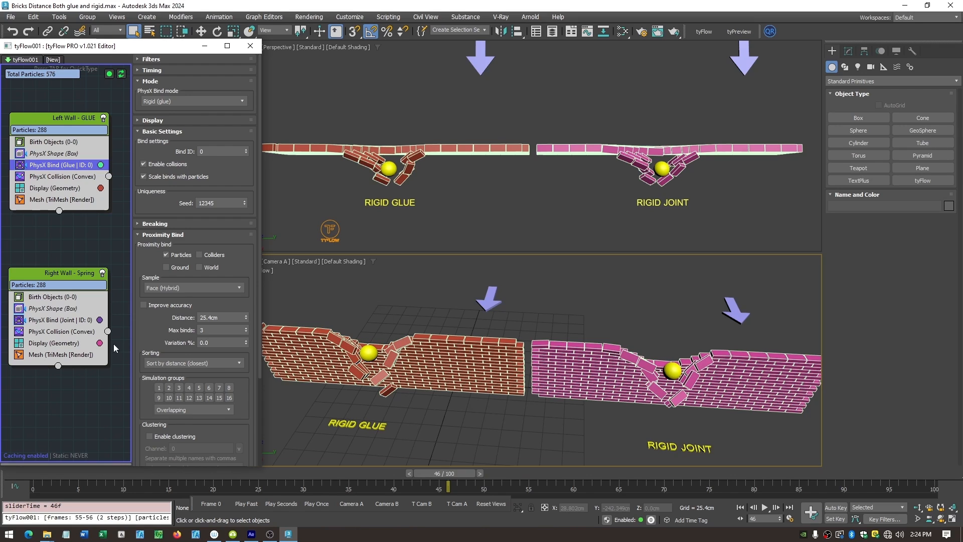
pyautogui.click(53, 322)
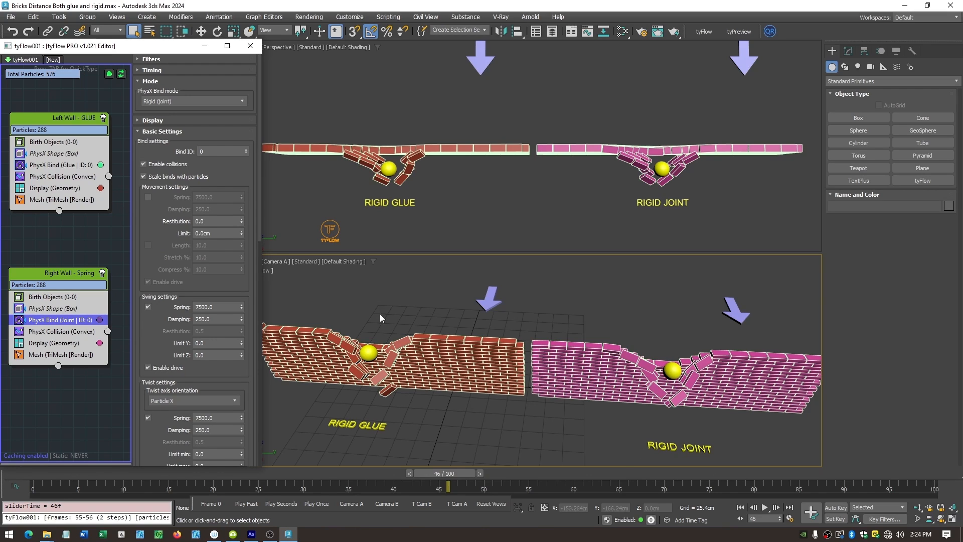
pyautogui.moveTo(260, 226); pyautogui.dragTo(263, 259)
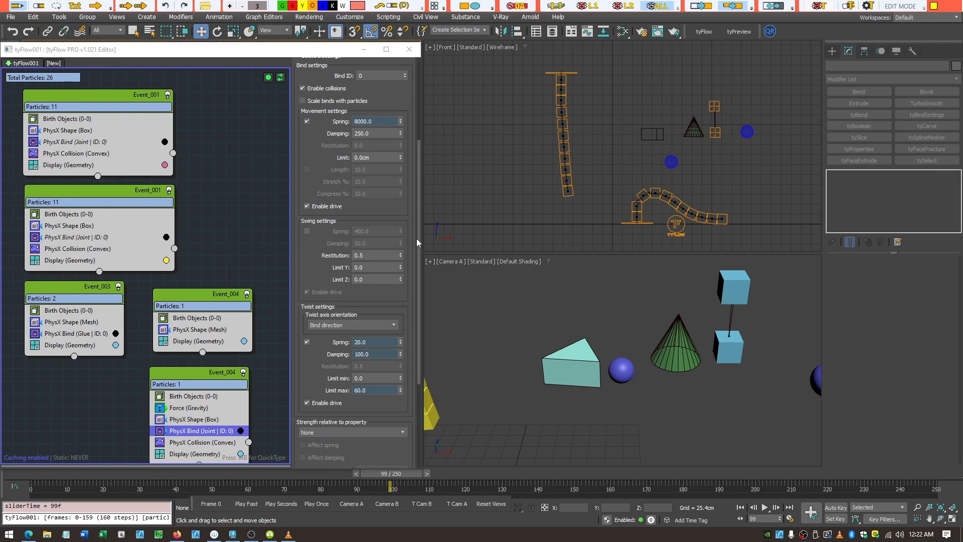
# - Review the gravity-driven Event_004's joint bind settings and sketch temporary annotation strokes around the hanging cube to illustrate its twist range
pyautogui.moveTo(416, 238); pyautogui.dragTo(419, 155)
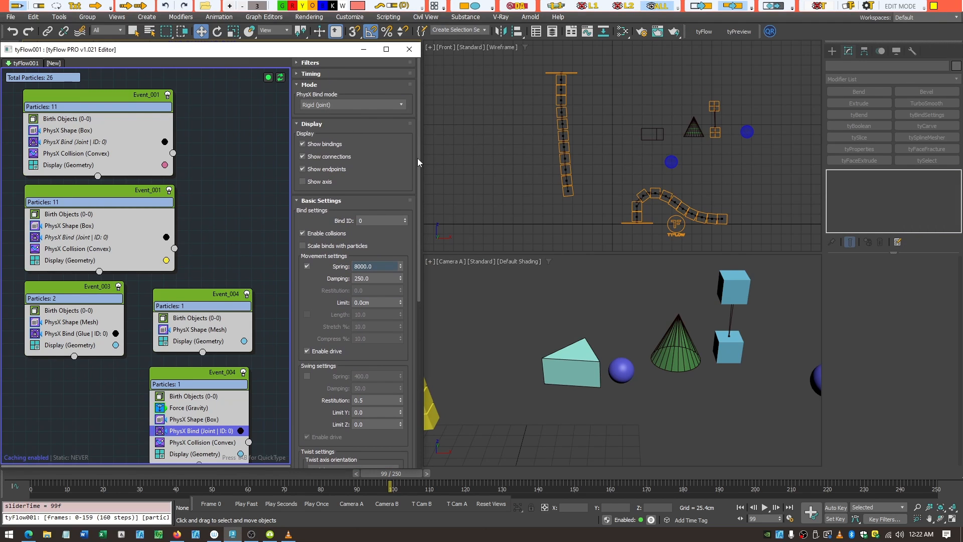
pyautogui.moveTo(418, 158); pyautogui.dragTo(430, 269)
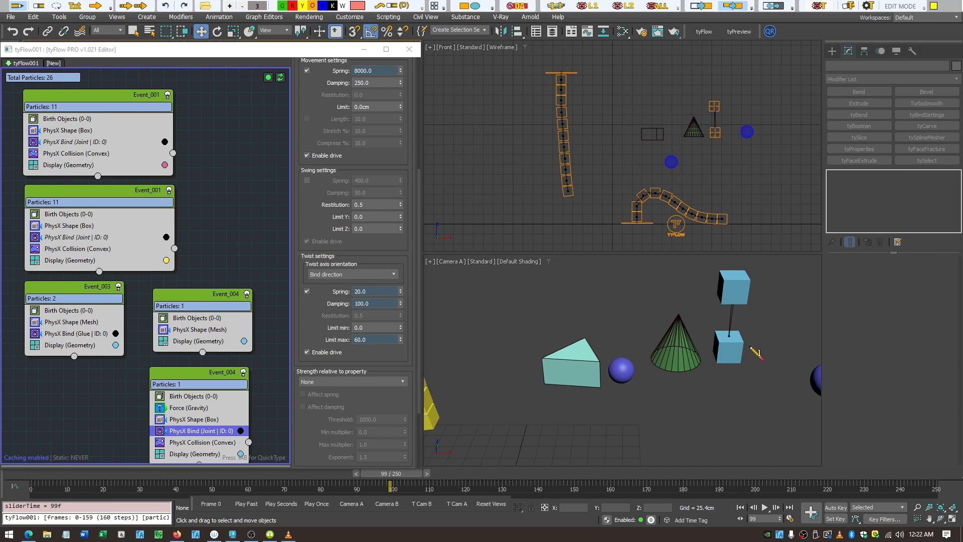
pyautogui.moveTo(749, 345)
pyautogui.mouseDown()
pyautogui.moveTo(756, 369)
pyautogui.moveTo(732, 376)
pyautogui.mouseUp()
pyautogui.moveTo(706, 384)
pyautogui.mouseDown()
pyautogui.moveTo(728, 400)
pyautogui.moveTo(752, 383)
pyautogui.moveTo(751, 393)
pyautogui.mouseUp()
pyautogui.moveTo(707, 384)
pyautogui.mouseDown()
pyautogui.moveTo(704, 394)
pyautogui.moveTo(712, 388)
pyautogui.mouseUp()
# - Scrub the joint simulation through frame 145 to frame 163 and clear the annotation strokes
pyautogui.moveTo(406, 477); pyautogui.dragTo(567, 503)
pyautogui.press('w')
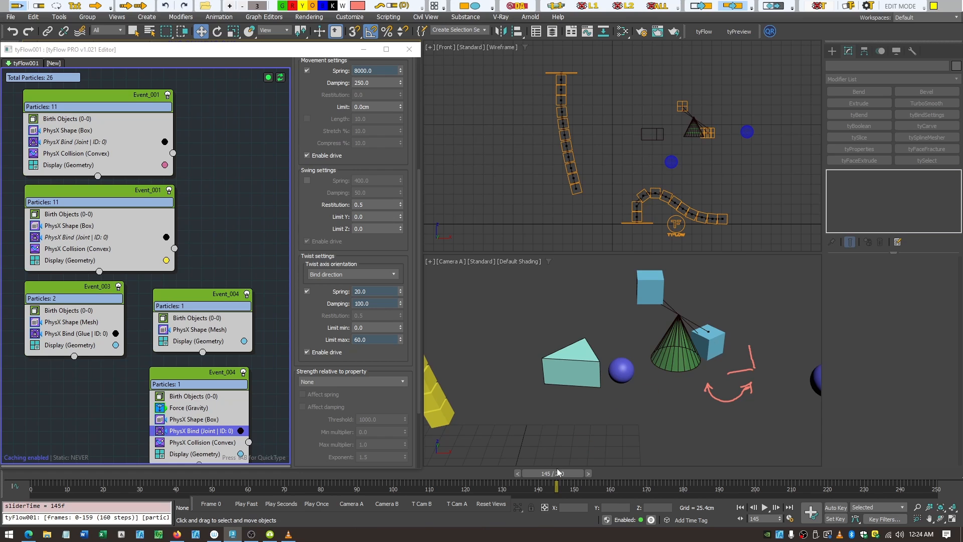
pyautogui.moveTo(570, 473); pyautogui.dragTo(633, 470)
pyautogui.press('w')
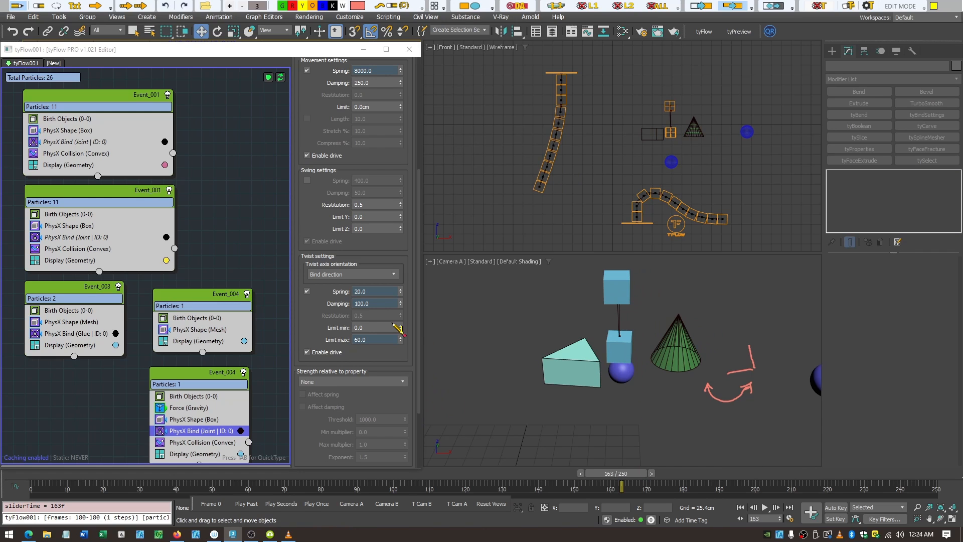
pyautogui.click(656, 8)
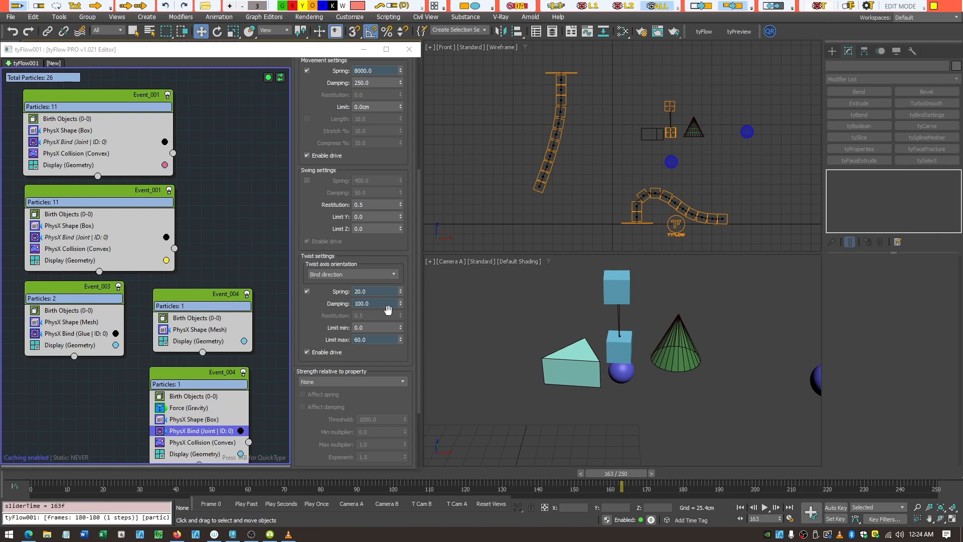
# - Set the joint bind's twist Damping to 5 and scrub the simulation to frame 167
pyautogui.moveTo(384, 304); pyautogui.dragTo(335, 304)
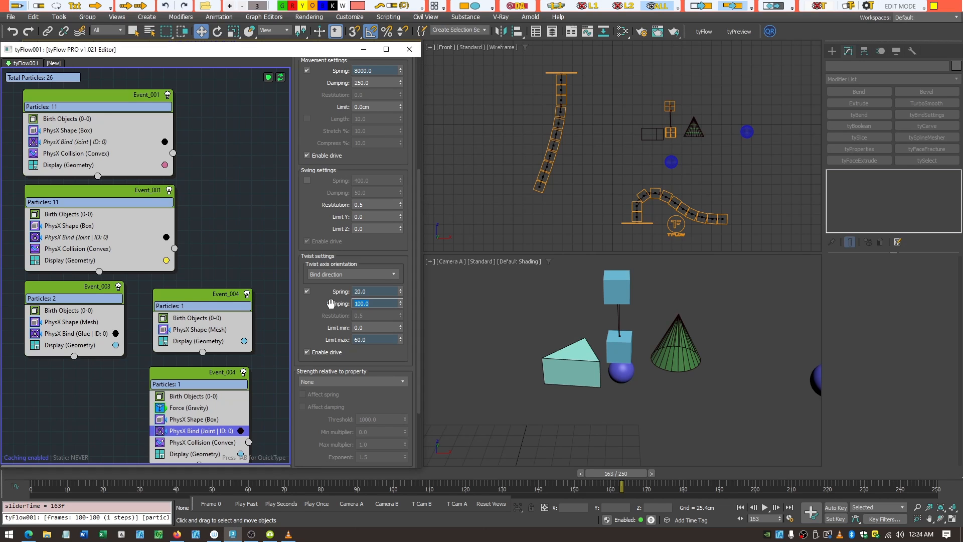
pyautogui.write('5')
pyautogui.press('Return')
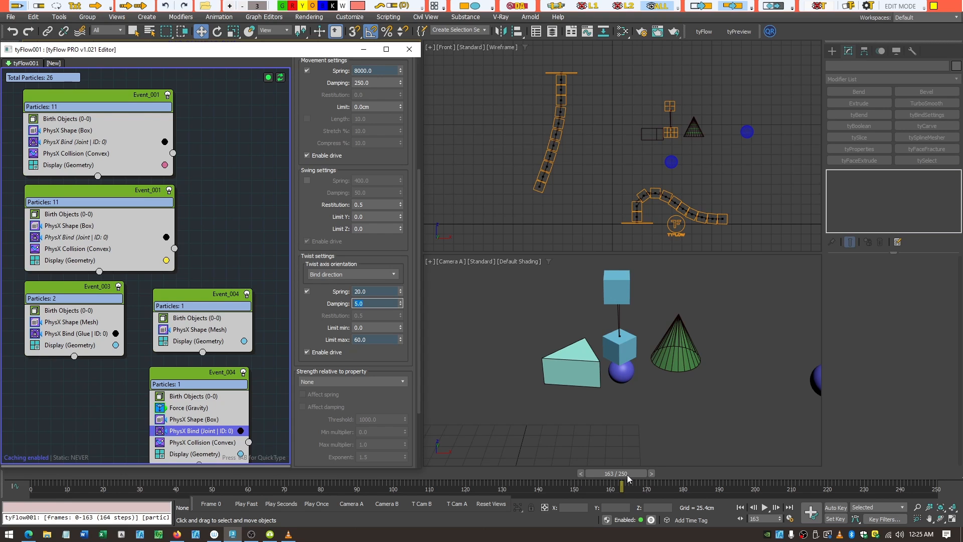
pyautogui.moveTo(627, 475)
pyautogui.mouseDown()
pyautogui.moveTo(583, 471)
pyautogui.moveTo(606, 474)
pyautogui.moveTo(593, 479)
pyautogui.moveTo(537, 463)
pyautogui.moveTo(681, 498)
pyautogui.moveTo(529, 462)
pyautogui.moveTo(642, 480)
pyautogui.mouseUp()
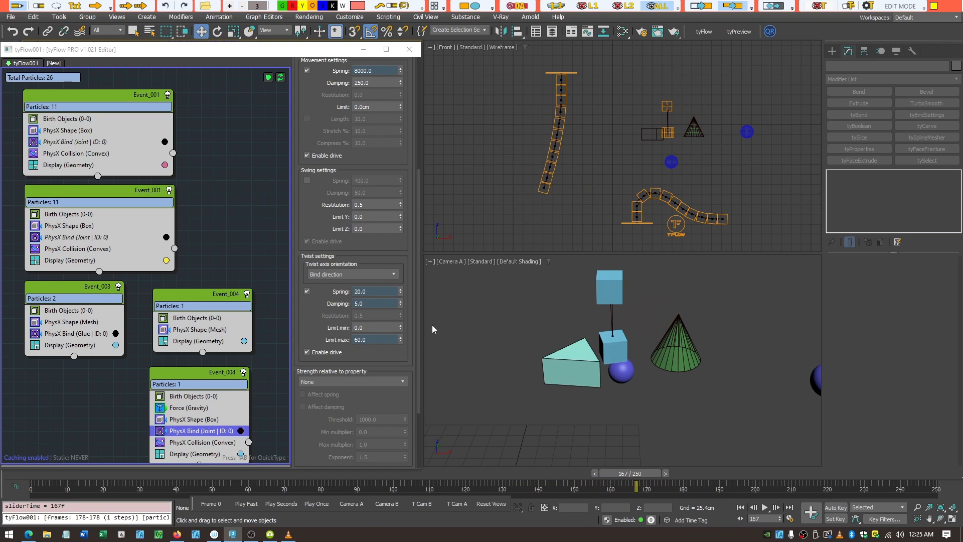
# - Set the joint bind's twist Damping to 50 and scrub the simulation back to frame 127
pyautogui.click(375, 304)
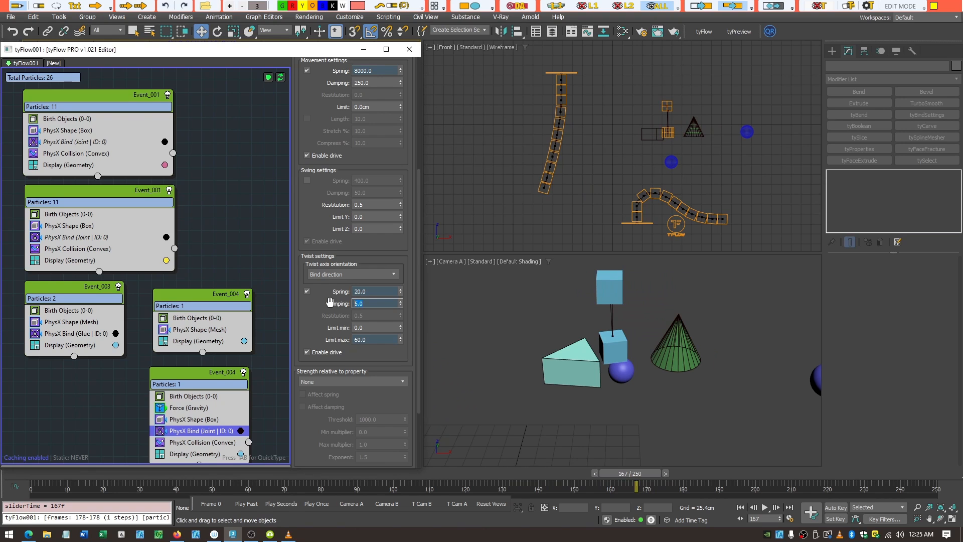
pyautogui.press('Return')
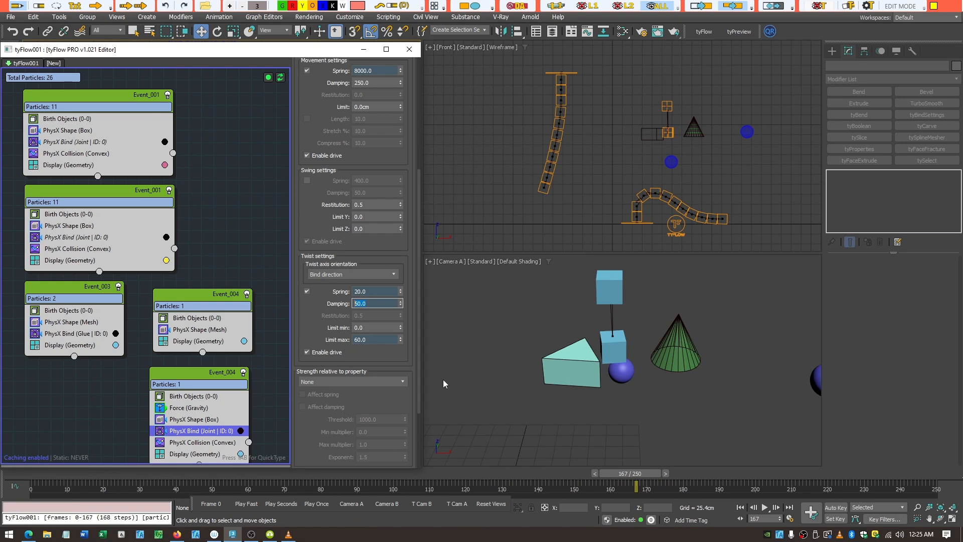
pyautogui.moveTo(638, 476); pyautogui.dragTo(496, 453)
# - Set the joint bind's twist Spring to 500 and scrub the simulation to frame 133
pyautogui.click(386, 291)
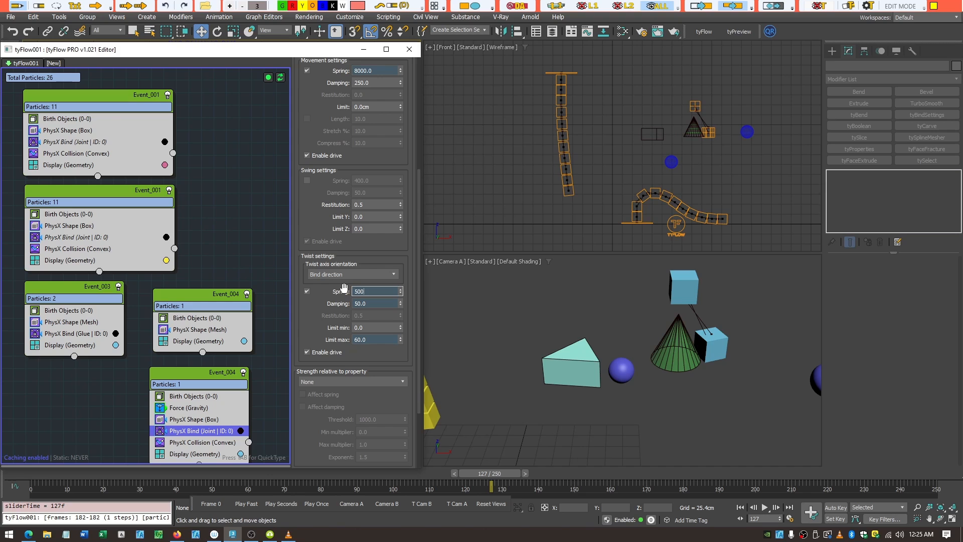
pyautogui.write('500')
pyautogui.press('Return')
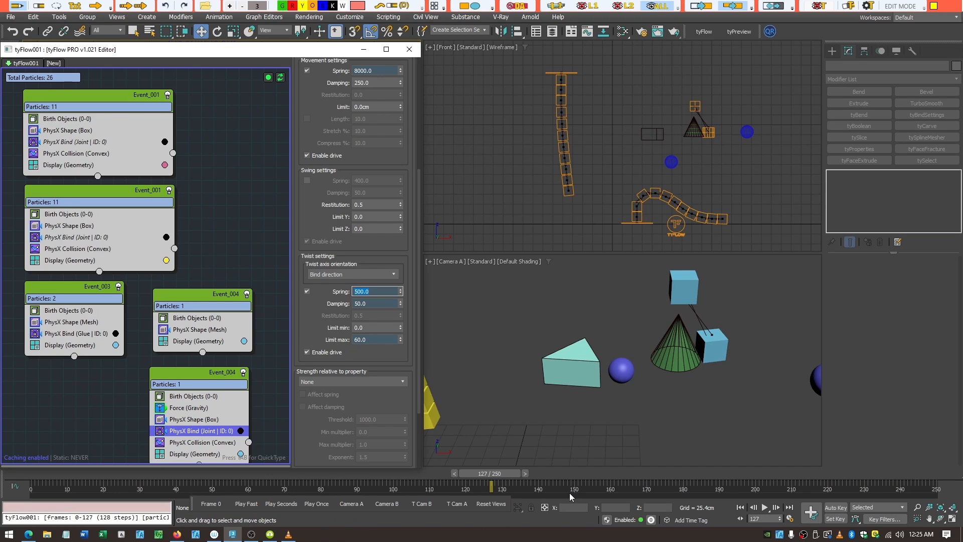
pyautogui.moveTo(500, 479)
pyautogui.mouseDown()
pyautogui.moveTo(670, 504)
pyautogui.moveTo(513, 487)
pyautogui.mouseUp()
pyautogui.press('w')
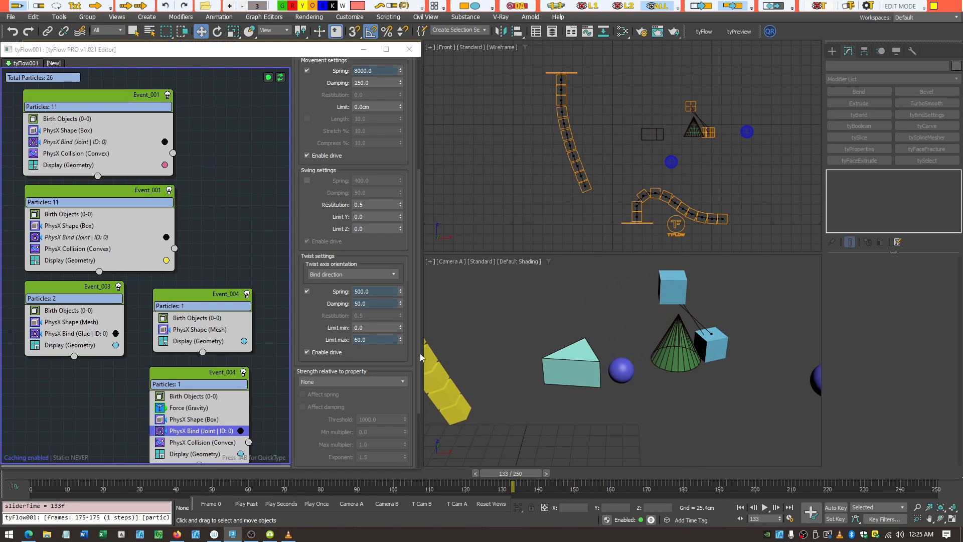
# - Set the joint bind's twist Spring to 8000 and scrub the cube's collision with the cone back and forth
pyautogui.doubleClick(386, 296)
pyautogui.write('800')
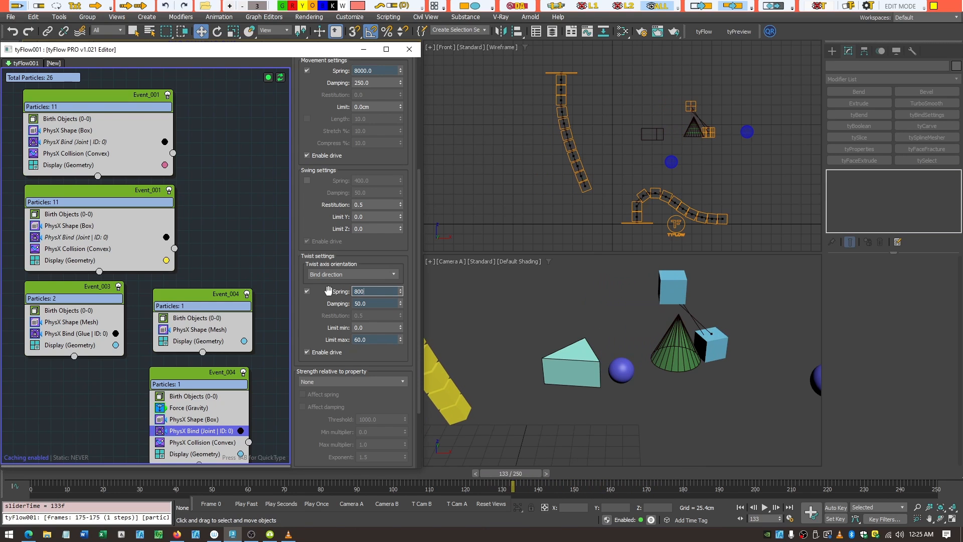
pyautogui.press('Return')
pyautogui.write('8000')
pyautogui.press('Return')
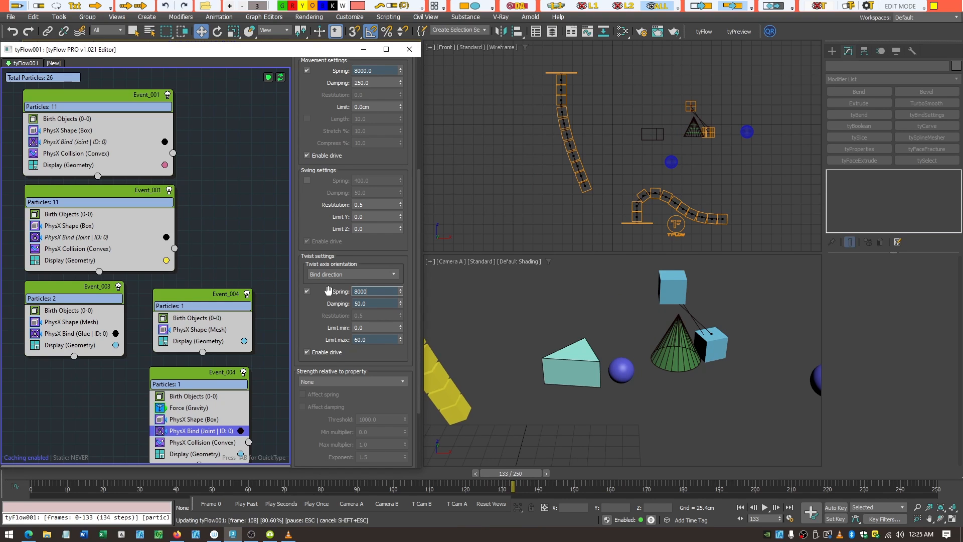
pyautogui.moveTo(538, 477); pyautogui.dragTo(624, 486)
pyautogui.press('w')
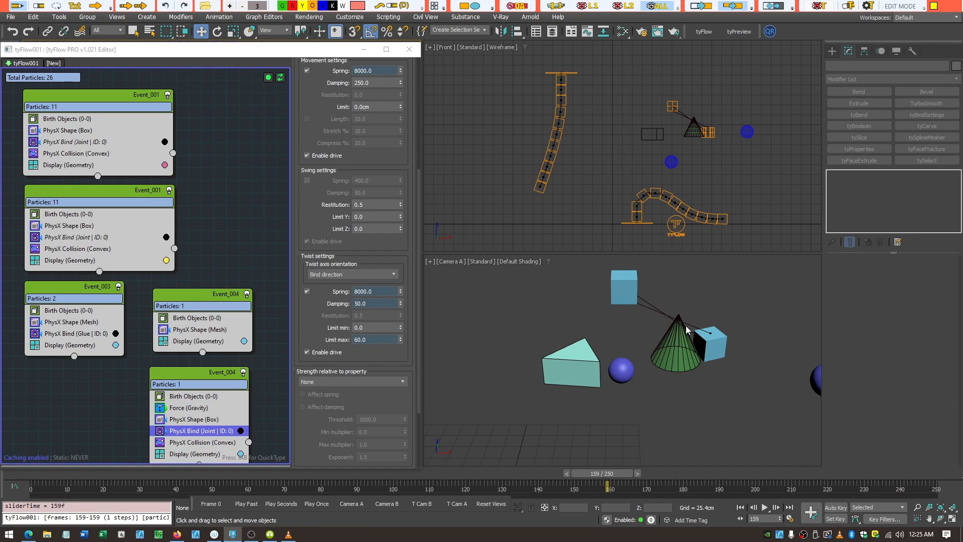
pyautogui.moveTo(623, 475); pyautogui.dragTo(570, 446)
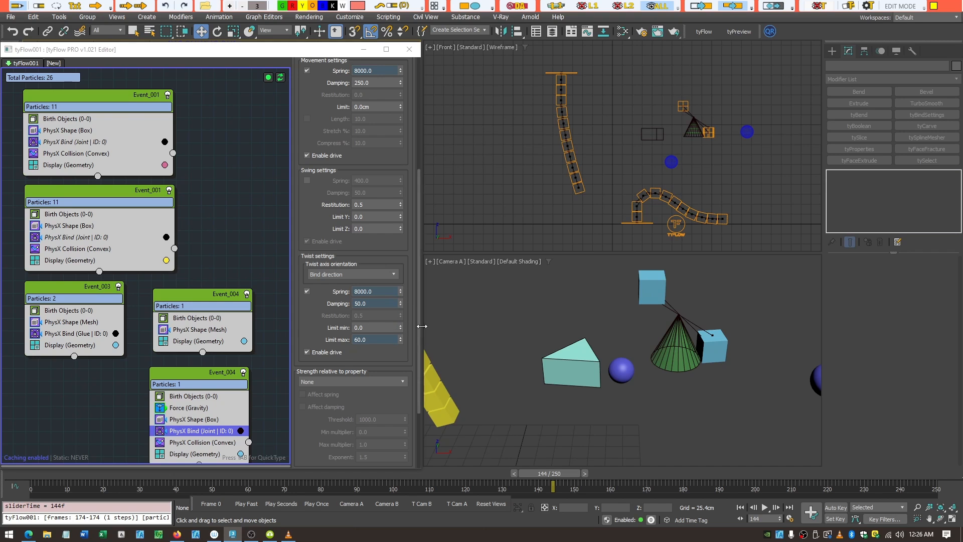
pyautogui.moveTo(554, 474); pyautogui.dragTo(698, 486)
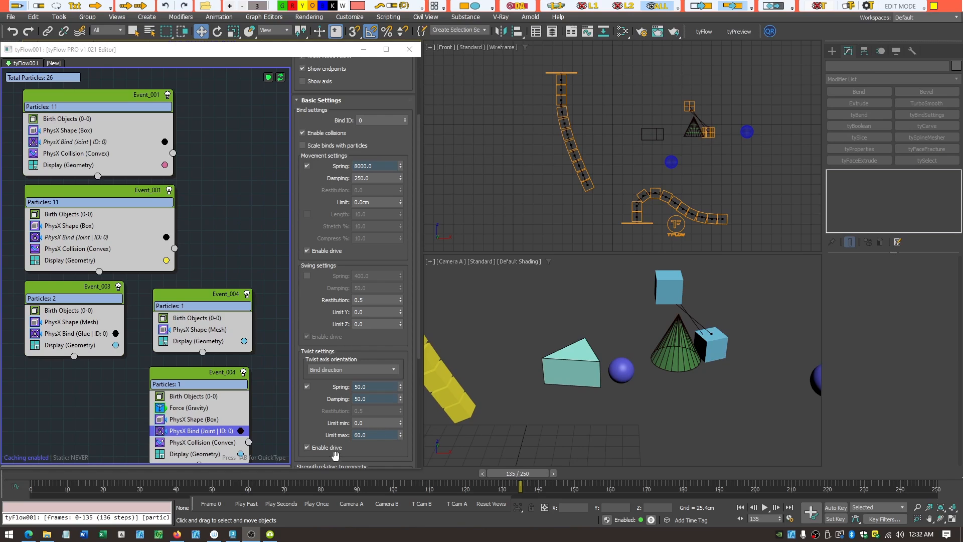
# - Set the joint bind's twist Limit max to 360 and scrub the simulation to frame 145
pyautogui.moveTo(378, 435); pyautogui.dragTo(339, 433)
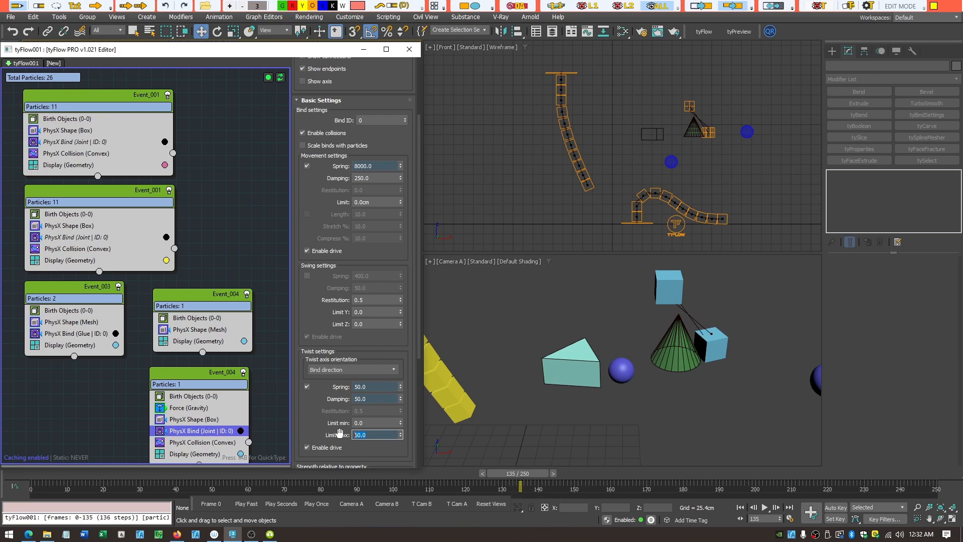
pyautogui.write('360')
pyautogui.press('Return')
pyautogui.moveTo(513, 472); pyautogui.dragTo(549, 463)
pyautogui.press('w')
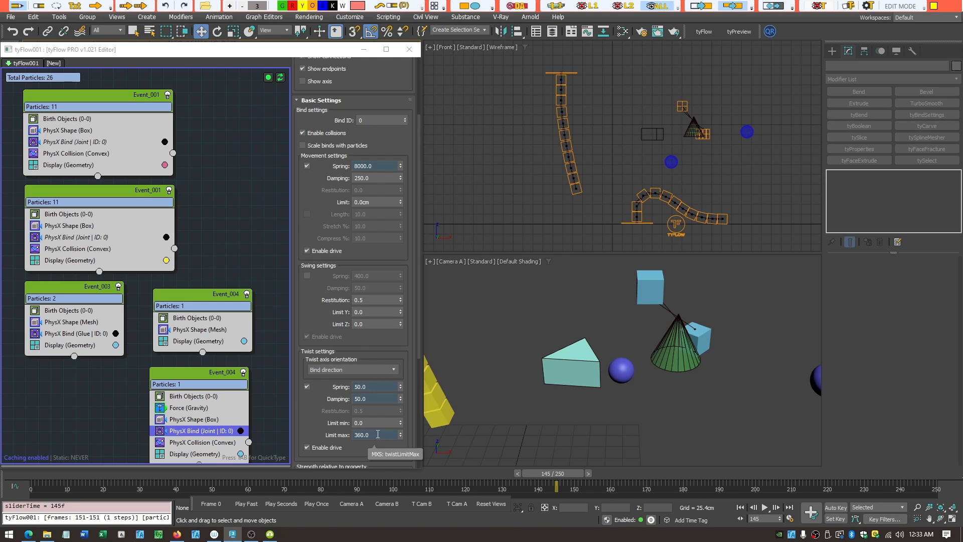
# - Set the joint bind's twist Limit max to 20 and scrub the simulation to frame 147
pyautogui.doubleClick(390, 435)
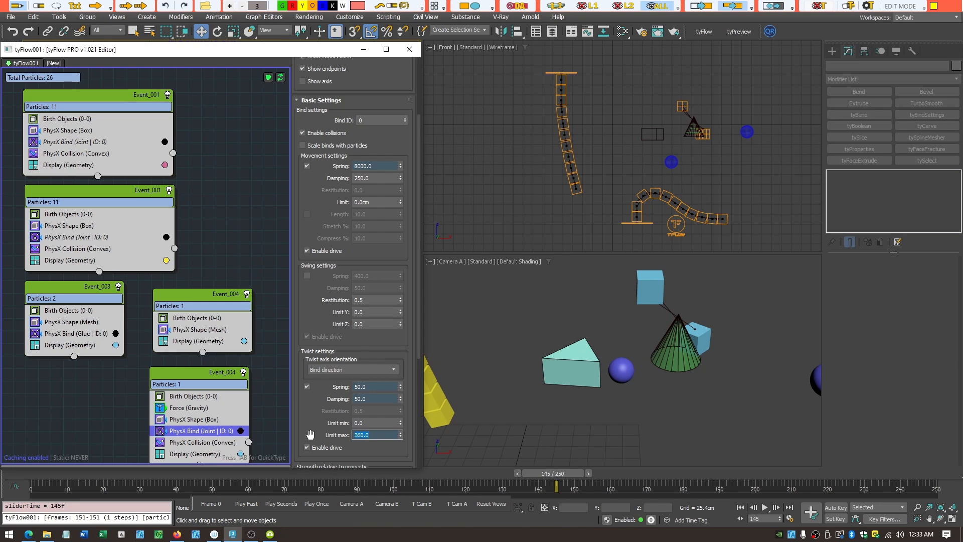
pyautogui.write('20')
pyautogui.press('Return')
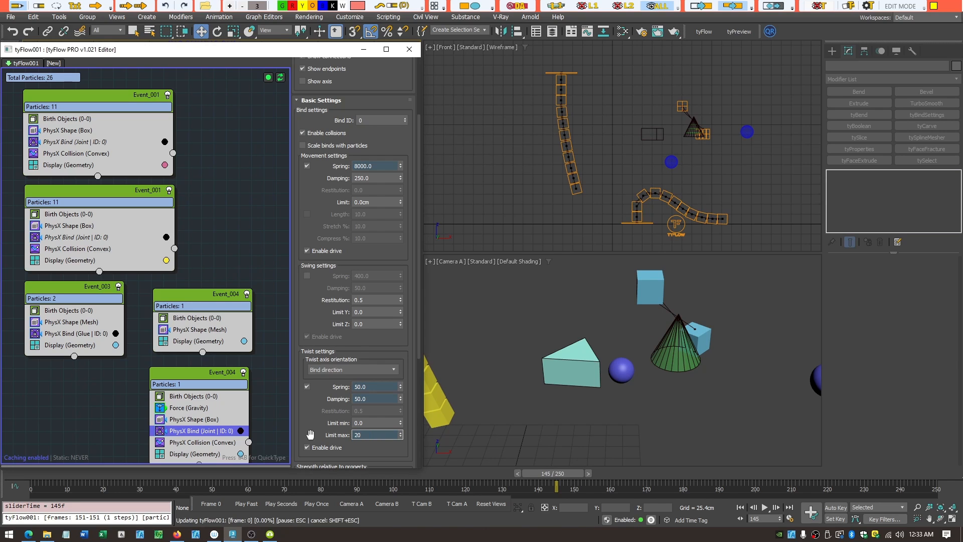
pyautogui.moveTo(556, 475)
pyautogui.mouseDown()
pyautogui.moveTo(538, 474)
pyautogui.moveTo(563, 482)
pyautogui.mouseUp()
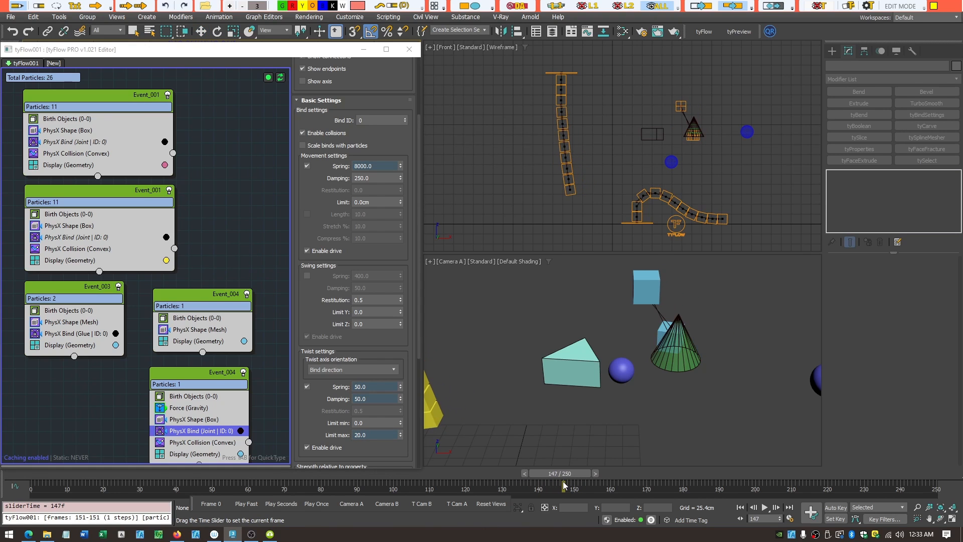
pyautogui.press('w')
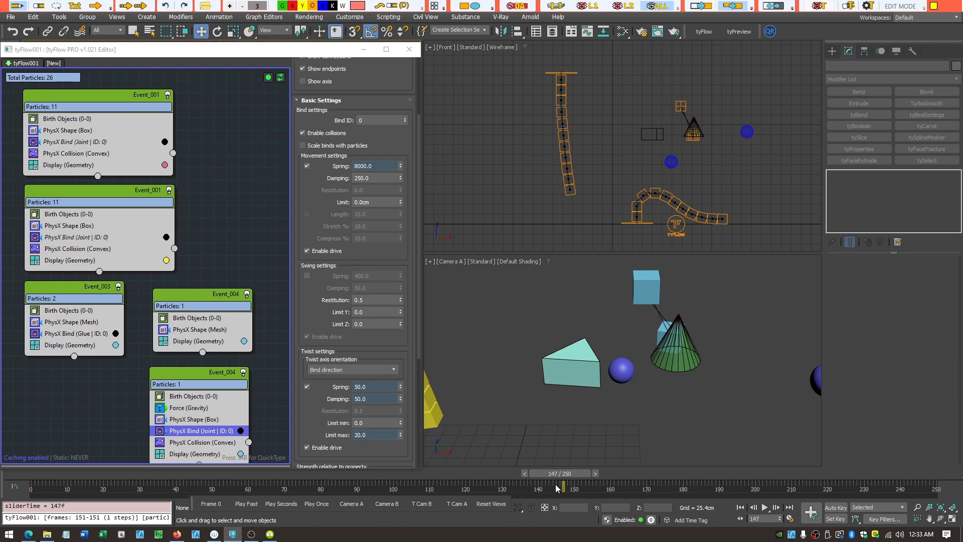
# - Set the joint bind's twist Limit max back to 360 and check the cube's swing around frame 147
pyautogui.doubleClick(376, 434)
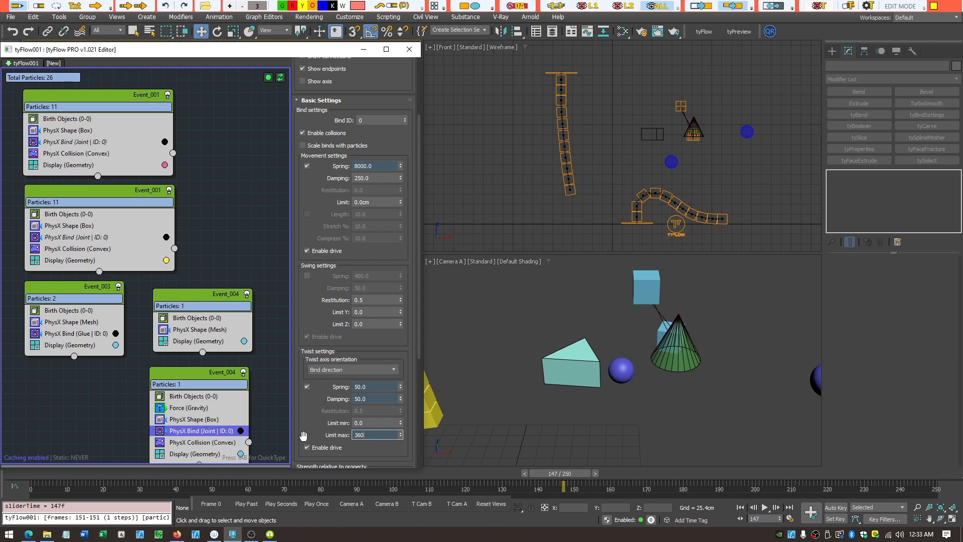
pyautogui.write('360')
pyautogui.press('Return')
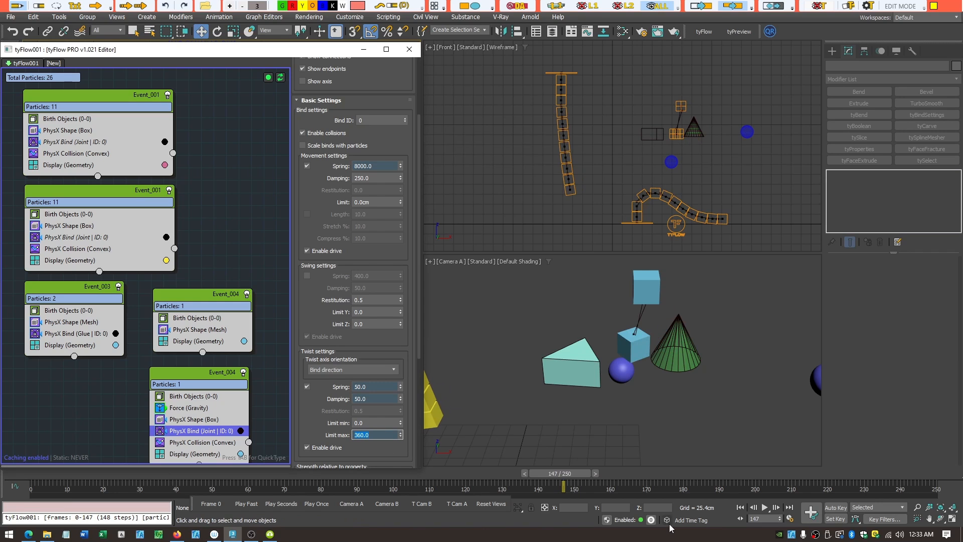
pyautogui.moveTo(584, 480)
pyautogui.mouseDown()
pyautogui.moveTo(568, 480)
pyautogui.moveTo(578, 481)
pyautogui.mouseUp()
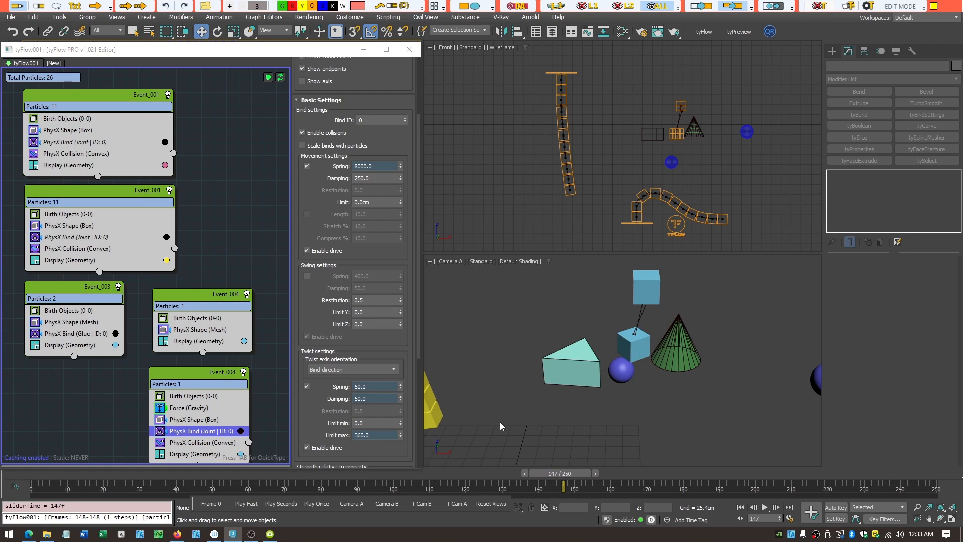
# - Review the joint bind's mode, display, movement and swing settings, and scrub the simulation backward
pyautogui.moveTo(418, 339); pyautogui.dragTo(419, 337)
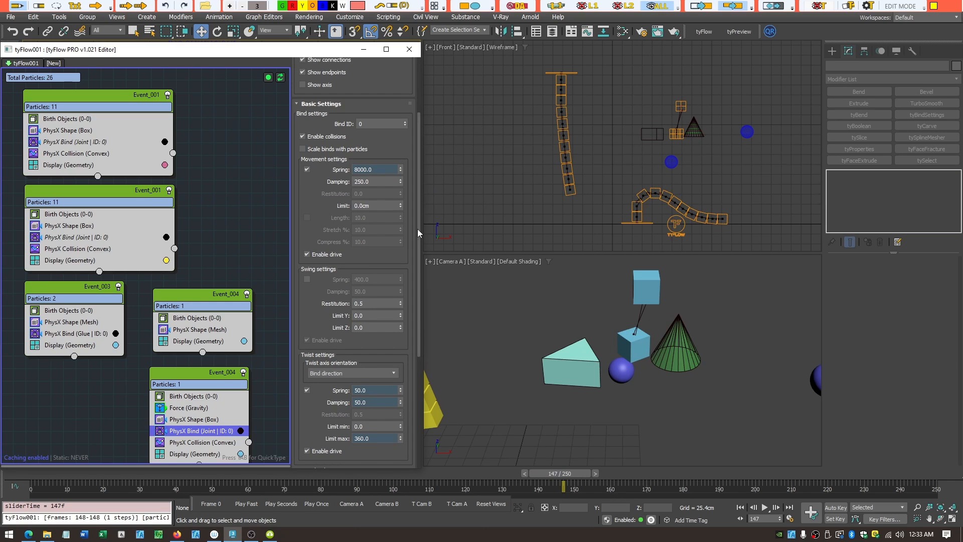
pyautogui.moveTo(417, 228); pyautogui.dragTo(428, 170)
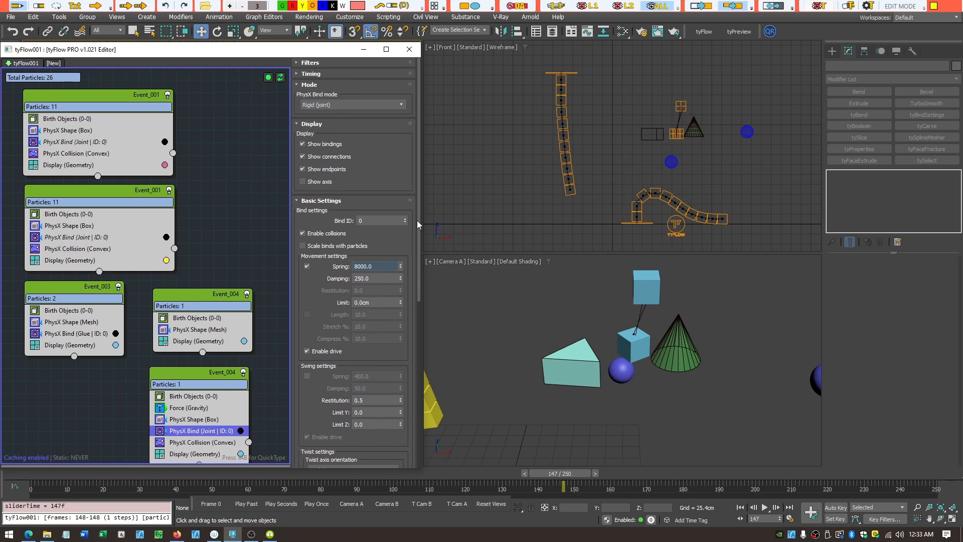
pyautogui.moveTo(416, 221); pyautogui.dragTo(417, 253)
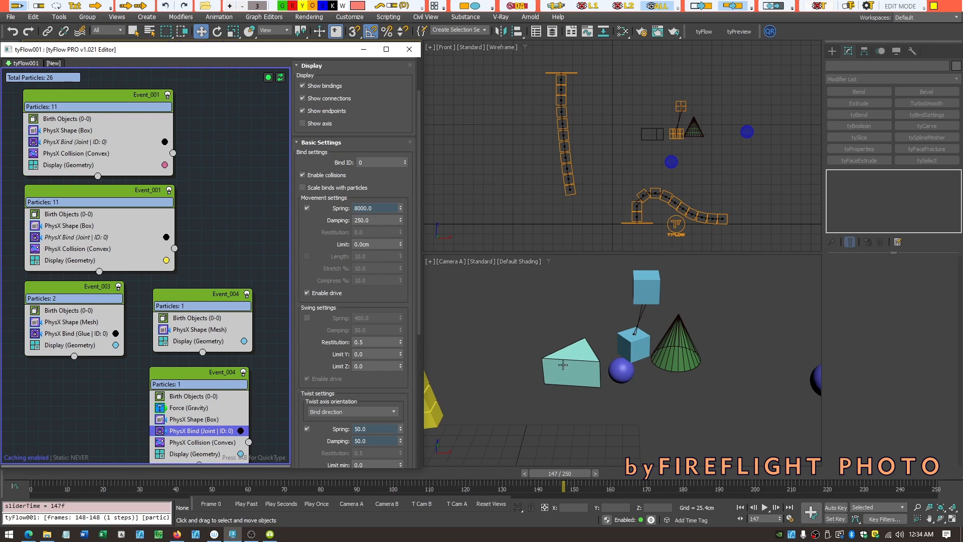
pyautogui.moveTo(581, 478); pyautogui.dragTo(311, 449)
pyautogui.press('w')
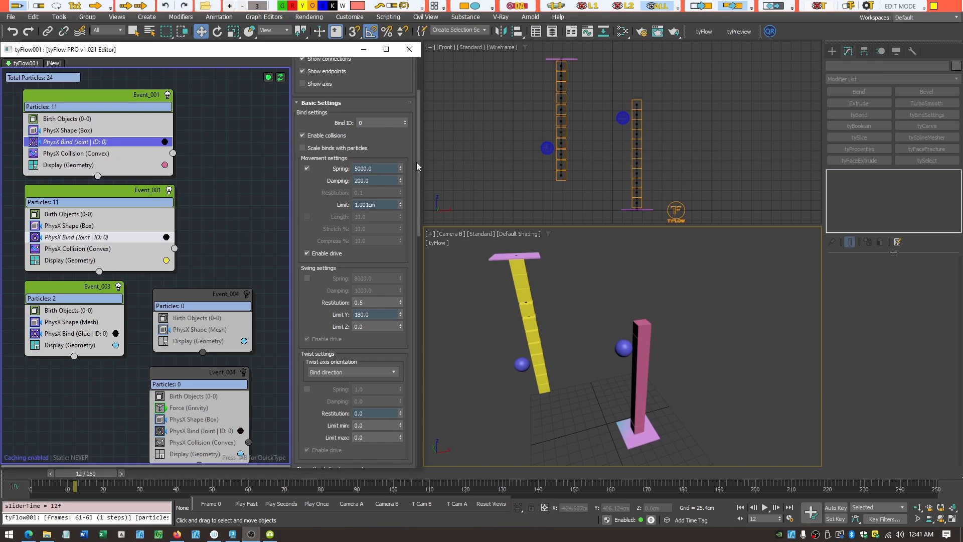
# - Scrub the simulation to frame 27 to examine how both columns move with the swing spring disabled
pyautogui.moveTo(417, 161); pyautogui.dragTo(420, 189)
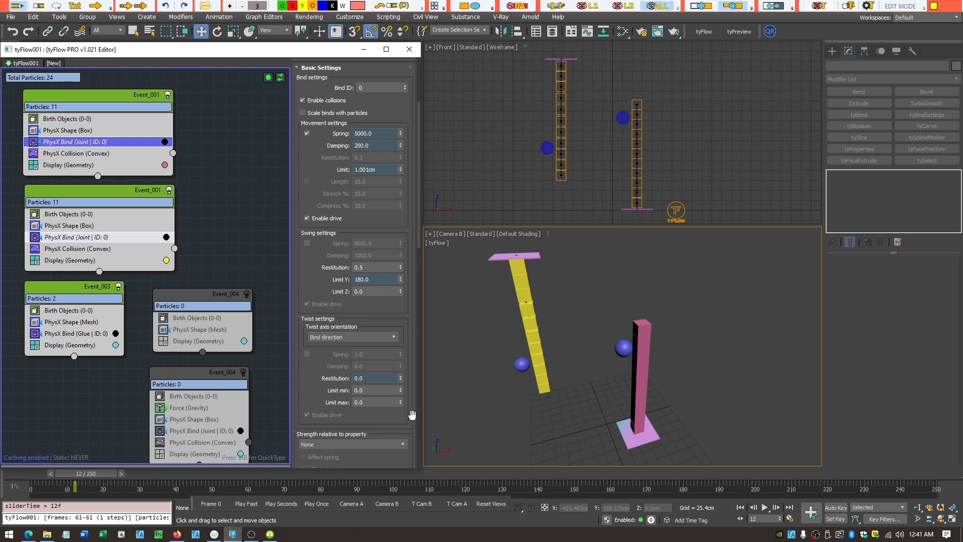
pyautogui.moveTo(69, 474); pyautogui.dragTo(160, 489)
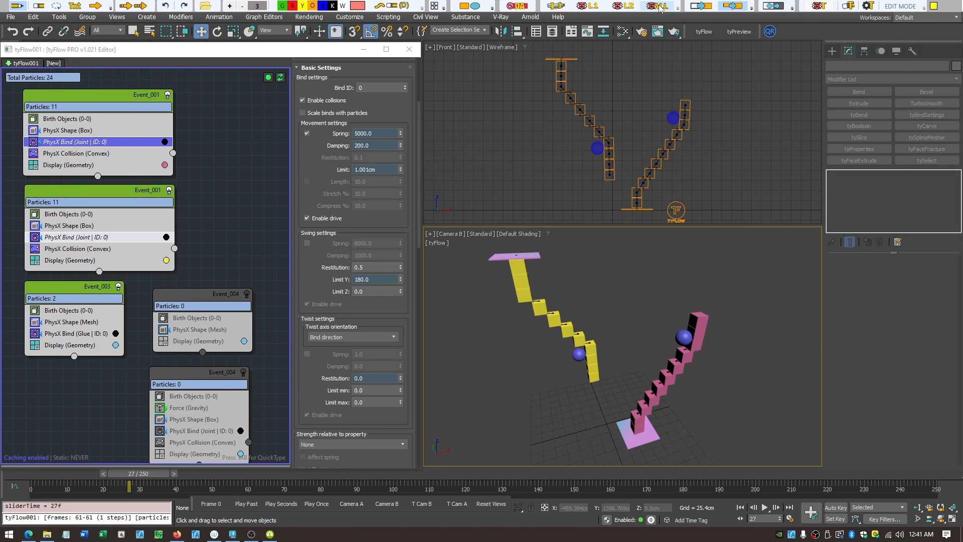
# - Draw arrows over the viewport marking the swing and sideways directions of both columns, and clear the annotations
pyautogui.moveTo(639, 310); pyautogui.dragTo(499, 372)
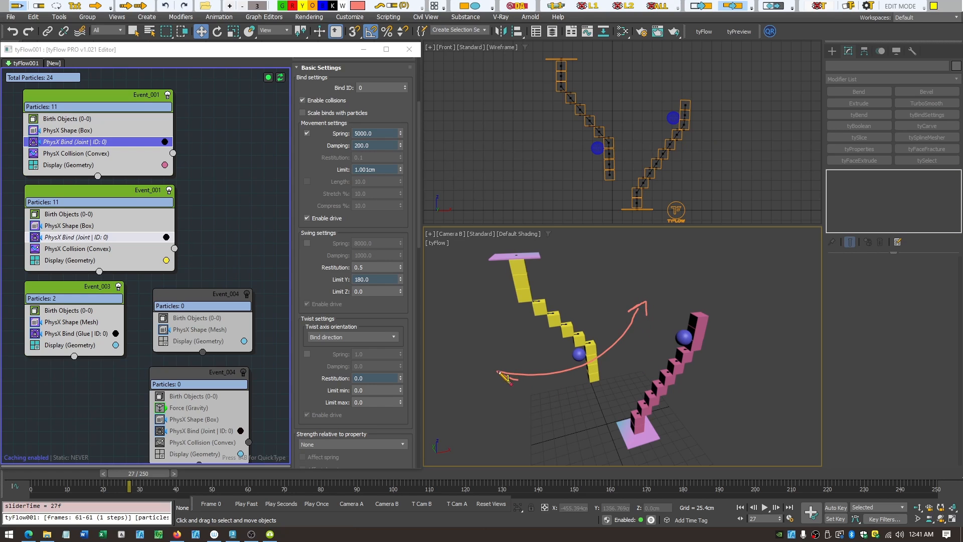
pyautogui.moveTo(592, 414); pyautogui.dragTo(742, 377)
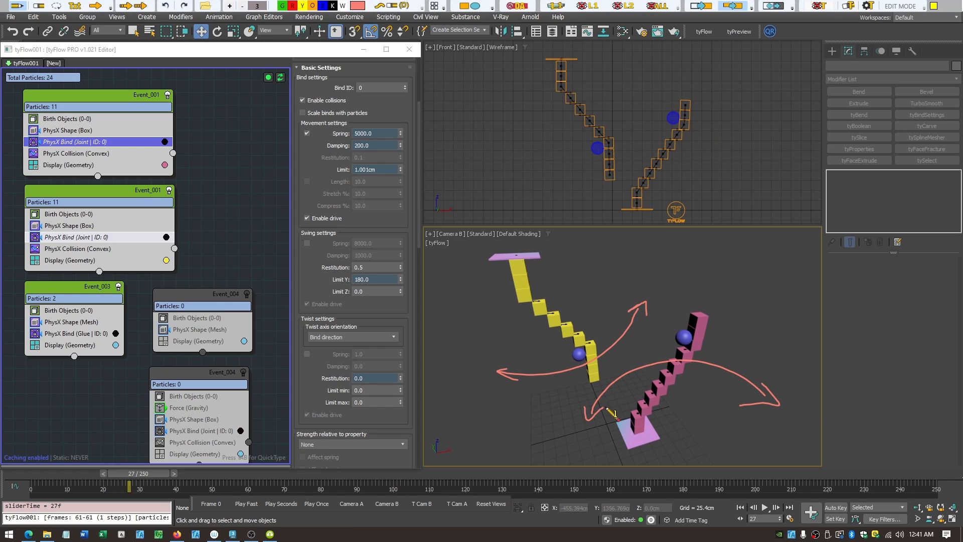
pyautogui.moveTo(562, 300); pyautogui.dragTo(644, 295)
pyautogui.moveTo(510, 322); pyautogui.dragTo(450, 326)
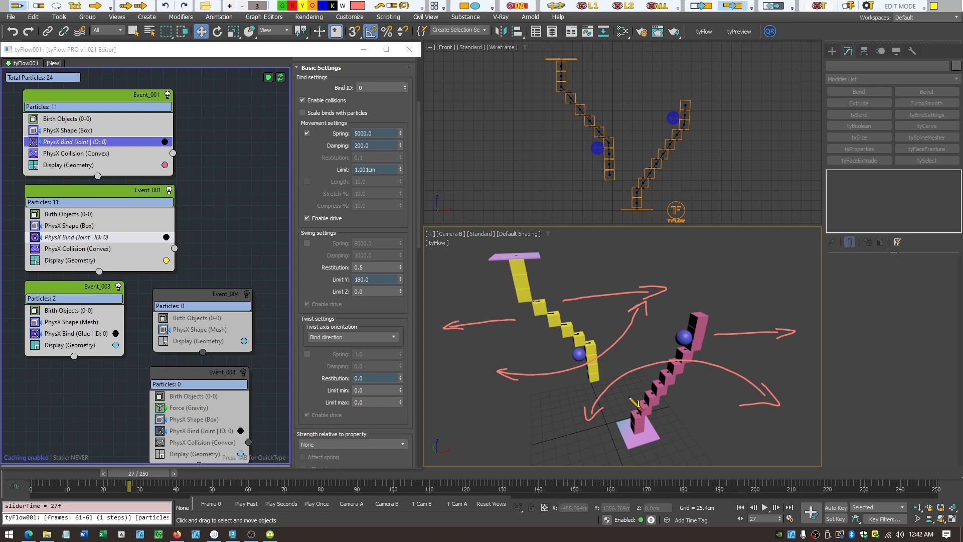
pyautogui.moveTo(603, 405); pyautogui.dragTo(508, 419)
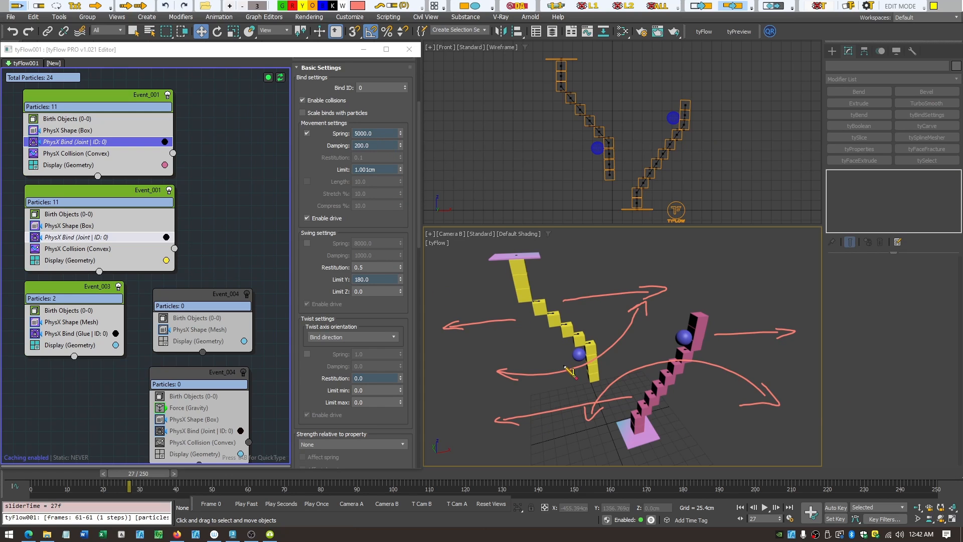
pyautogui.click(393, 6)
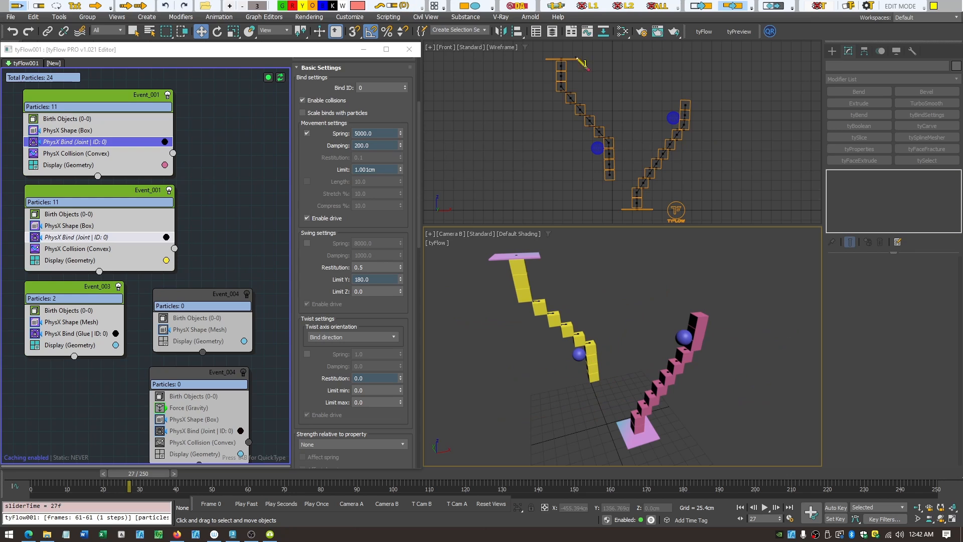
pyautogui.click(666, 8)
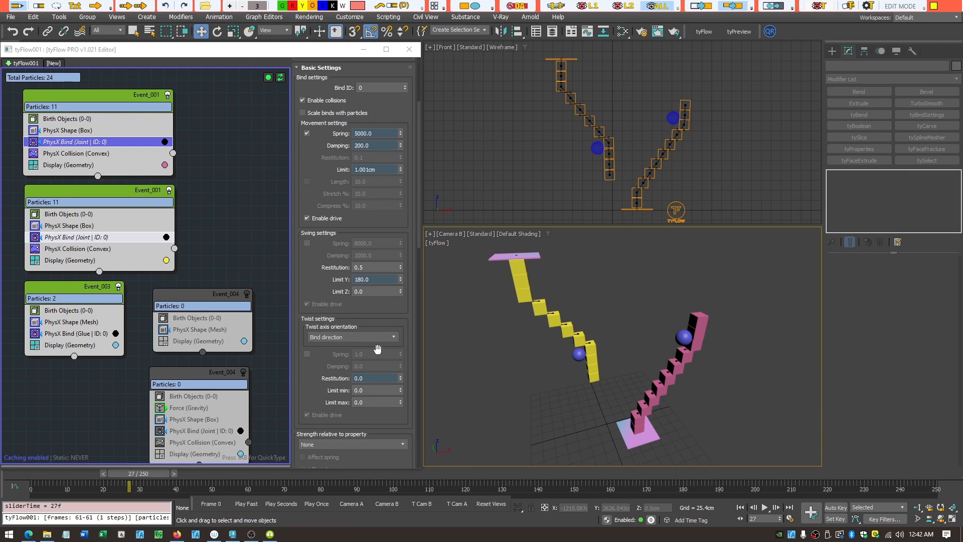
# - Enable the joint bind's swing spring, scrub the simulation to frame 88 and play it from there
pyautogui.click(307, 244)
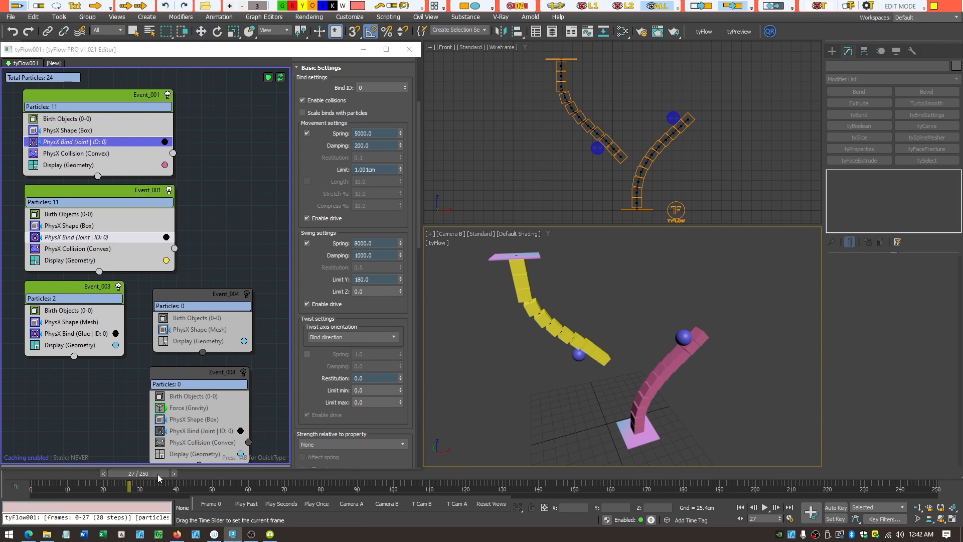
pyautogui.moveTo(158, 473); pyautogui.dragTo(373, 486)
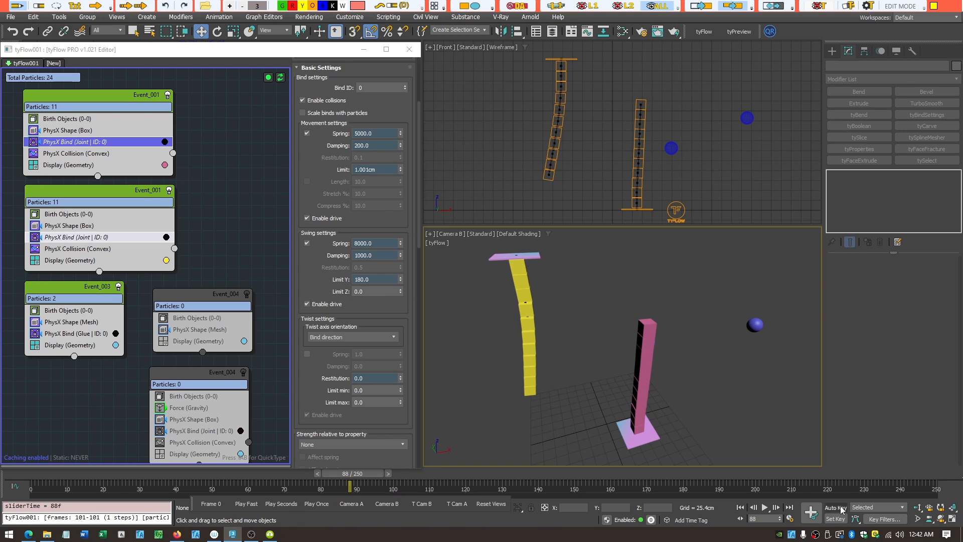
pyautogui.click(764, 507)
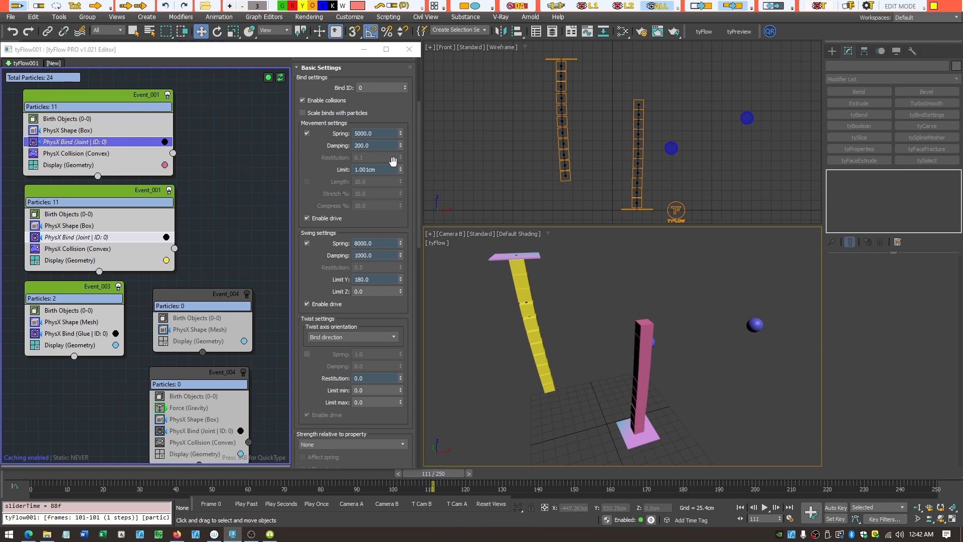
# - Set the joint bind's swing Damping to 100, scrub back to frame 23 and play the simulation
pyautogui.click(387, 256)
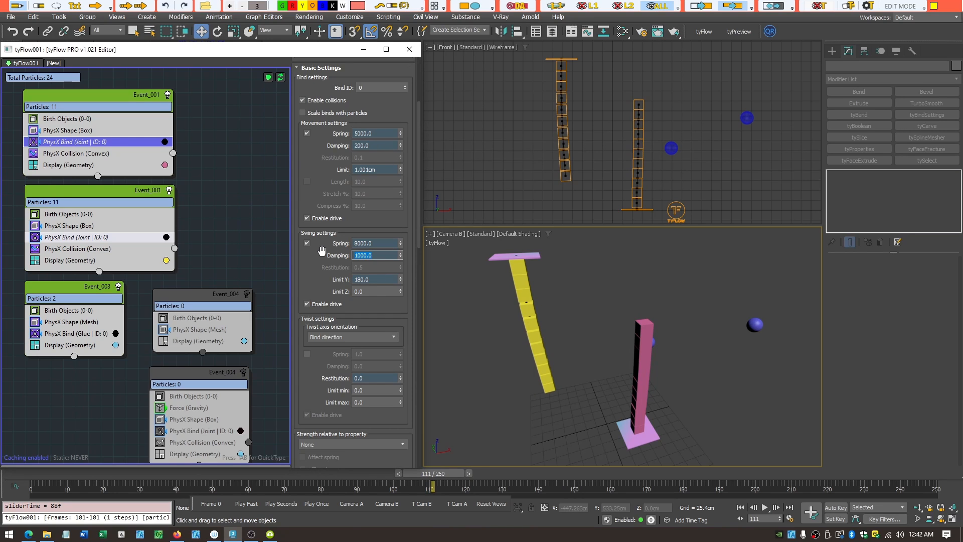
pyautogui.press('Return')
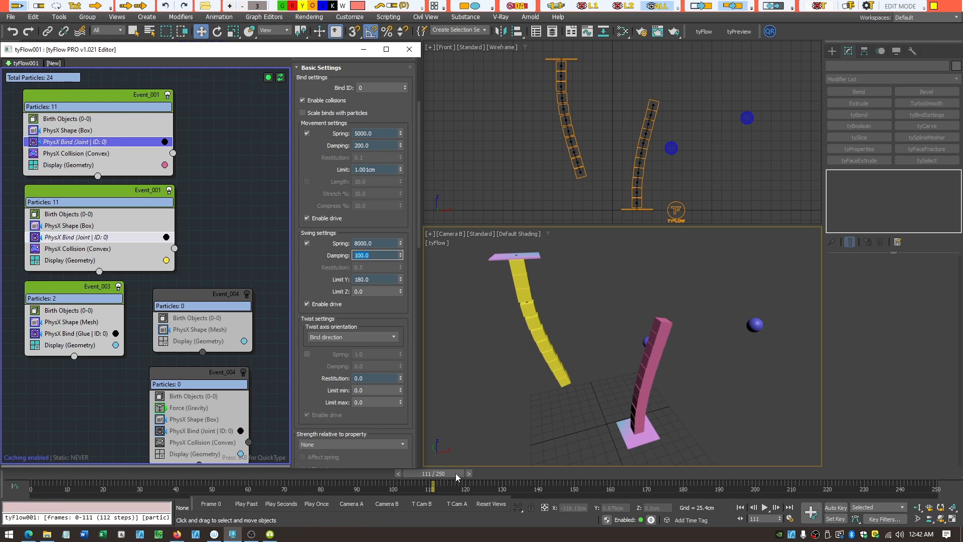
pyautogui.moveTo(455, 473); pyautogui.dragTo(184, 478)
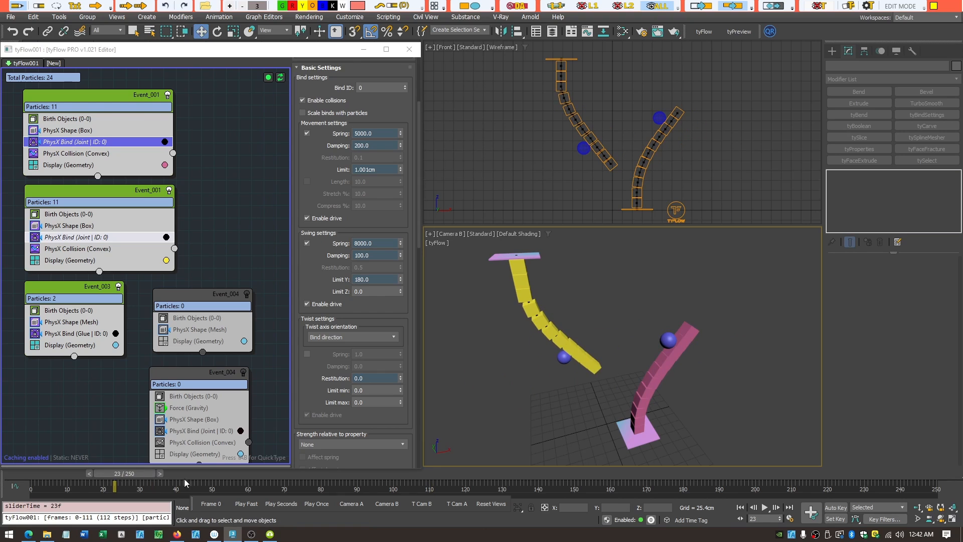
pyautogui.click(763, 507)
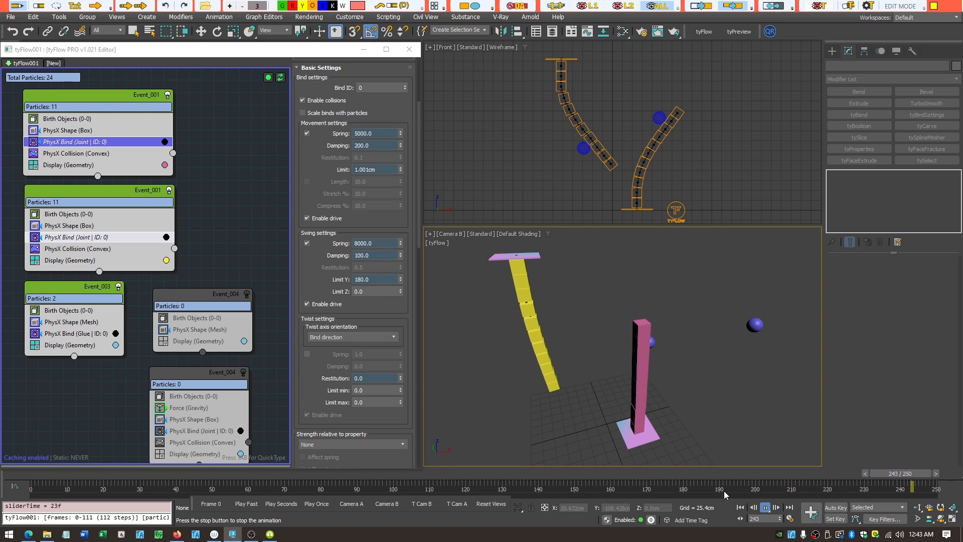
pyautogui.click(765, 507)
# - Return to frame 0, set the joint bind's swing Spring to 500 and play the simulation
pyautogui.moveTo(759, 476); pyautogui.dragTo(49, 444)
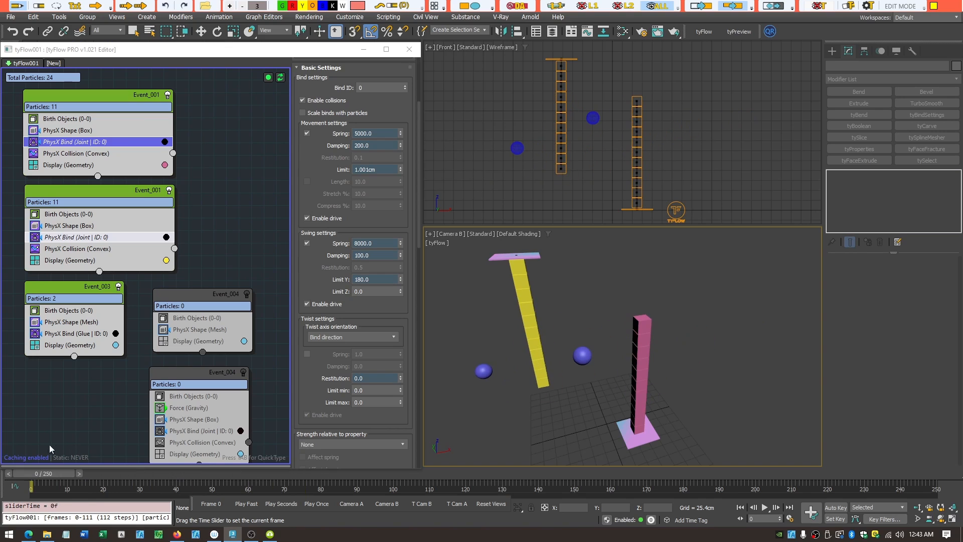
pyautogui.click(377, 245)
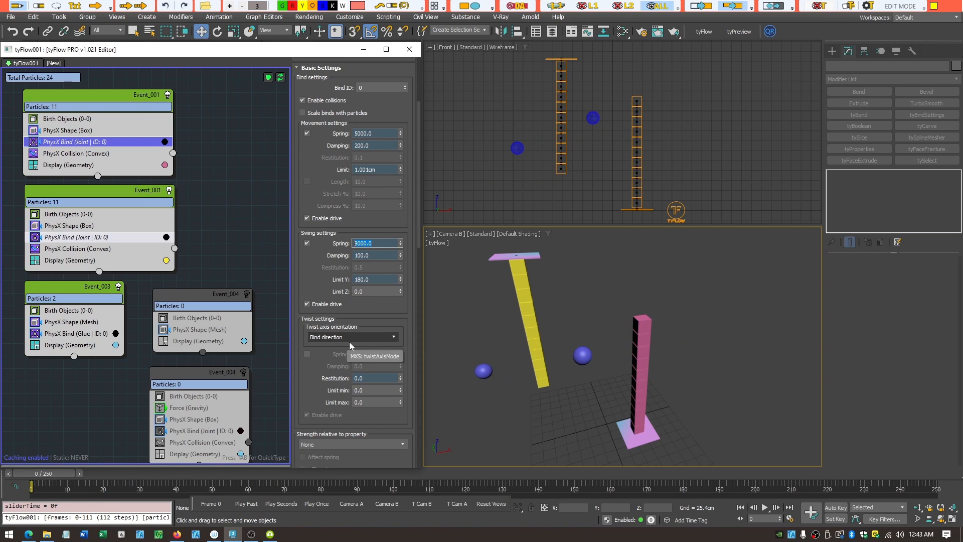
pyautogui.write('500')
pyautogui.press('Return')
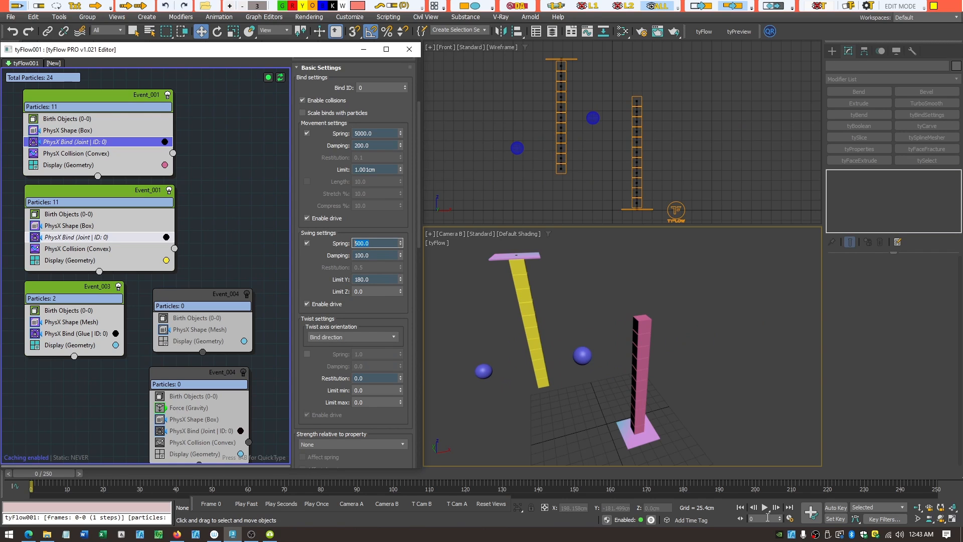
pyautogui.click(764, 507)
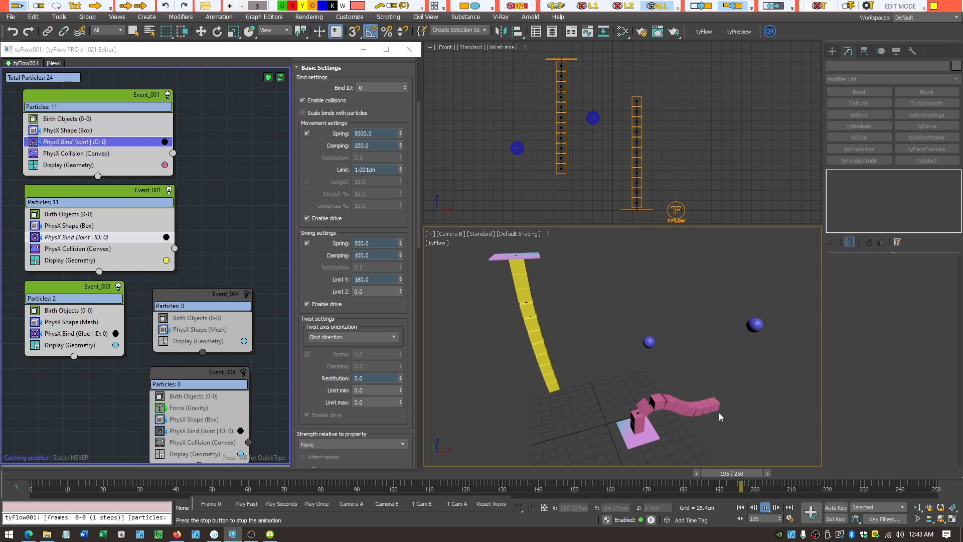
# - Set the joint bind's swing Spring to 5000 while the simulation plays
pyautogui.moveTo(378, 244); pyautogui.dragTo(322, 240)
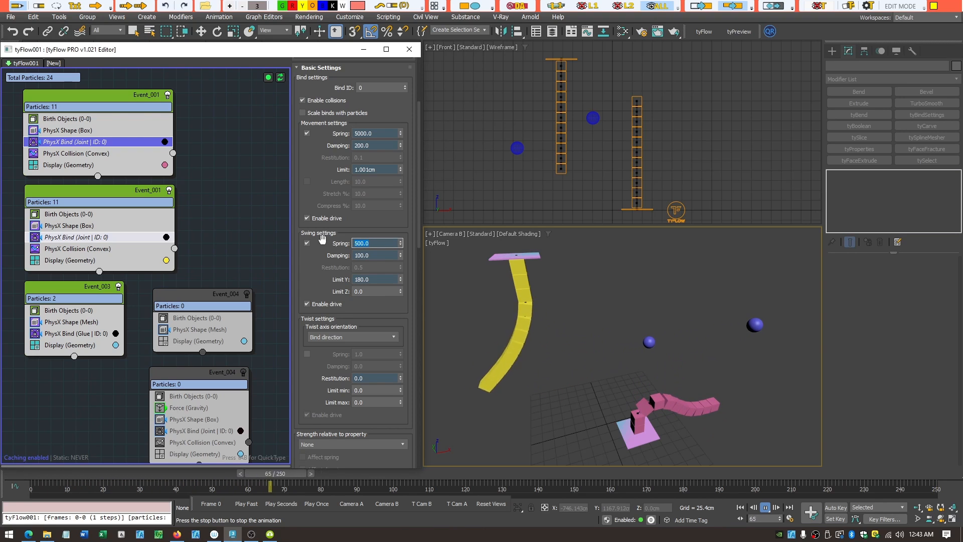
pyautogui.write('5000')
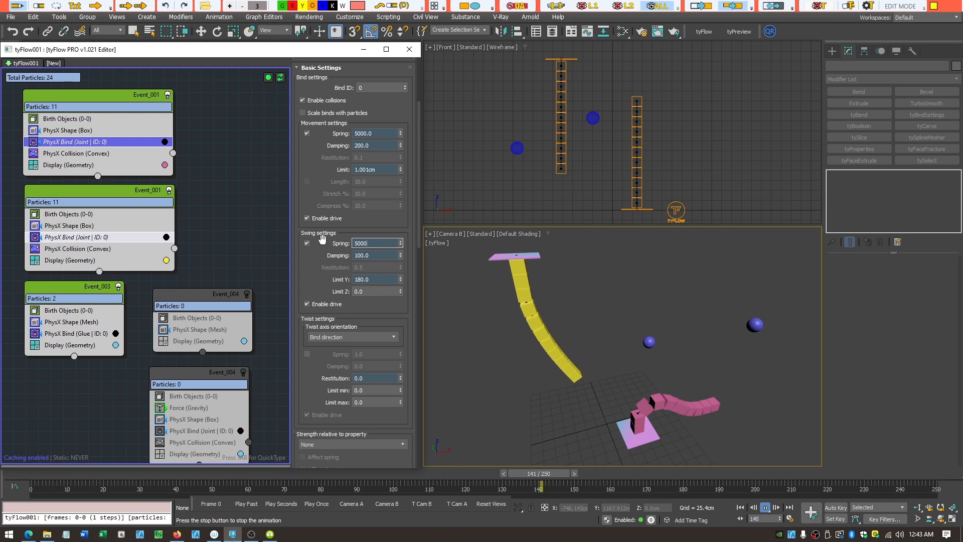
pyautogui.press('Return')
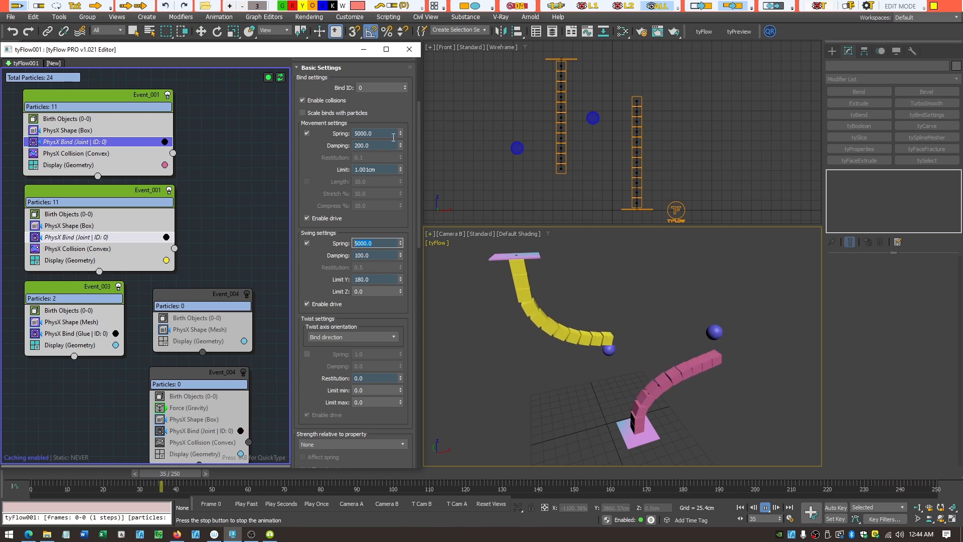
# - Disable the joint bind's swing spring, stop playback and scrub the simulation to frame 36
pyautogui.click(307, 243)
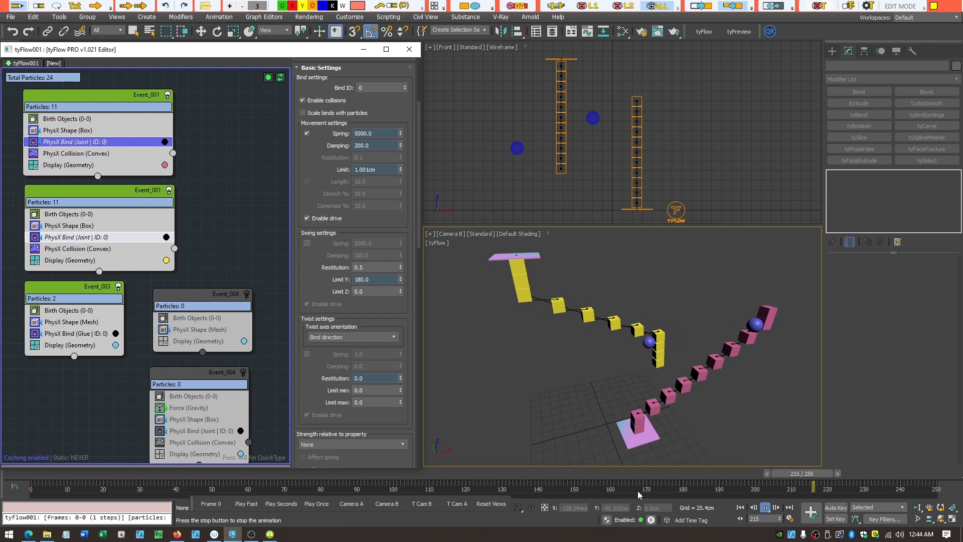
pyautogui.click(765, 508)
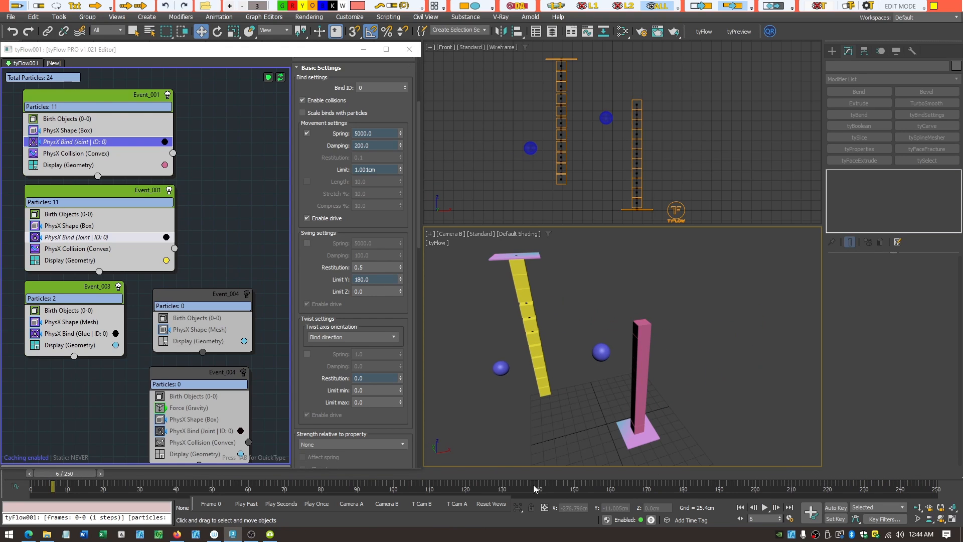
pyautogui.moveTo(80, 474); pyautogui.dragTo(188, 473)
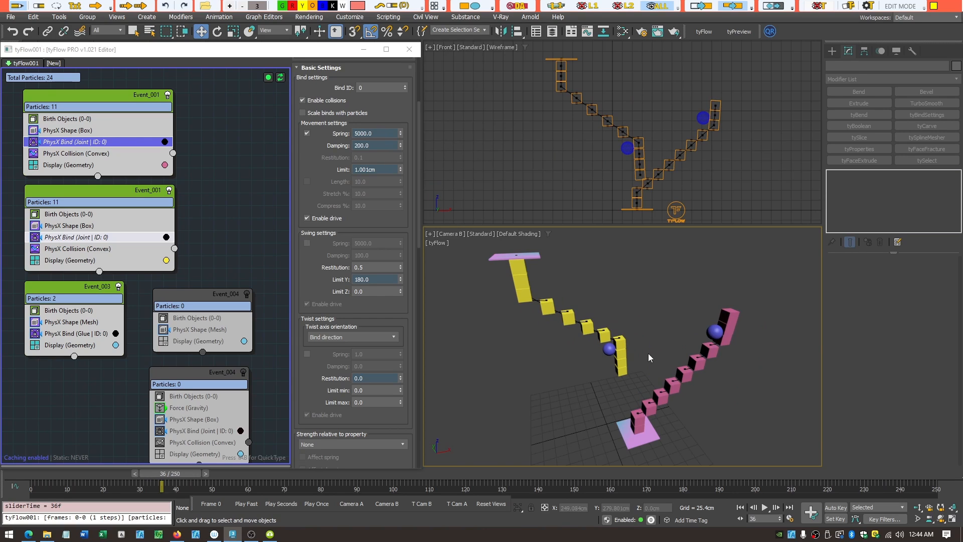
# - Set the joint bind's movement Spring to 500 and scrub the simulation to frame 69
pyautogui.doubleClick(379, 133)
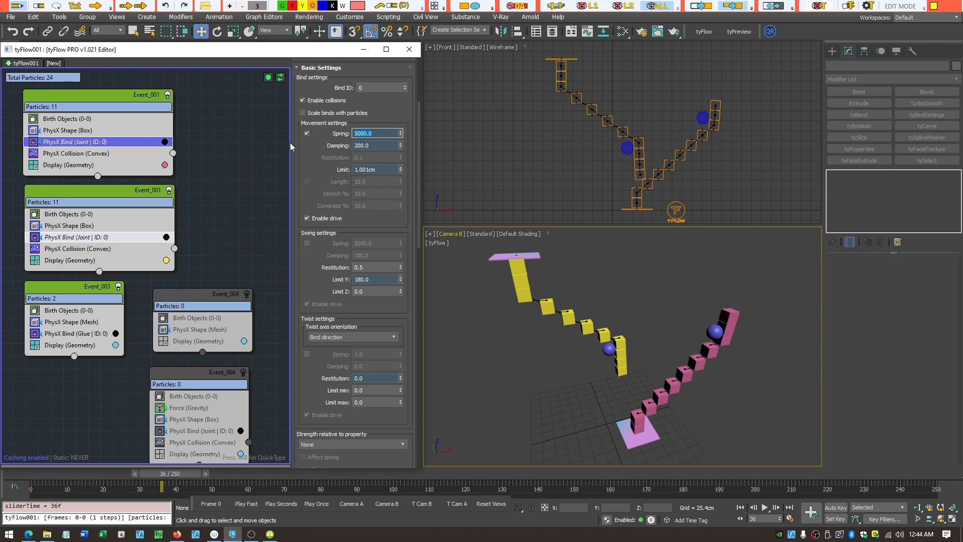
pyautogui.write('500')
pyautogui.press('Return')
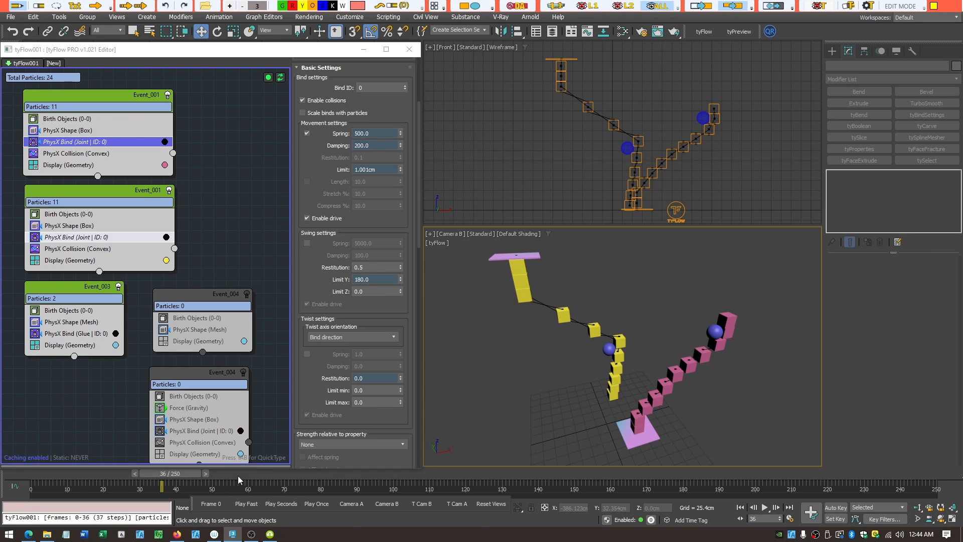
pyautogui.moveTo(184, 477); pyautogui.dragTo(317, 471)
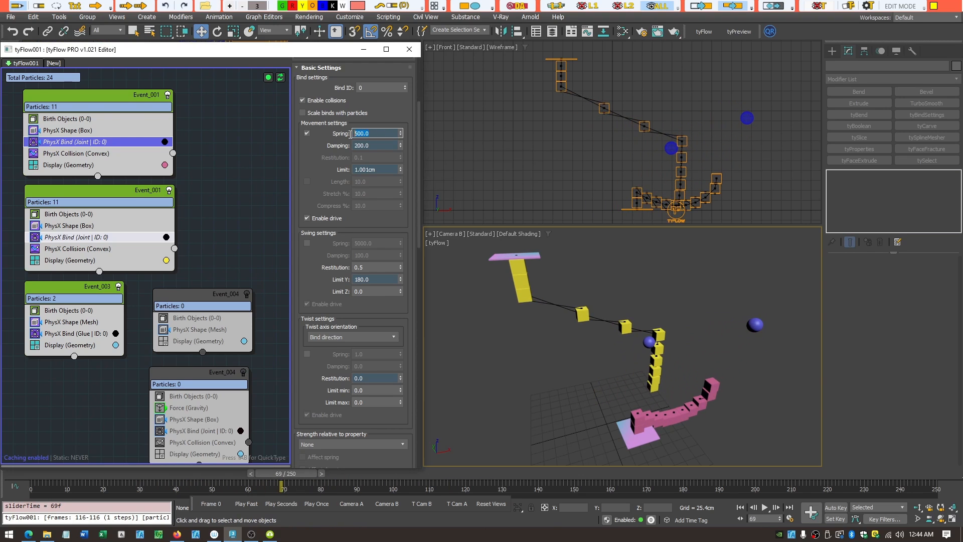
# - Set the joint bind's movement Spring to 100 and scrub the simulation back to frame 29
pyautogui.write('100')
pyautogui.press('Return')
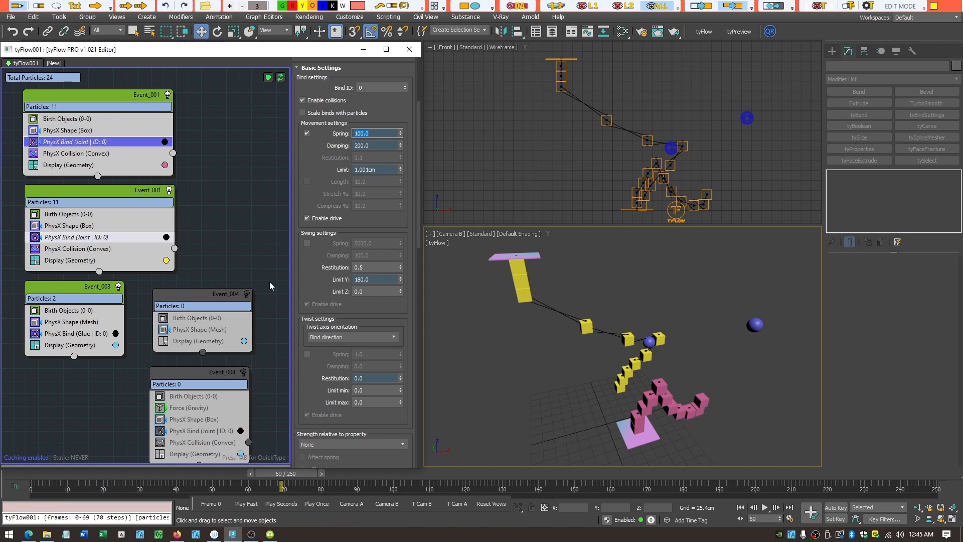
pyautogui.moveTo(299, 473); pyautogui.dragTo(160, 462)
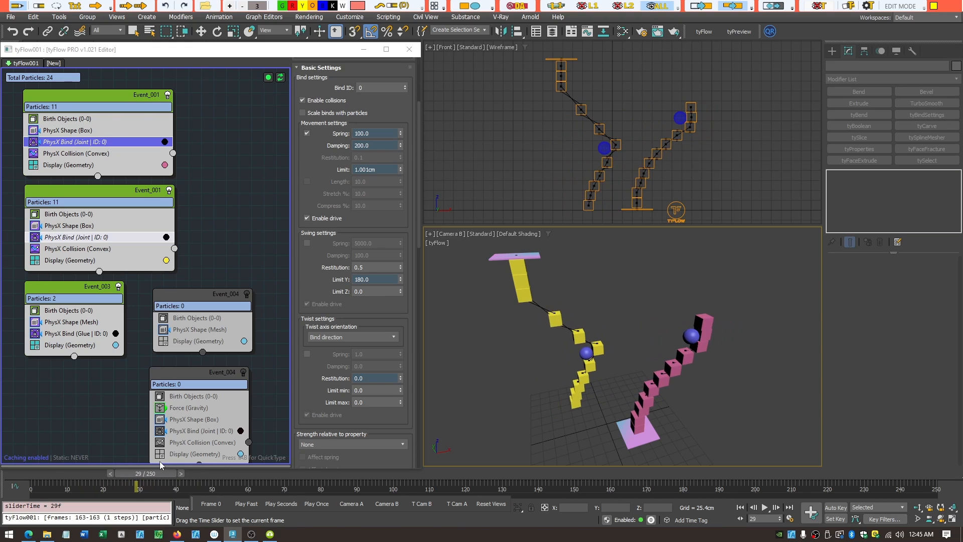
# - Re-enable the joint bind's swing spring and scrub the simulation forward to frame 46
pyautogui.click(307, 243)
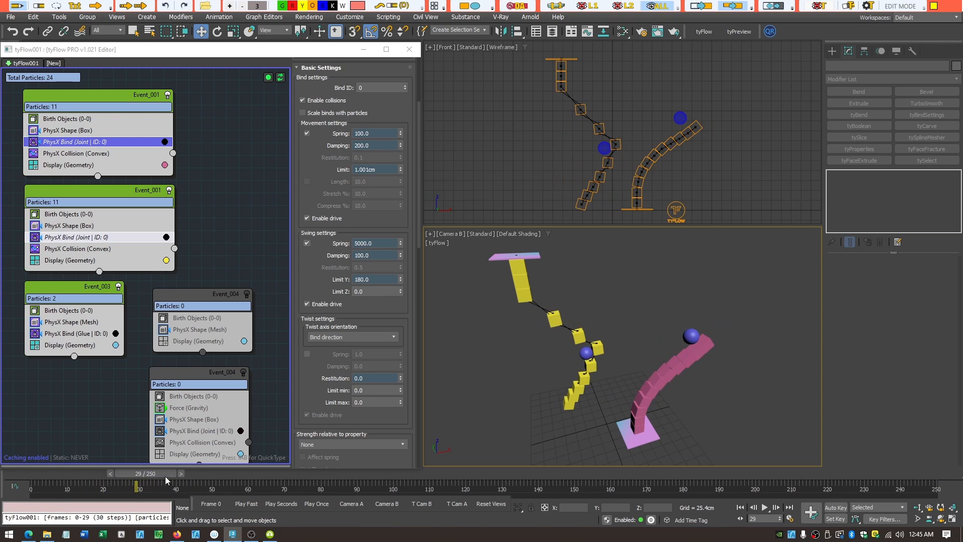
pyautogui.moveTo(165, 476); pyautogui.dragTo(197, 485)
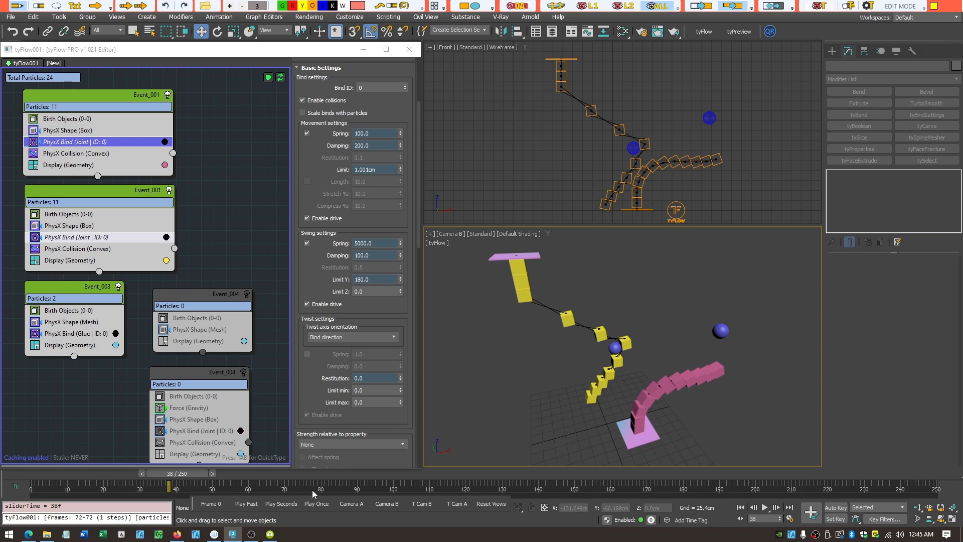
pyautogui.moveTo(200, 476); pyautogui.dragTo(230, 470)
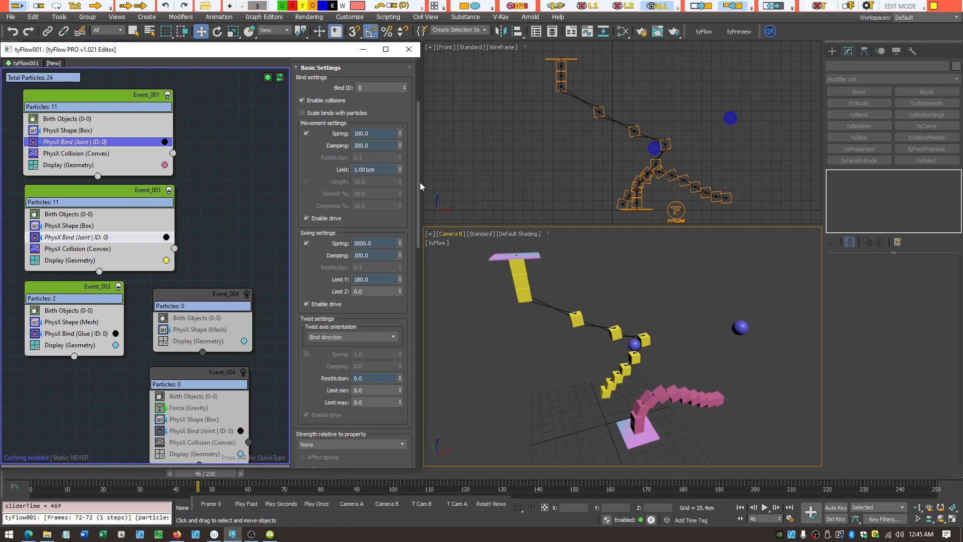
# - Review the joint bind's mode, display and basic settings, down to the Breaking options
pyautogui.moveTo(420, 182); pyautogui.dragTo(421, 138)
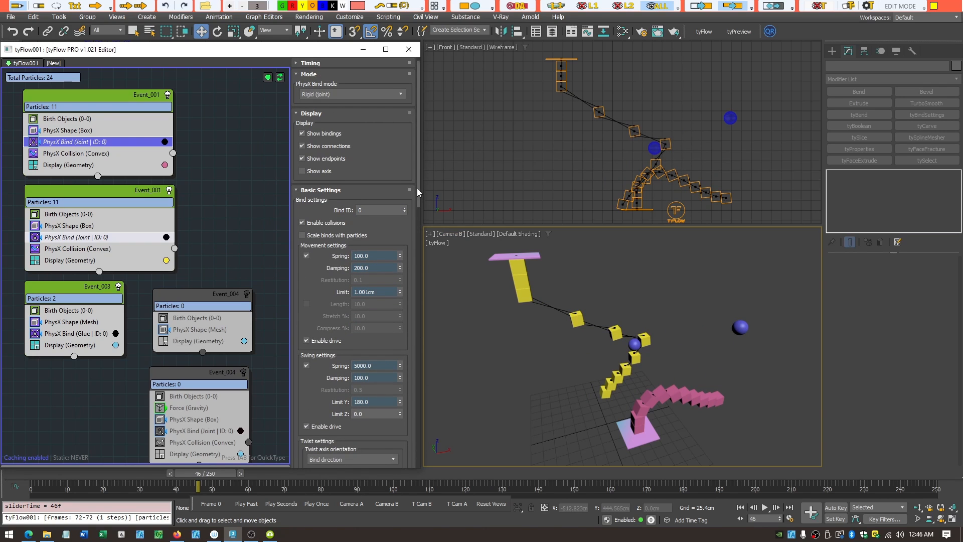
pyautogui.moveTo(416, 188); pyautogui.dragTo(414, 309)
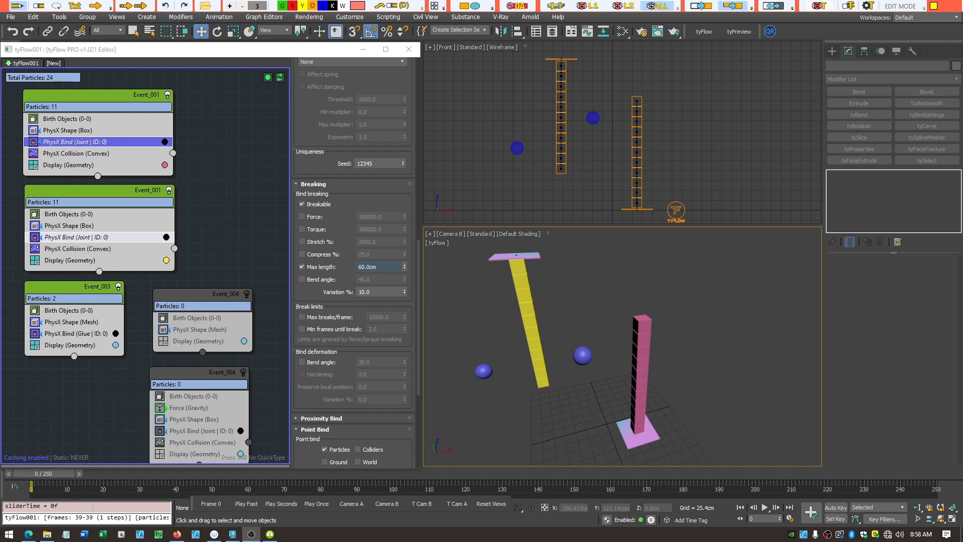
# - Scrub the simulation forward to frame 110 and back to frame 20 to examine how the chain breaks with the current Max length
pyautogui.moveTo(63, 474); pyautogui.dragTo(129, 483)
pyautogui.press('w')
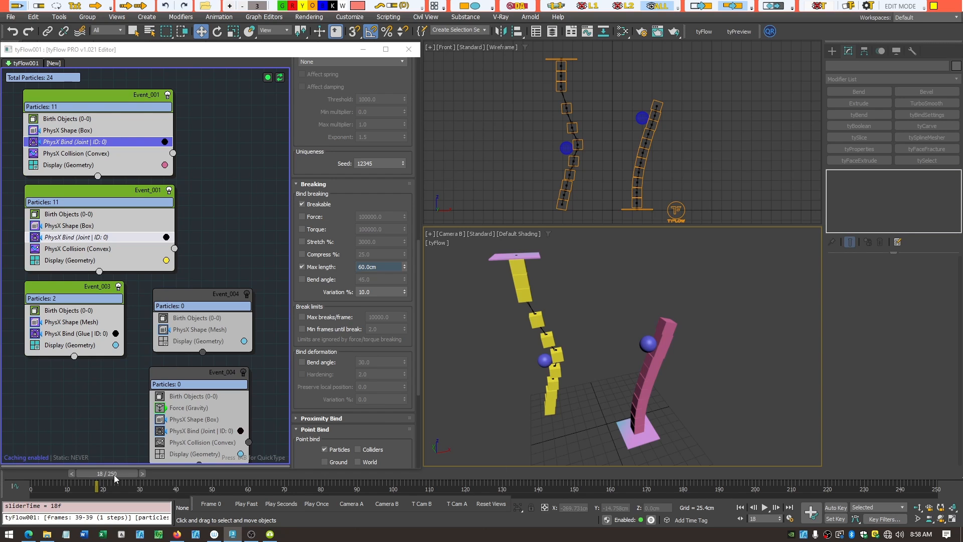
pyautogui.moveTo(113, 475); pyautogui.dragTo(149, 483)
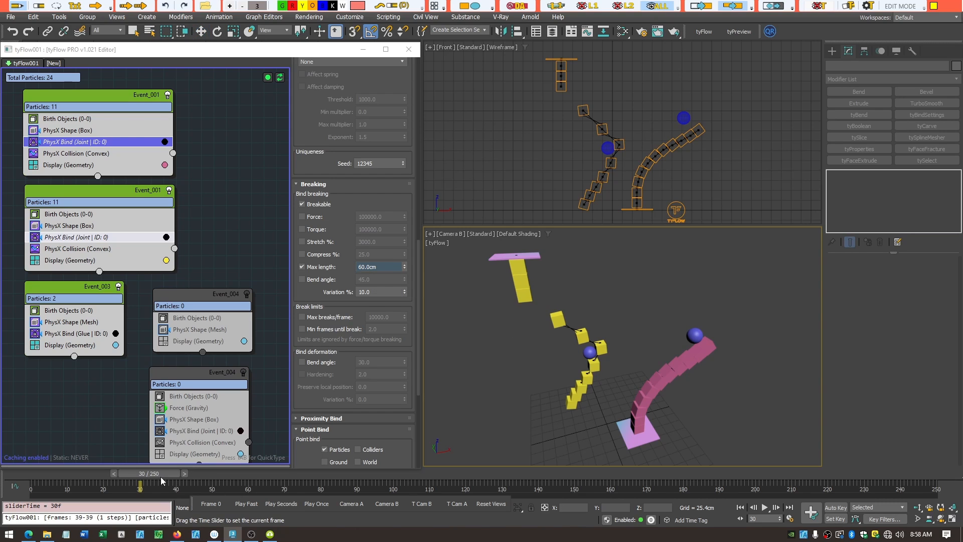
pyautogui.moveTo(161, 476); pyautogui.dragTo(154, 477)
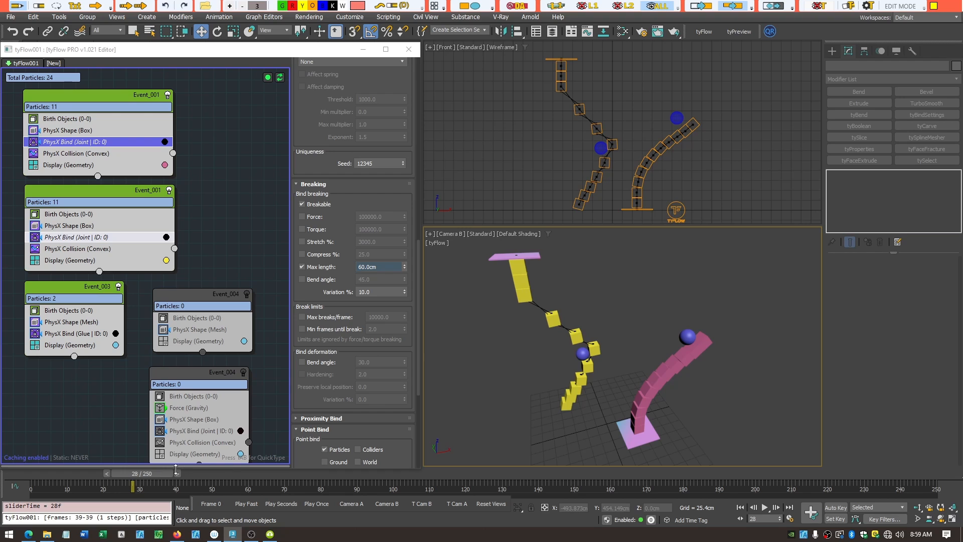
pyautogui.moveTo(148, 478); pyautogui.dragTo(429, 510)
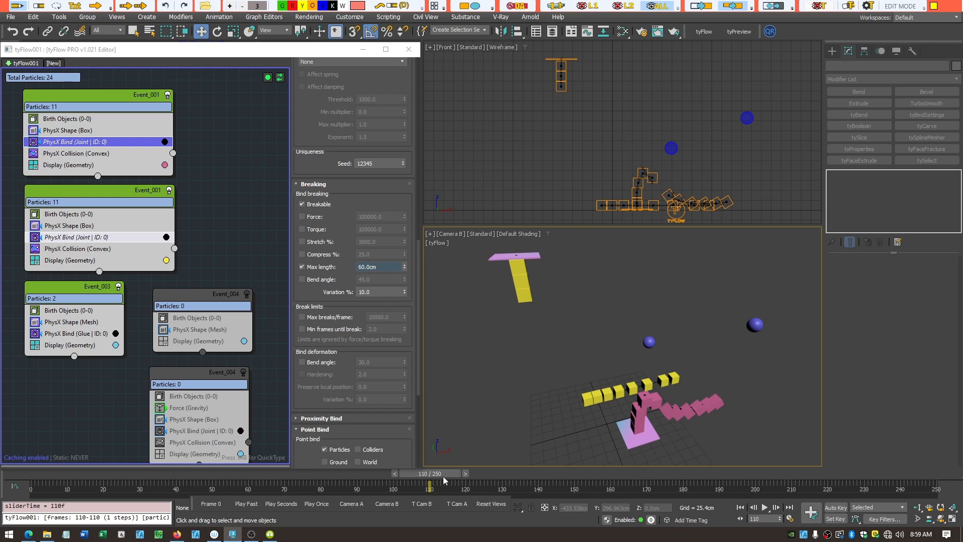
pyautogui.moveTo(437, 473); pyautogui.dragTo(127, 422)
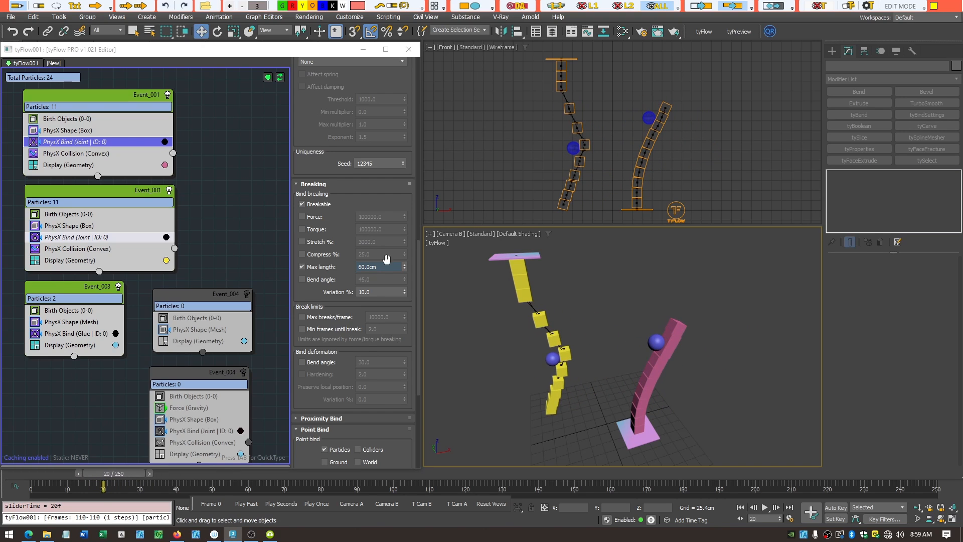
# - Set the joint bind's breaking Max length to 90 cm and scrub the simulation forward, ending at frame 55
pyautogui.moveTo(384, 264); pyautogui.dragTo(288, 263)
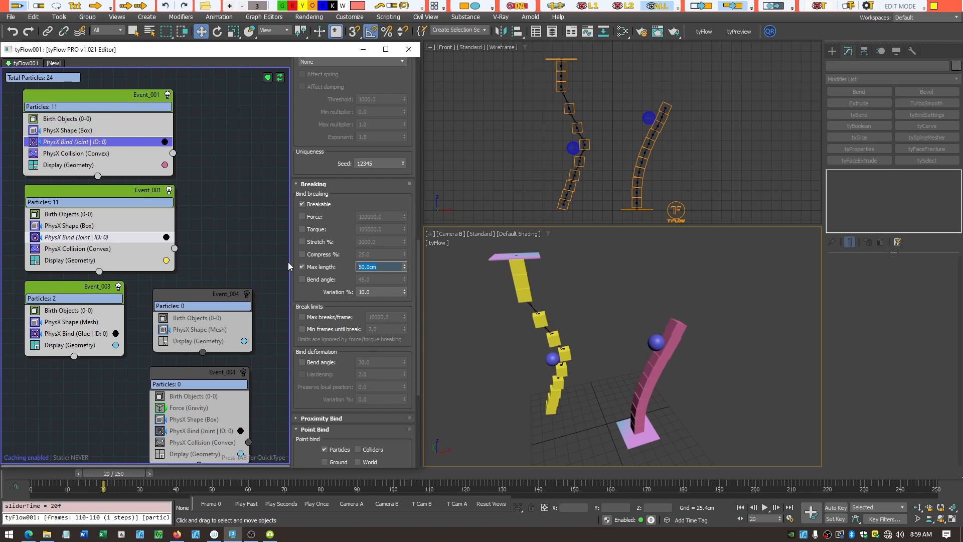
pyautogui.write('90')
pyautogui.press('Return')
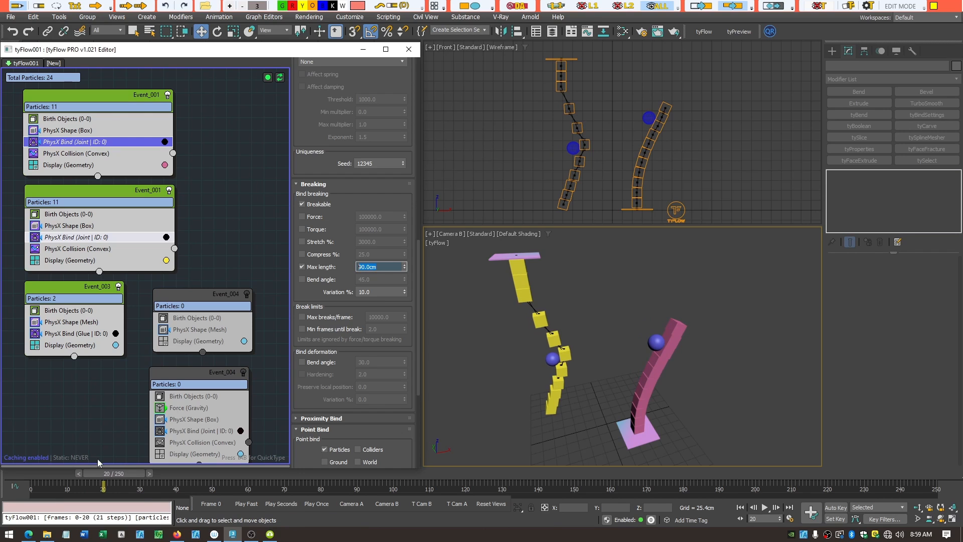
pyautogui.moveTo(112, 474); pyautogui.dragTo(272, 531)
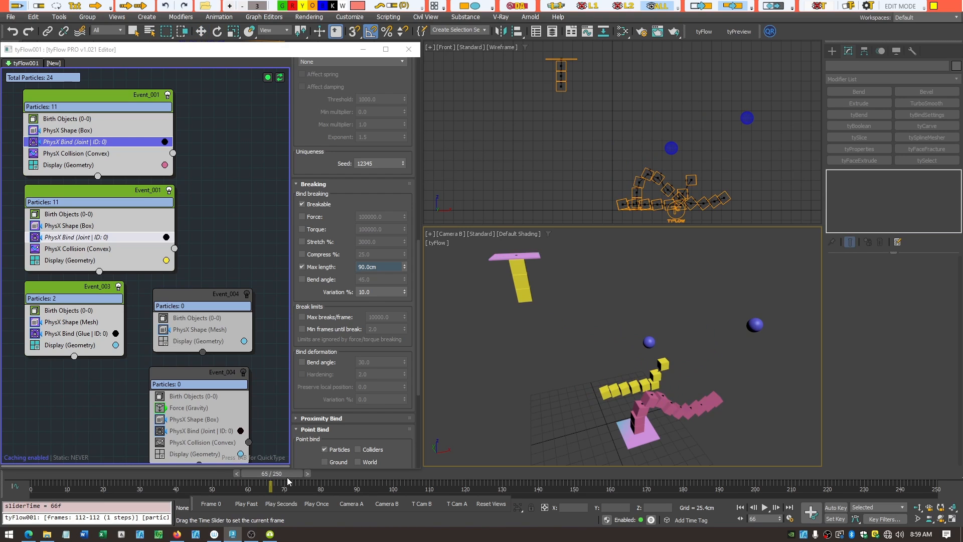
pyautogui.moveTo(288, 482); pyautogui.dragTo(251, 463)
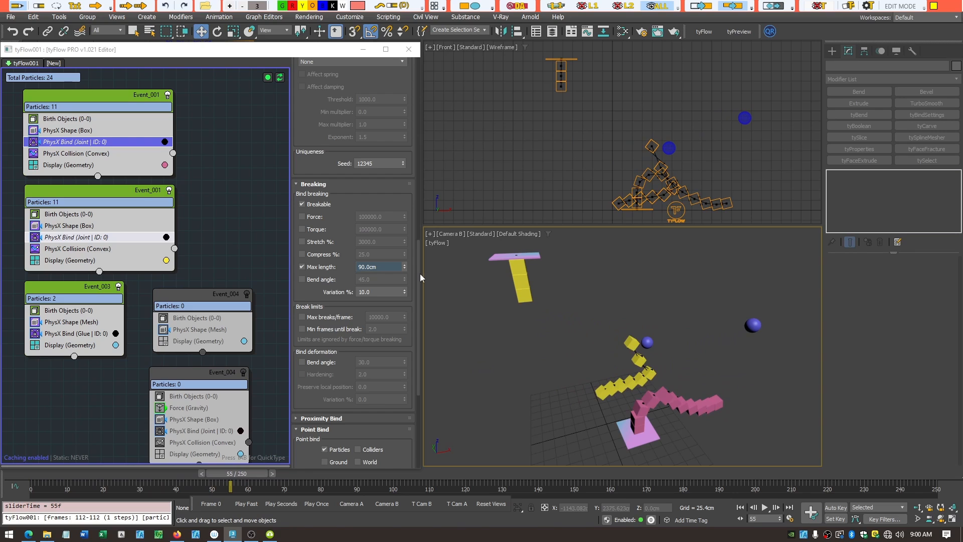
# - Collapse the joint bind's Point Bind settings
pyautogui.moveTo(420, 270); pyautogui.dragTo(413, 356)
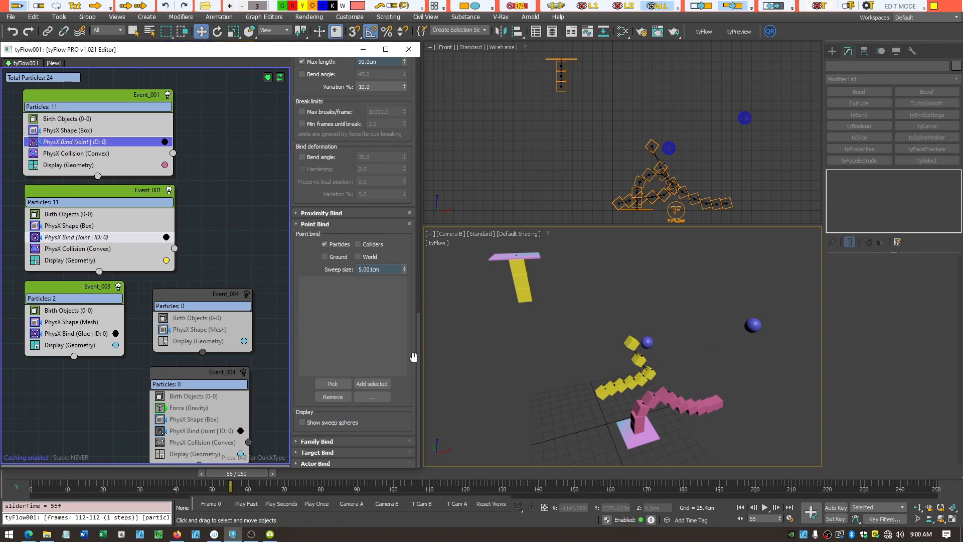
pyautogui.click(296, 224)
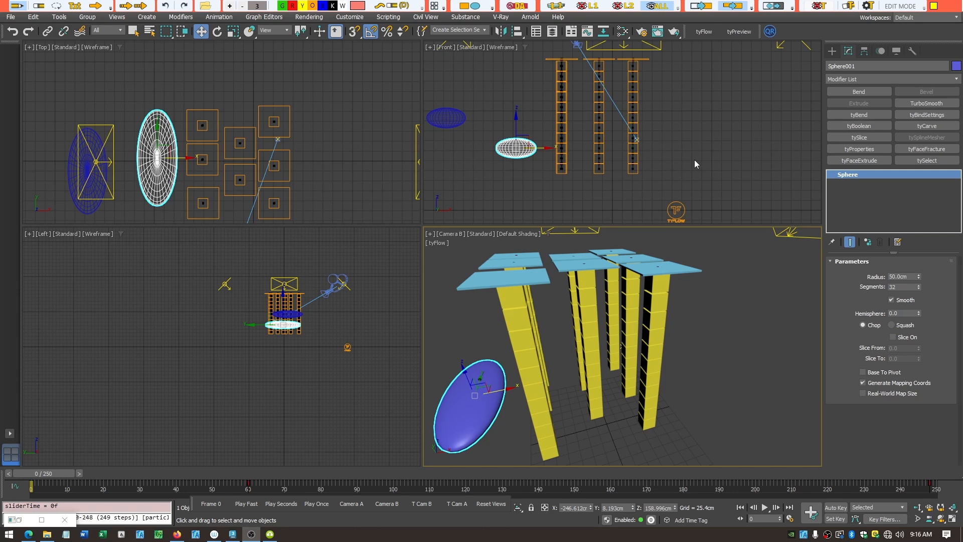
# - Play the hanging columns simulation, bring the tyFlow editor into view beside the front and camera views, narrow it, and stop playback
pyautogui.click(764, 507)
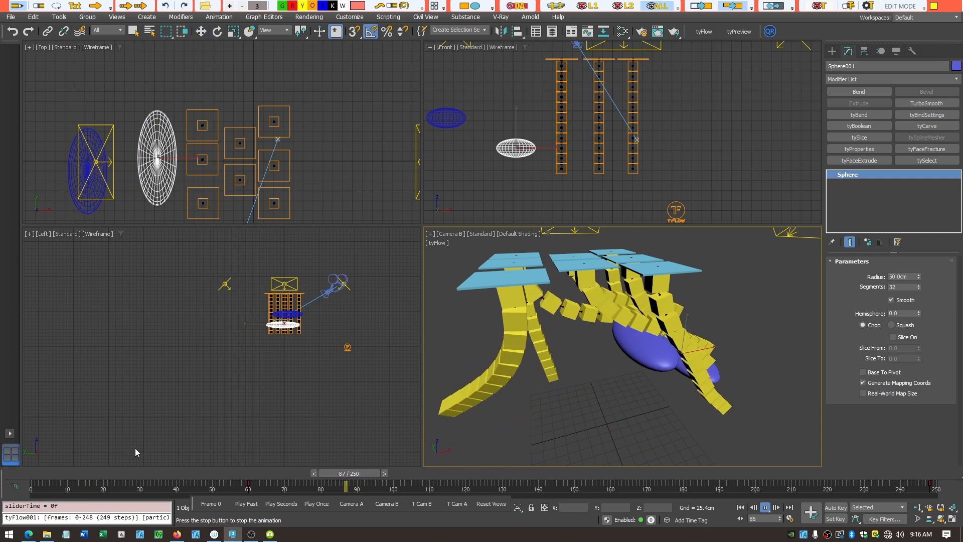
pyautogui.moveTo(0, 50); pyautogui.dragTo(202, 48)
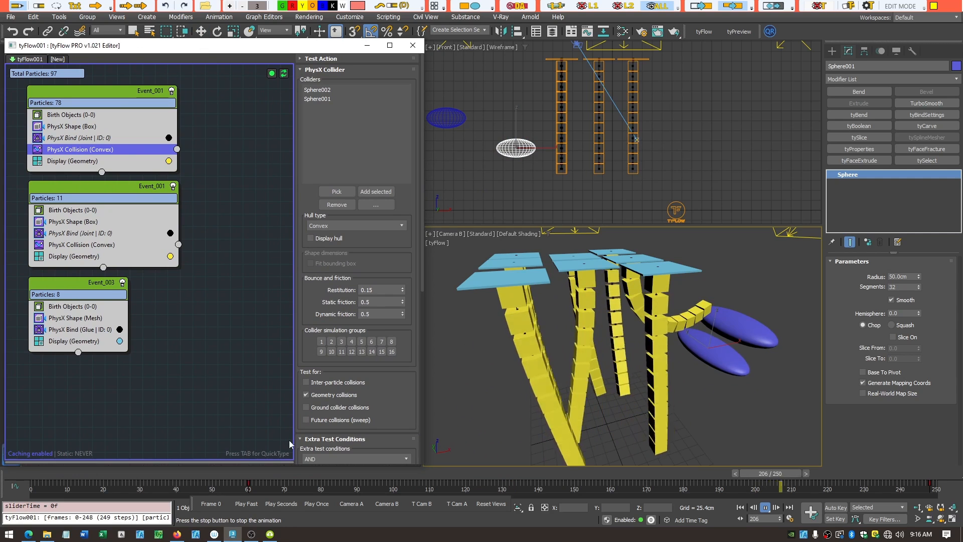
pyautogui.moveTo(422, 371); pyautogui.dragTo(371, 371)
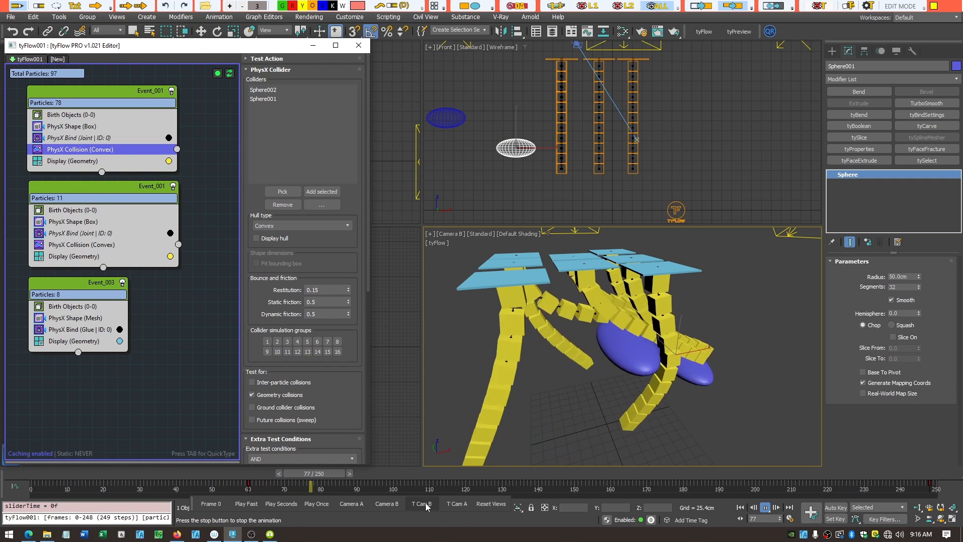
pyautogui.click(765, 508)
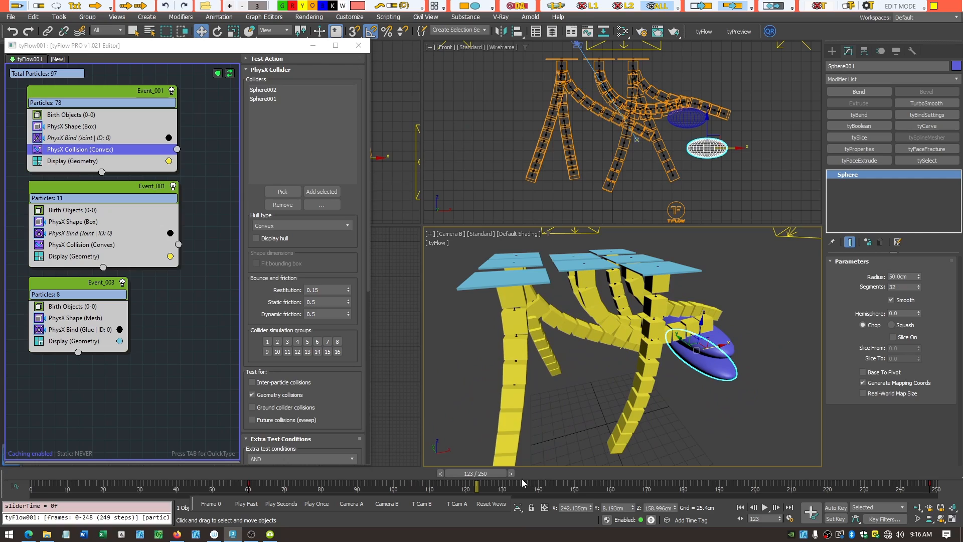
# - Scrub the hanging columns simulation to frame 154 and back to frame 0, and replay it to examine how the spheres push the columns
pyautogui.moveTo(475, 473); pyautogui.dragTo(589, 464)
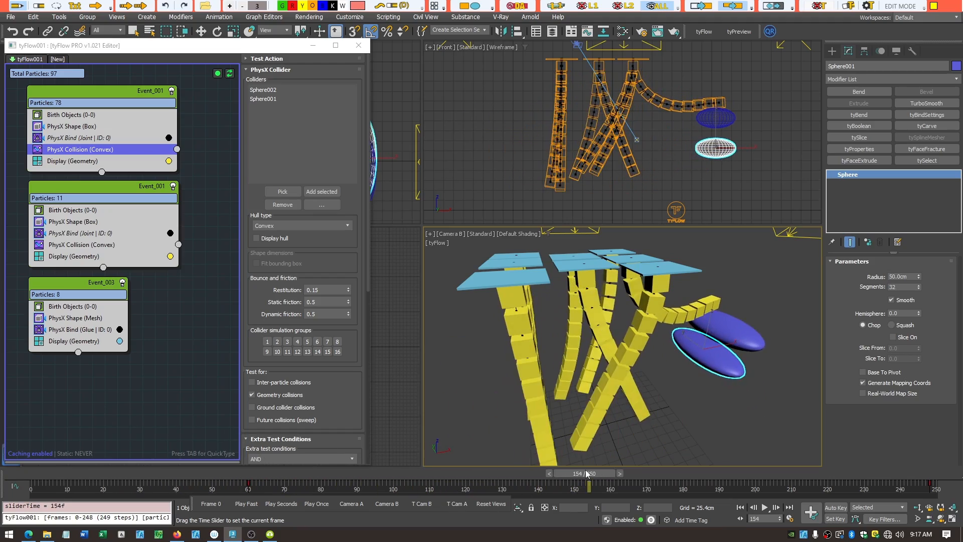
pyautogui.press('w')
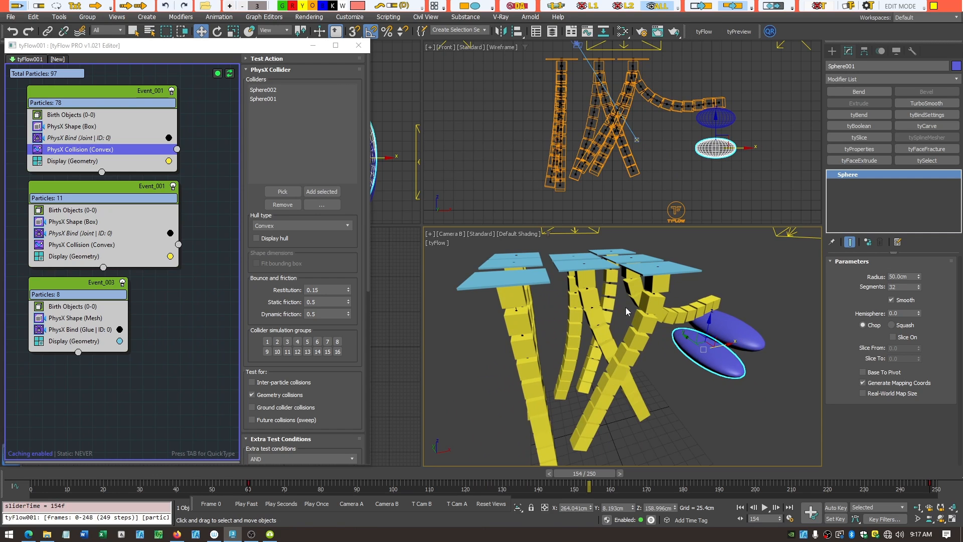
pyautogui.moveTo(596, 478); pyautogui.dragTo(252, 451)
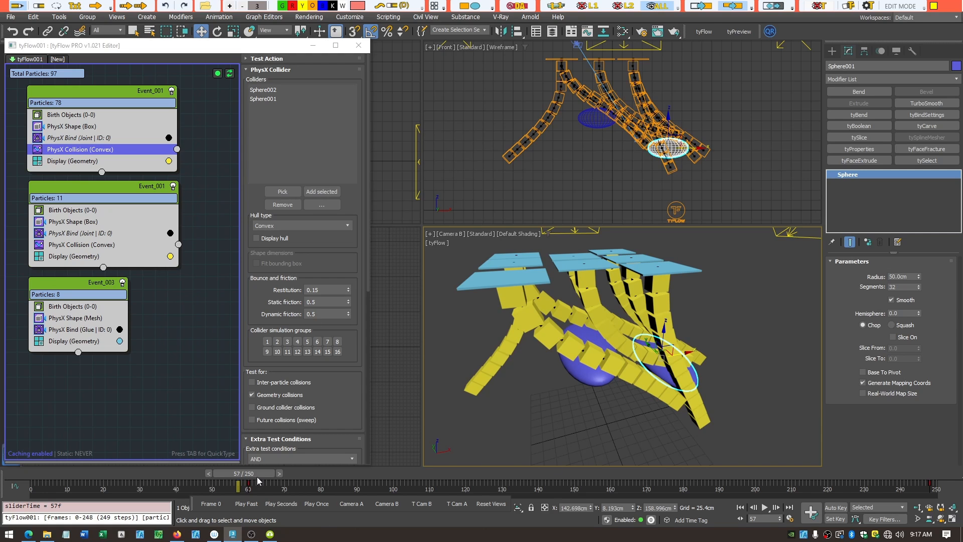
pyautogui.moveTo(244, 473); pyautogui.dragTo(54, 465)
pyautogui.press('w')
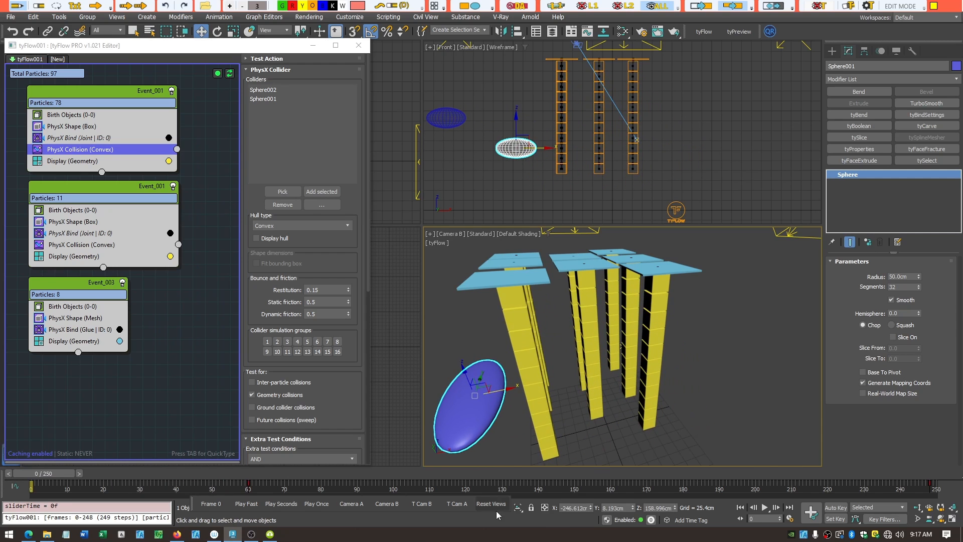
pyautogui.click(314, 504)
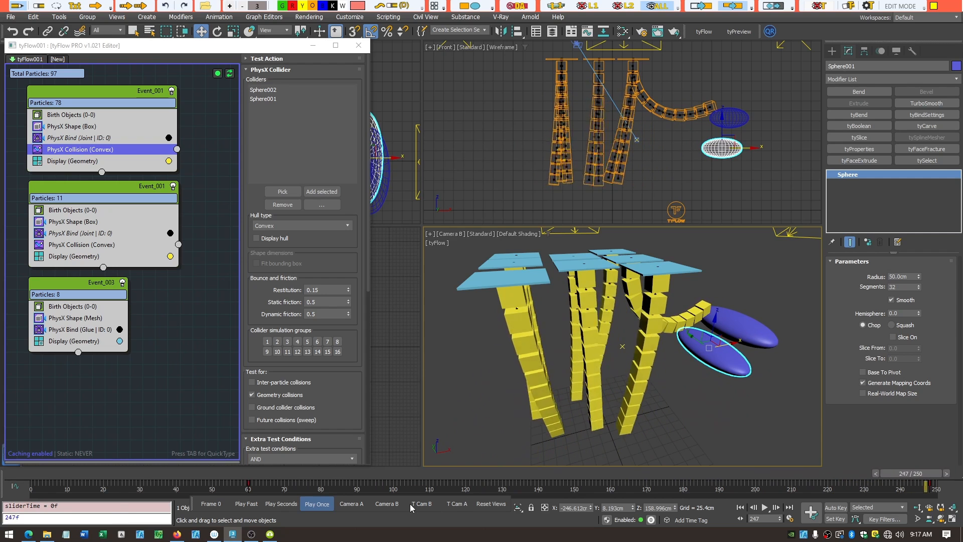
pyautogui.click(289, 505)
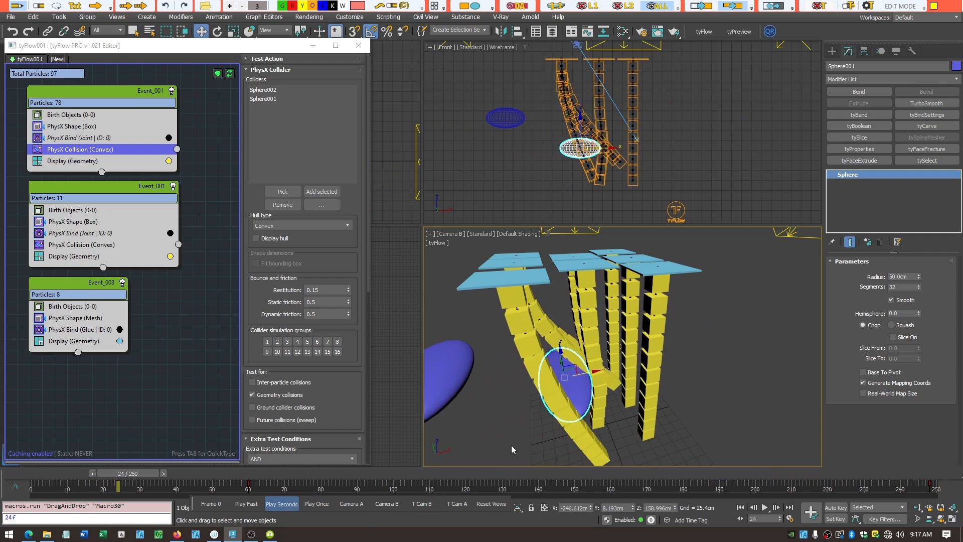
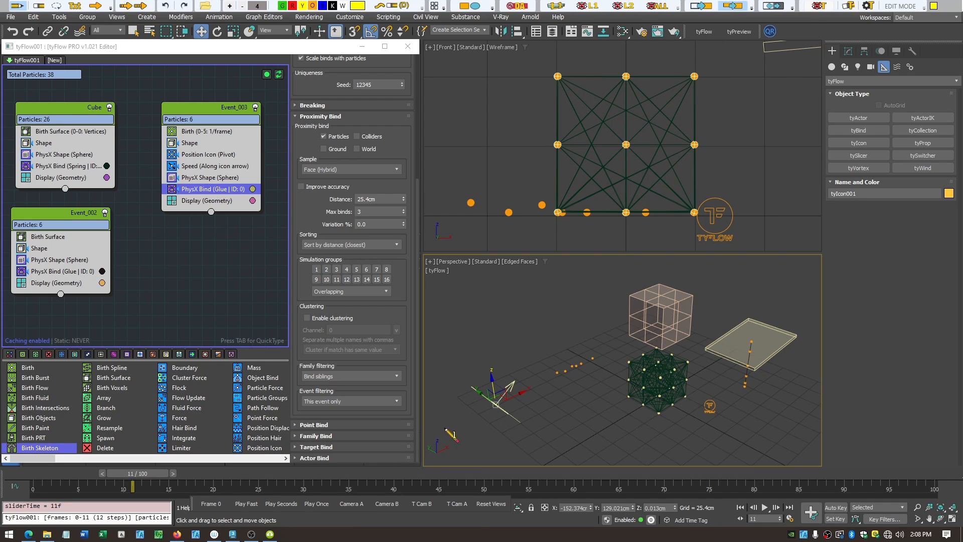
# - Try the Event_003 glue bind with family filtering set to Bind non-siblings, scrubbing back to frame 6 and forward to frame 11
pyautogui.moveTo(165, 476); pyautogui.dragTo(192, 471)
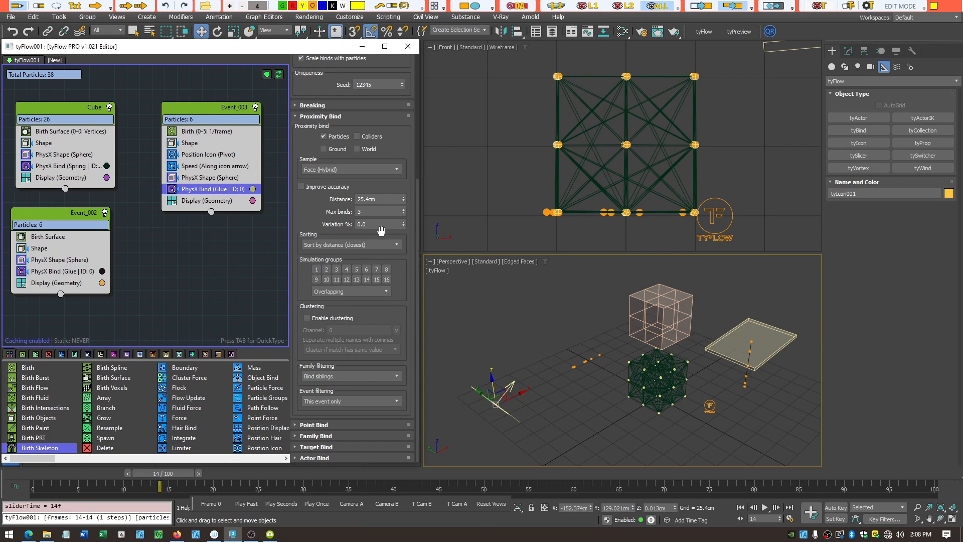
pyautogui.click(395, 376)
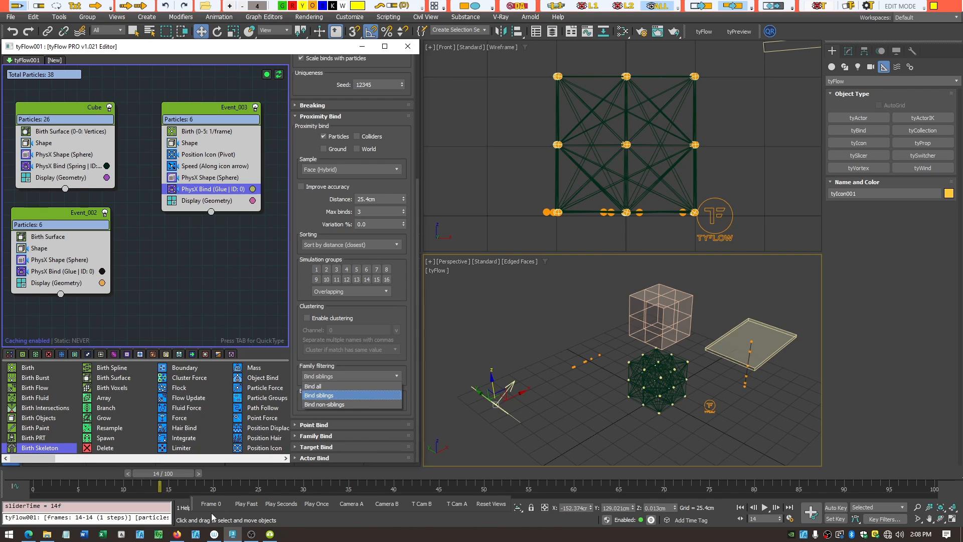
pyautogui.click(350, 404)
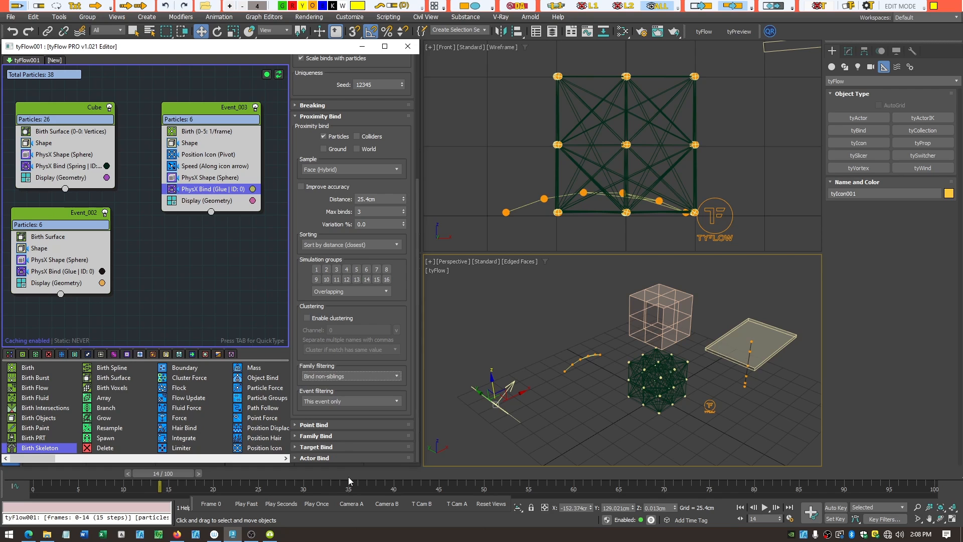
pyautogui.moveTo(185, 476)
pyautogui.mouseDown()
pyautogui.moveTo(102, 473)
pyautogui.moveTo(166, 474)
pyautogui.mouseUp()
pyautogui.press('w')
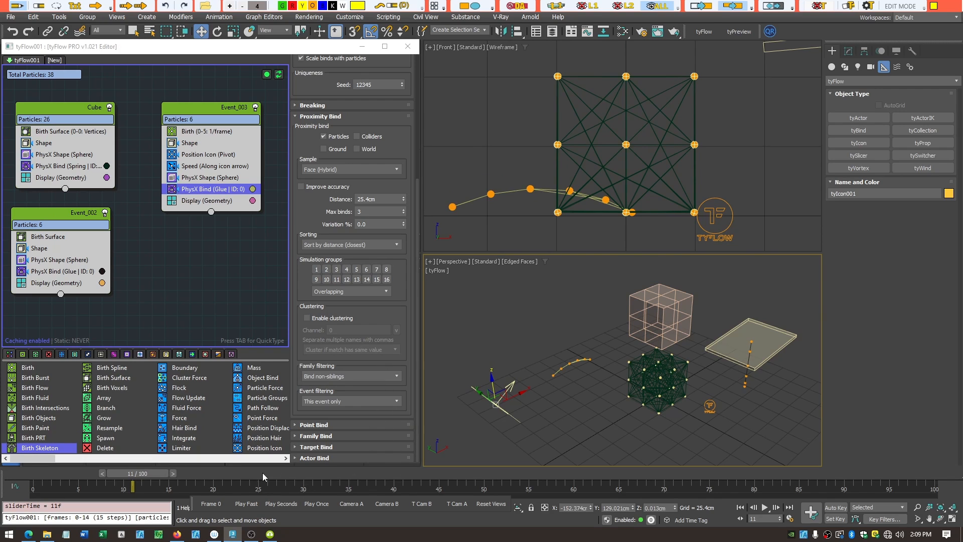
pyautogui.moveTo(152, 474); pyautogui.dragTo(109, 475)
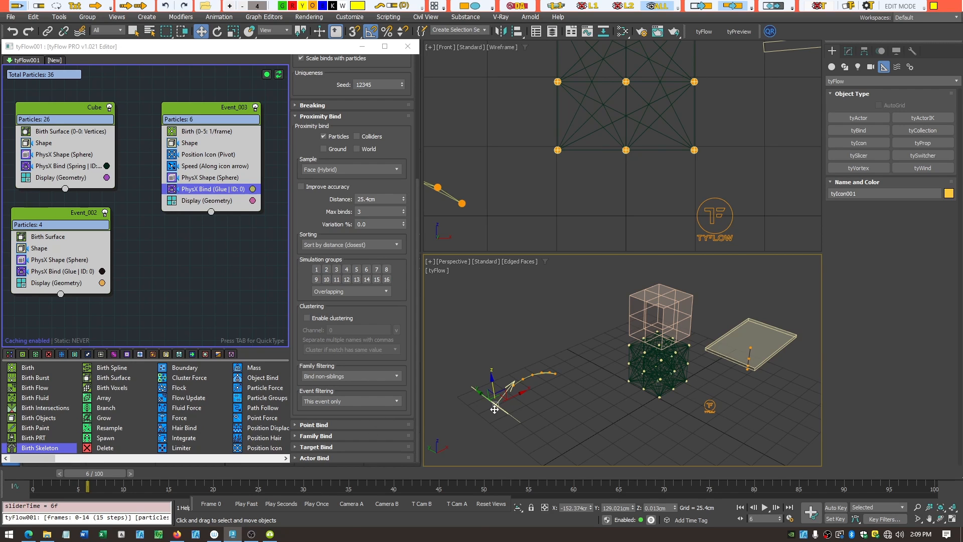
pyautogui.moveTo(110, 475); pyautogui.dragTo(154, 477)
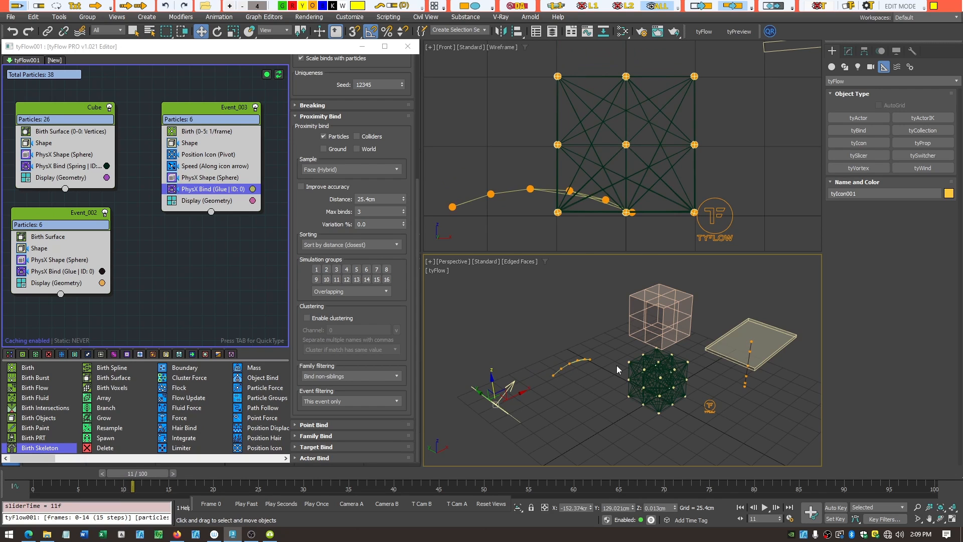
# - Set the Event_003 glue bind's family filtering to Bind siblings
pyautogui.click(395, 404)
pyautogui.click(357, 398)
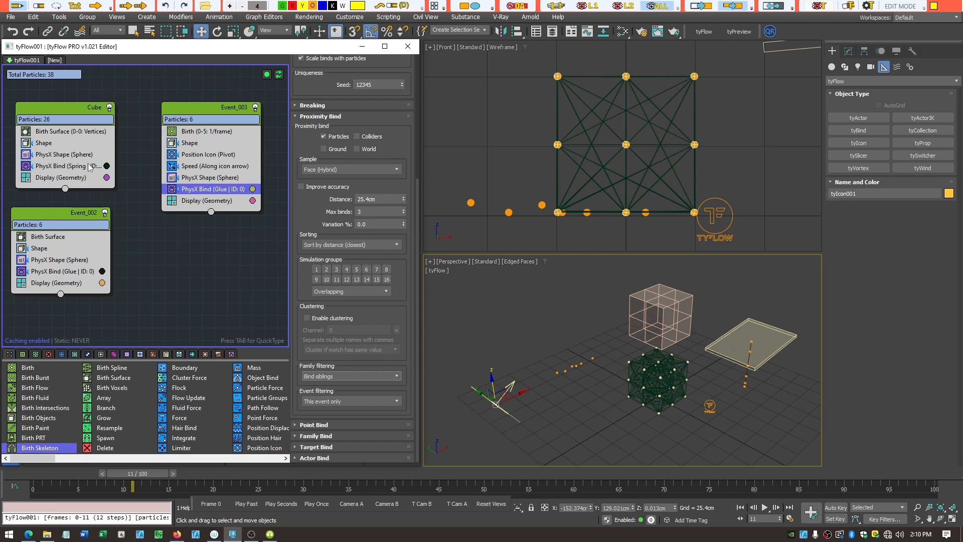
# - Turn off Show bindings for the Cube event's spring bind and scrub the simulation between frames 9 and 11
pyautogui.click(62, 166)
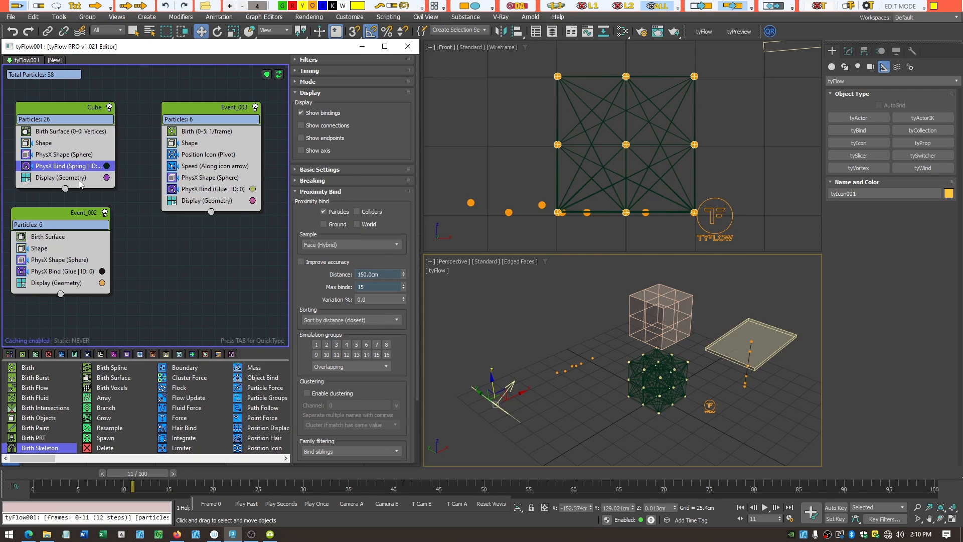
pyautogui.click(302, 115)
pyautogui.click(126, 473)
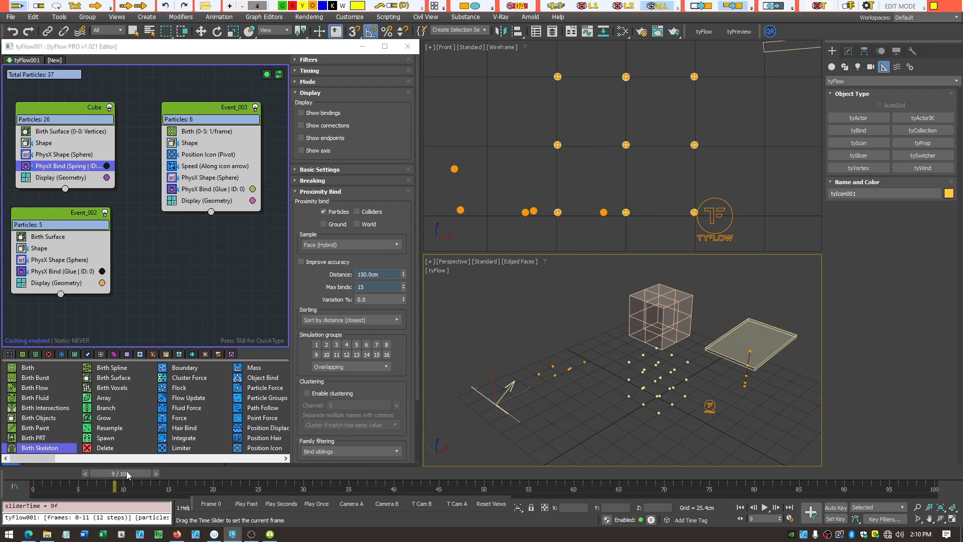
pyautogui.press('w')
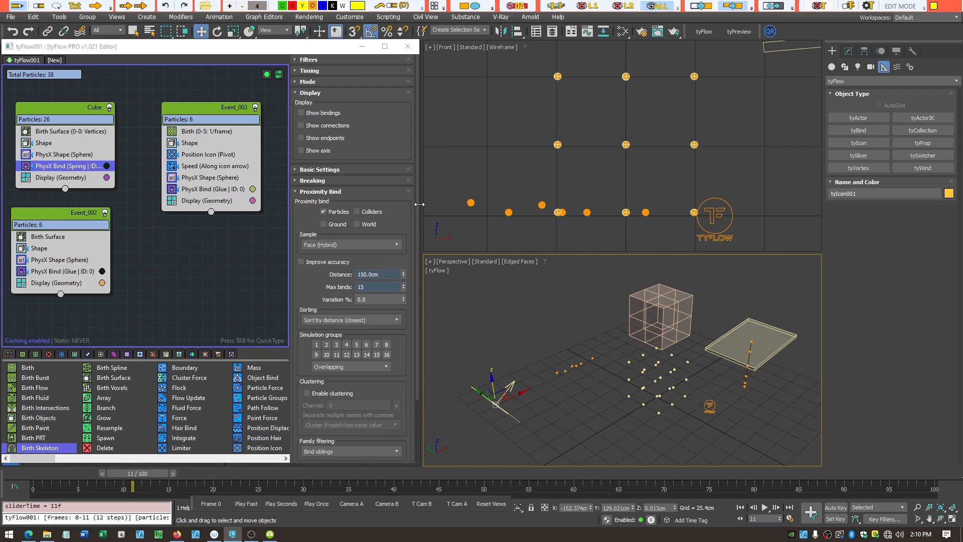
# - Review the Cube spring bind's proximity settings, and the Birth Surface and glue bind settings of Event_002
pyautogui.scroll(-3, 405, 302)
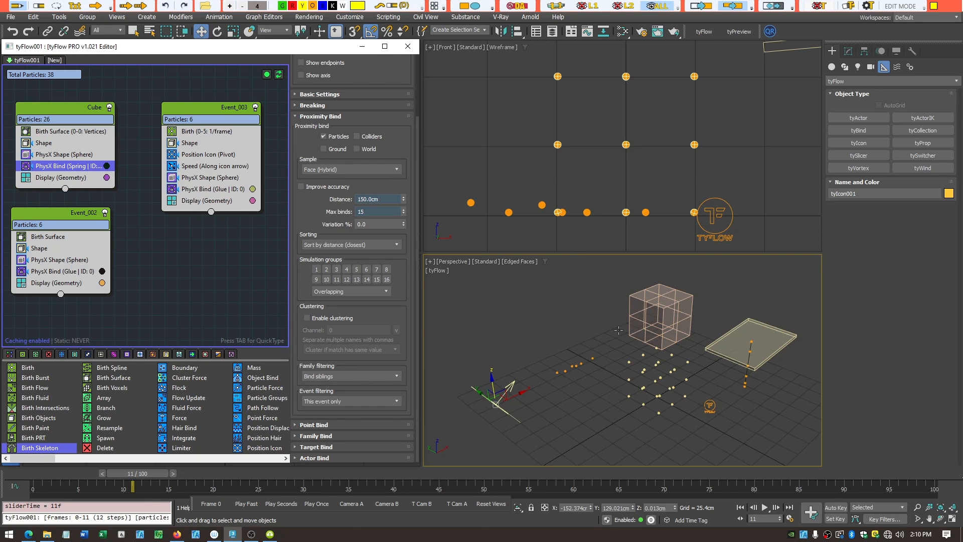
pyautogui.click(50, 238)
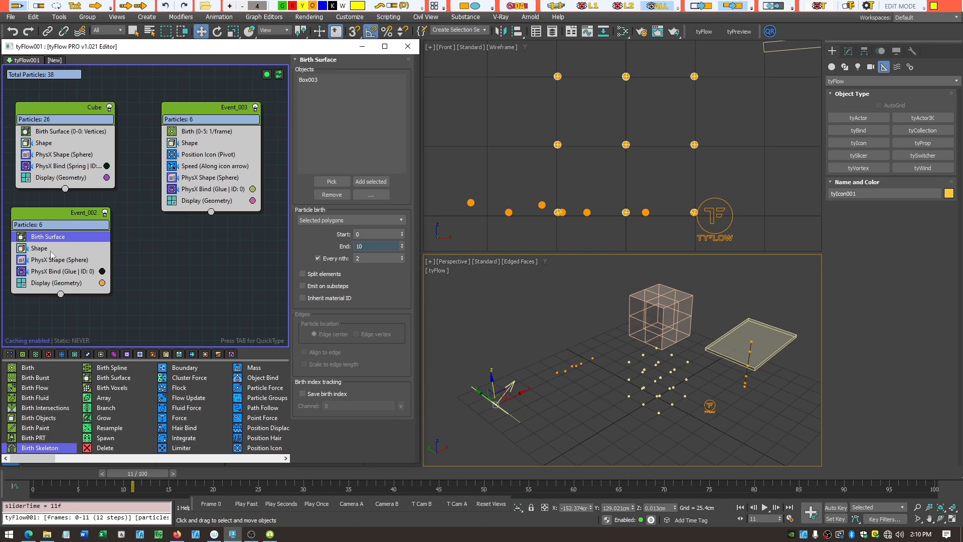
pyautogui.click(53, 271)
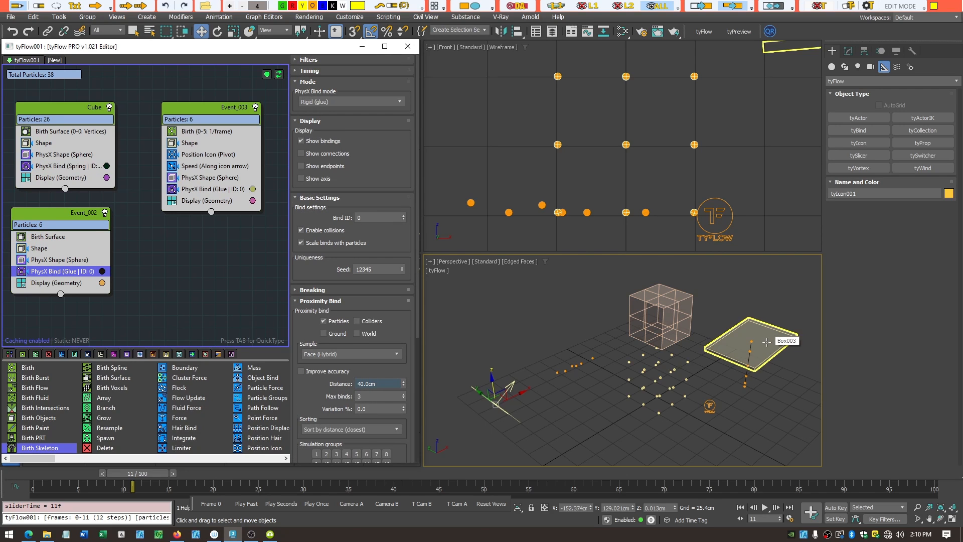
# - Try Bind siblings as the Event_002 glue bind's family filtering while scrubbing to frame 13, and return it to Bind non-siblings
pyautogui.moveTo(416, 332); pyautogui.dragTo(405, 446)
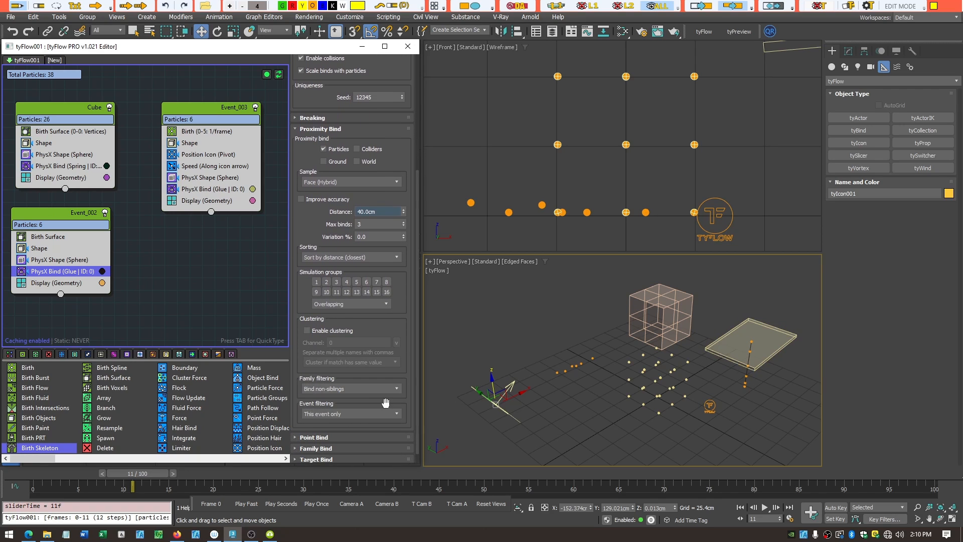
pyautogui.click(346, 389)
pyautogui.click(345, 407)
pyautogui.moveTo(167, 471)
pyautogui.mouseDown()
pyautogui.moveTo(105, 465)
pyautogui.moveTo(170, 462)
pyautogui.mouseUp()
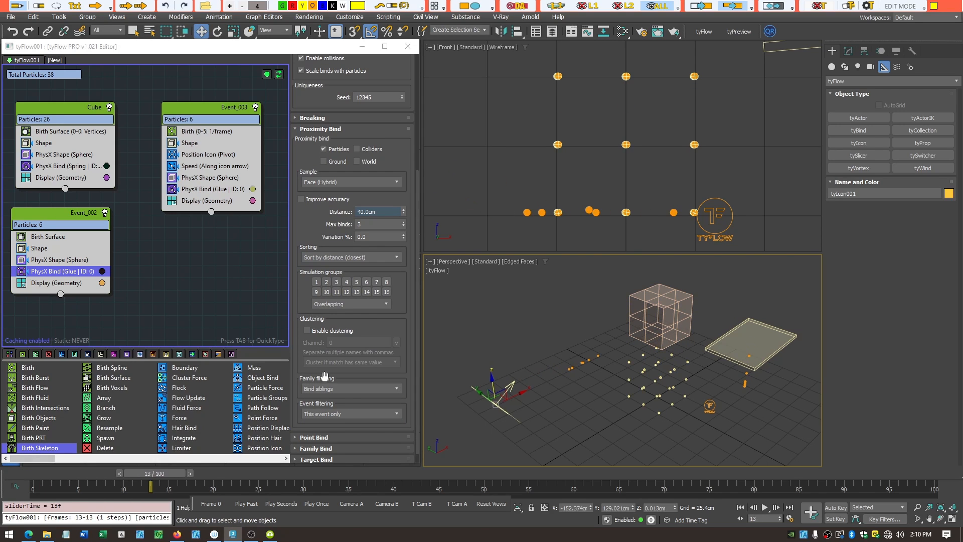
pyautogui.click(394, 388)
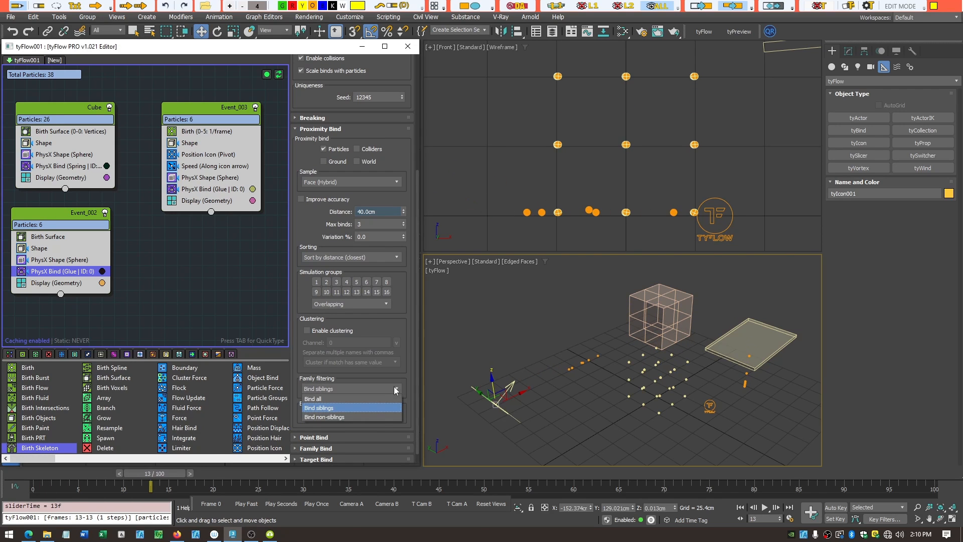
pyautogui.click(344, 415)
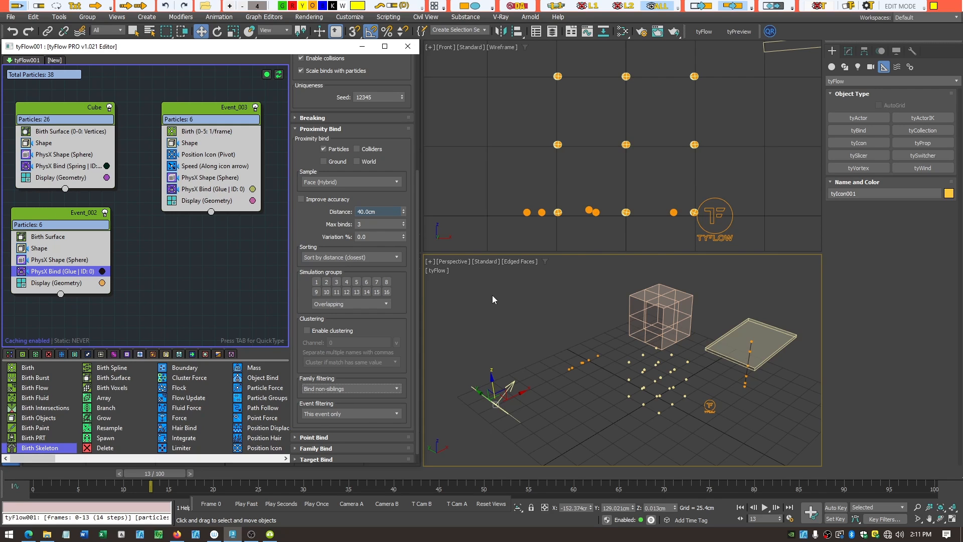
# - Switch to the screen annotation tool's blank board and draw two large stick figures side by side in light grey at pen width 3
pyautogui.click(702, 7)
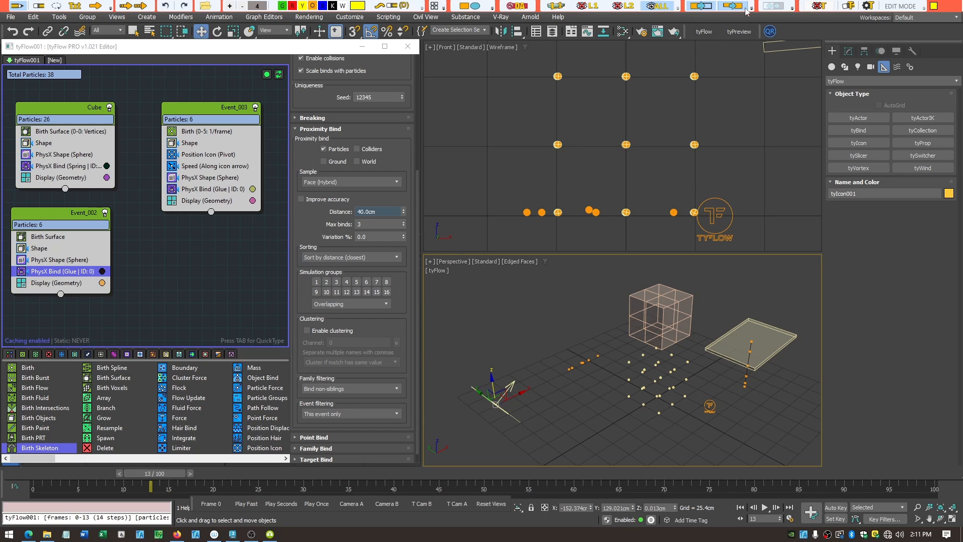
pyautogui.click(663, 8)
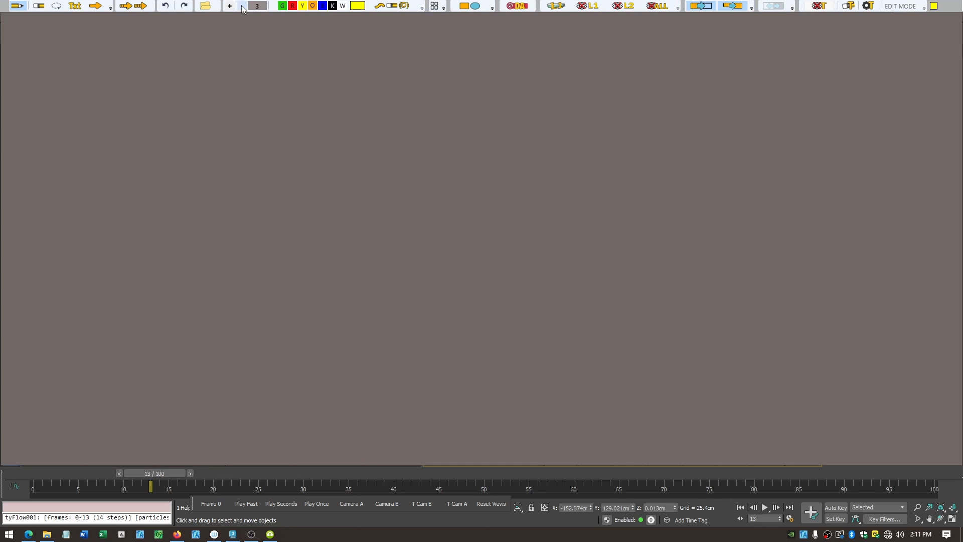
pyautogui.click(357, 6)
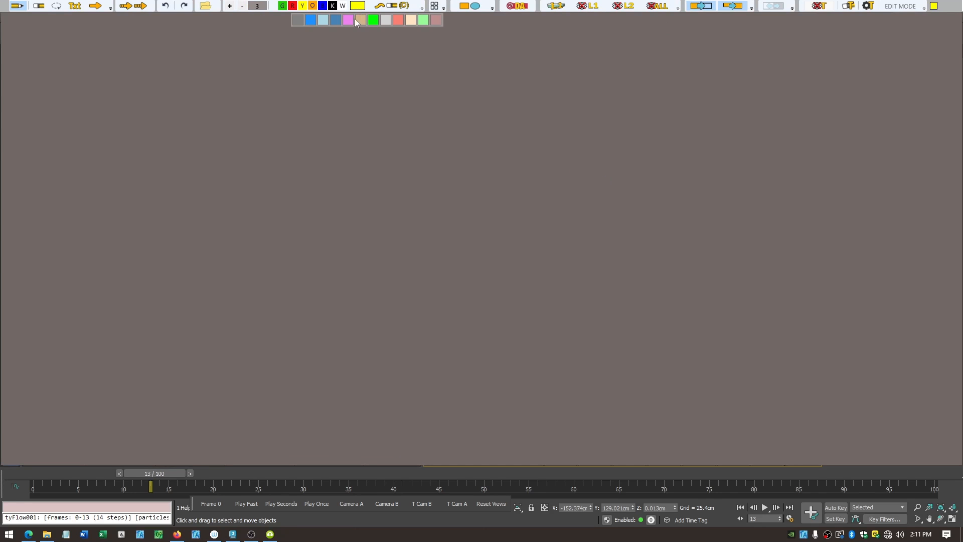
pyautogui.click(383, 20)
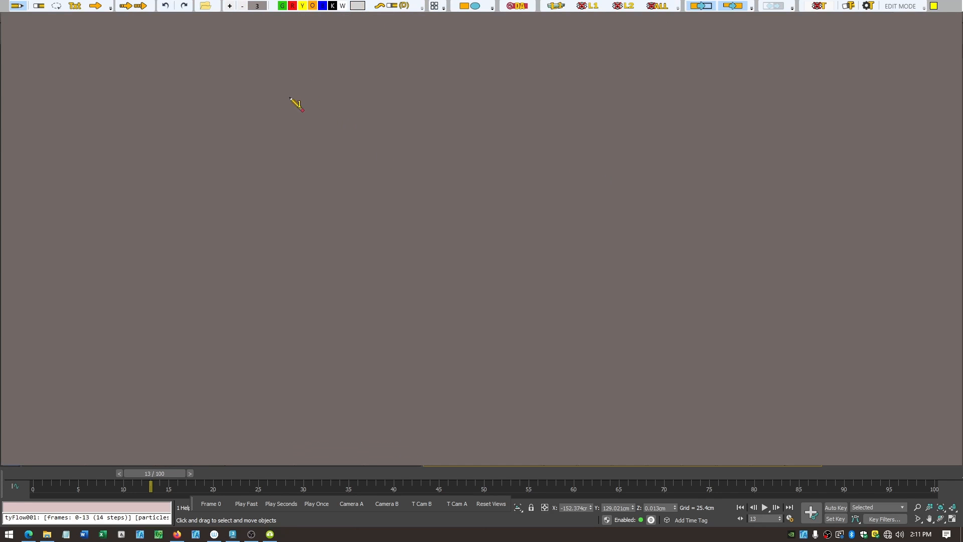
pyautogui.moveTo(303, 86)
pyautogui.mouseDown()
pyautogui.moveTo(313, 105)
pyautogui.moveTo(311, 84)
pyautogui.moveTo(312, 133)
pyautogui.moveTo(305, 124)
pyautogui.moveTo(297, 133)
pyautogui.mouseUp()
pyautogui.moveTo(315, 116)
pyautogui.mouseDown()
pyautogui.moveTo(331, 132)
pyautogui.moveTo(300, 162)
pyautogui.moveTo(321, 159)
pyautogui.mouseUp()
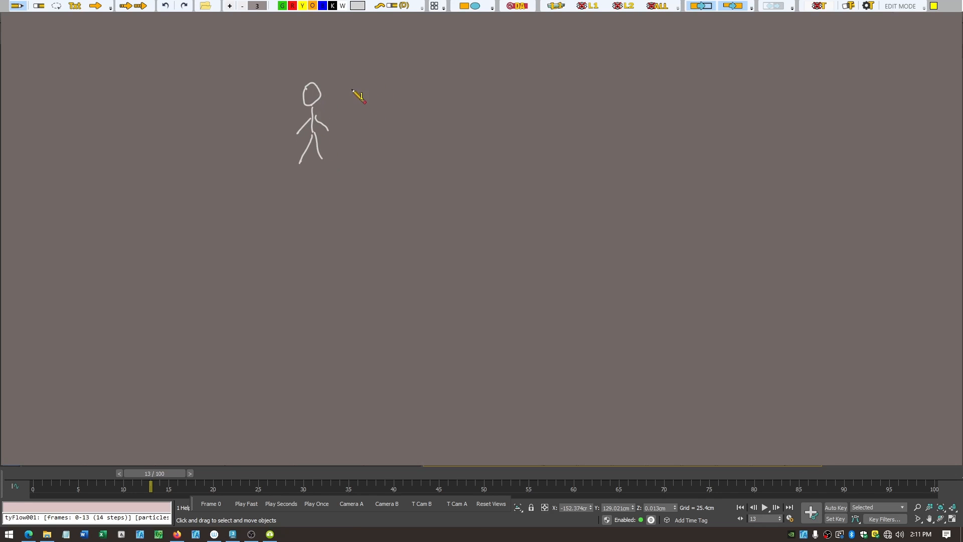
pyautogui.moveTo(353, 92)
pyautogui.mouseDown()
pyautogui.moveTo(356, 112)
pyautogui.moveTo(343, 121)
pyautogui.moveTo(369, 120)
pyautogui.moveTo(347, 154)
pyautogui.moveTo(369, 149)
pyautogui.mouseUp()
# - Draw a row of three small light grey stick figures beneath the two large ones
pyautogui.moveTo(311, 222)
pyautogui.mouseDown()
pyautogui.moveTo(317, 232)
pyautogui.moveTo(306, 221)
pyautogui.mouseUp()
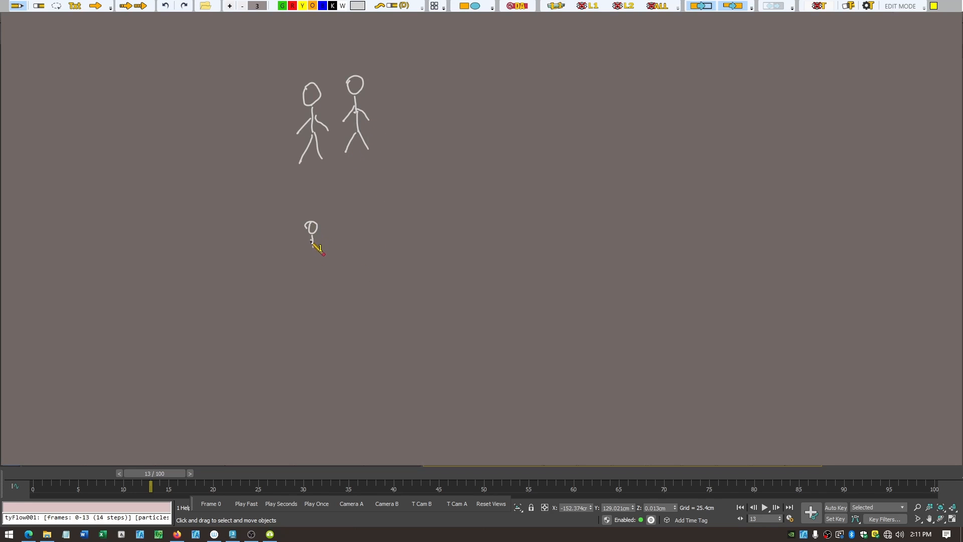
pyautogui.moveTo(312, 249); pyautogui.dragTo(309, 254)
pyautogui.moveTo(313, 248)
pyautogui.mouseDown()
pyautogui.moveTo(319, 253)
pyautogui.moveTo(328, 226)
pyautogui.moveTo(329, 253)
pyautogui.mouseUp()
pyautogui.moveTo(333, 248); pyautogui.dragTo(339, 254)
pyautogui.moveTo(352, 219); pyautogui.dragTo(356, 241)
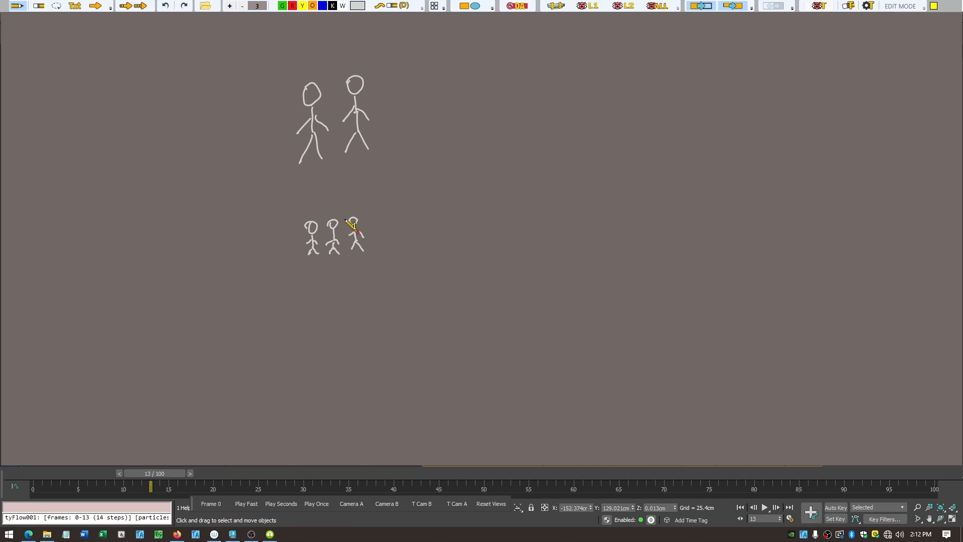
# - Handwrite PARENTS above the large figures, CHILDREN below the small ones, and SIBLINGS with an arrow pointing at the small figures
pyautogui.moveTo(305, 48)
pyautogui.mouseDown()
pyautogui.moveTo(307, 60)
pyautogui.moveTo(336, 60)
pyautogui.moveTo(348, 75)
pyautogui.moveTo(382, 41)
pyautogui.moveTo(374, 57)
pyautogui.moveTo(385, 61)
pyautogui.mouseUp()
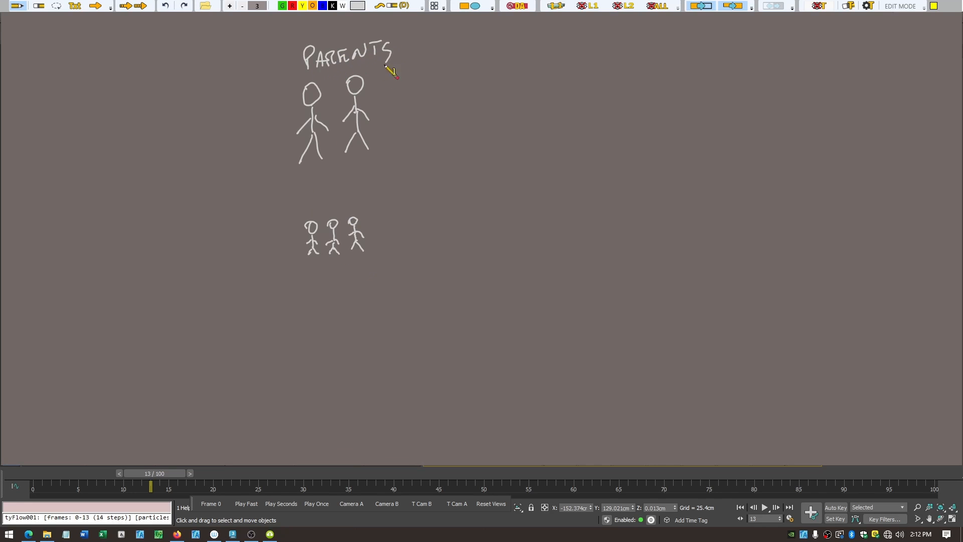
pyautogui.moveTo(316, 267)
pyautogui.mouseDown()
pyautogui.moveTo(347, 274)
pyautogui.moveTo(393, 262)
pyautogui.moveTo(379, 264)
pyautogui.moveTo(387, 254)
pyautogui.mouseUp()
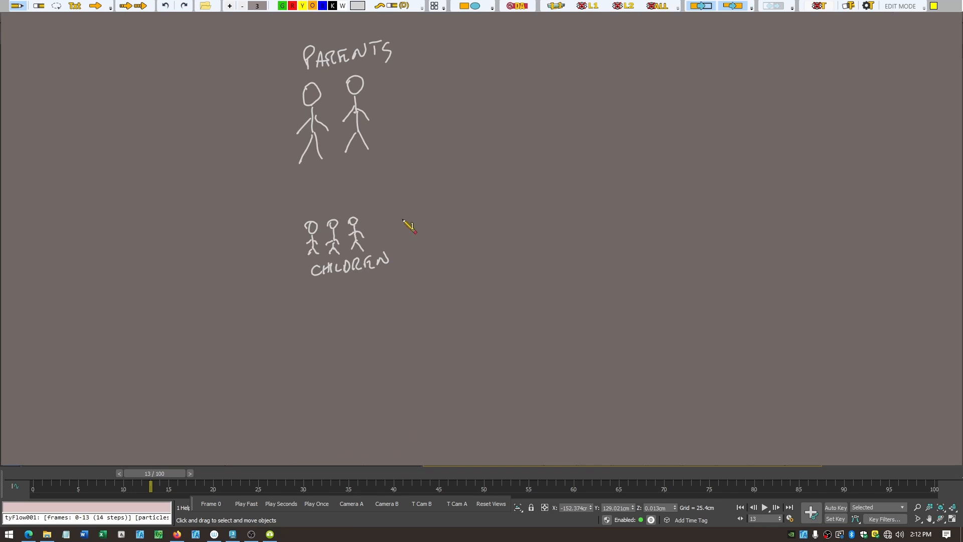
pyautogui.moveTo(401, 217)
pyautogui.mouseDown()
pyautogui.moveTo(388, 226)
pyautogui.moveTo(486, 209)
pyautogui.moveTo(504, 188)
pyautogui.moveTo(502, 211)
pyautogui.mouseUp()
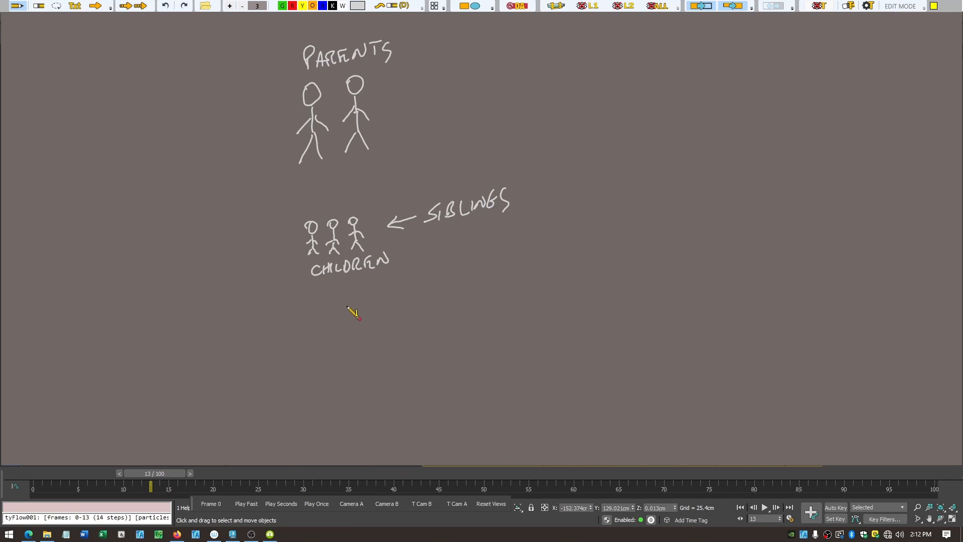
# - Link the three children with pink arcs and join each child to the second parent with a cream curve
pyautogui.click(358, 7)
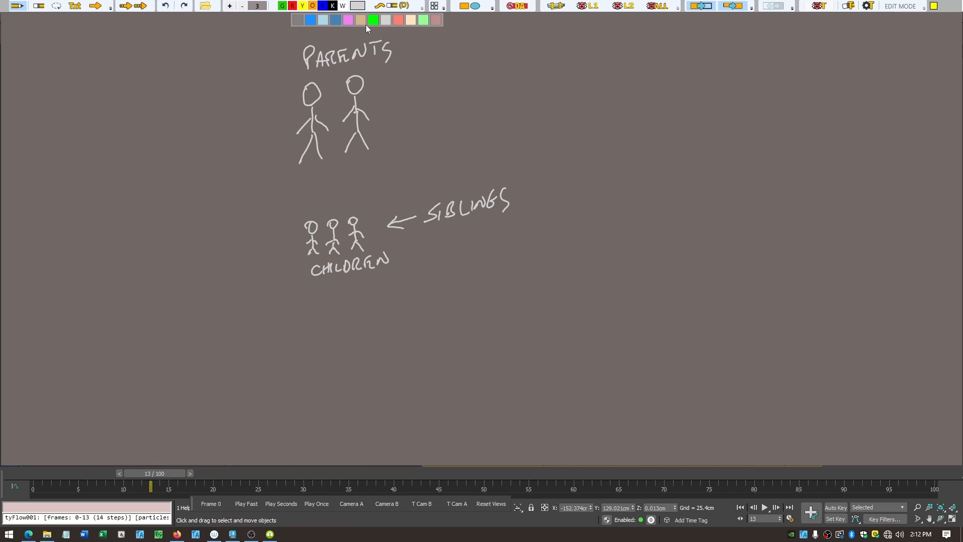
pyautogui.click(348, 20)
pyautogui.moveTo(310, 217); pyautogui.dragTo(356, 213)
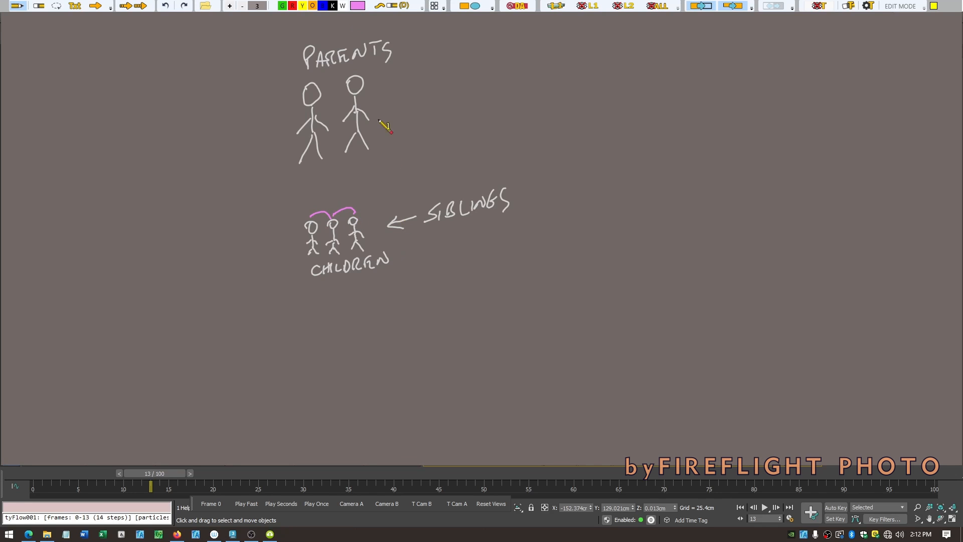
pyautogui.click(359, 7)
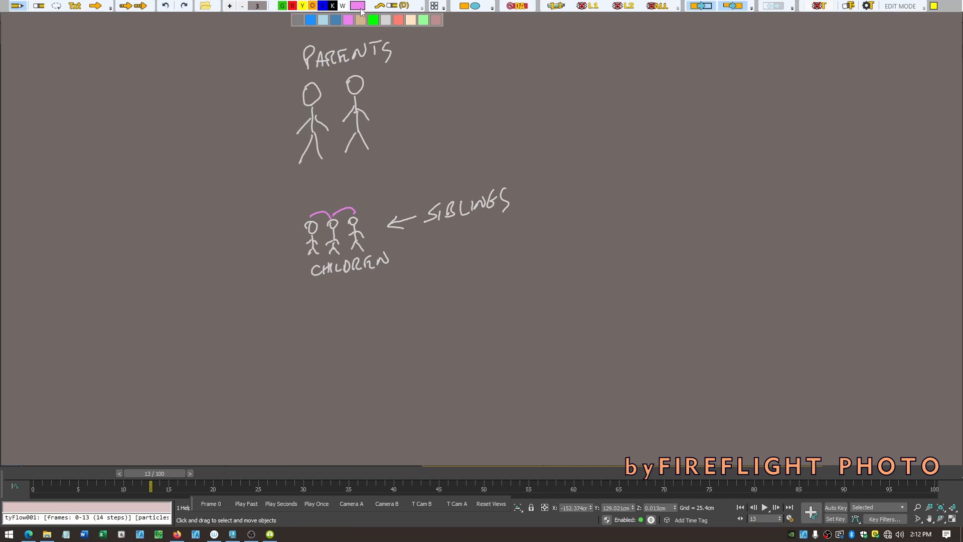
pyautogui.click(411, 20)
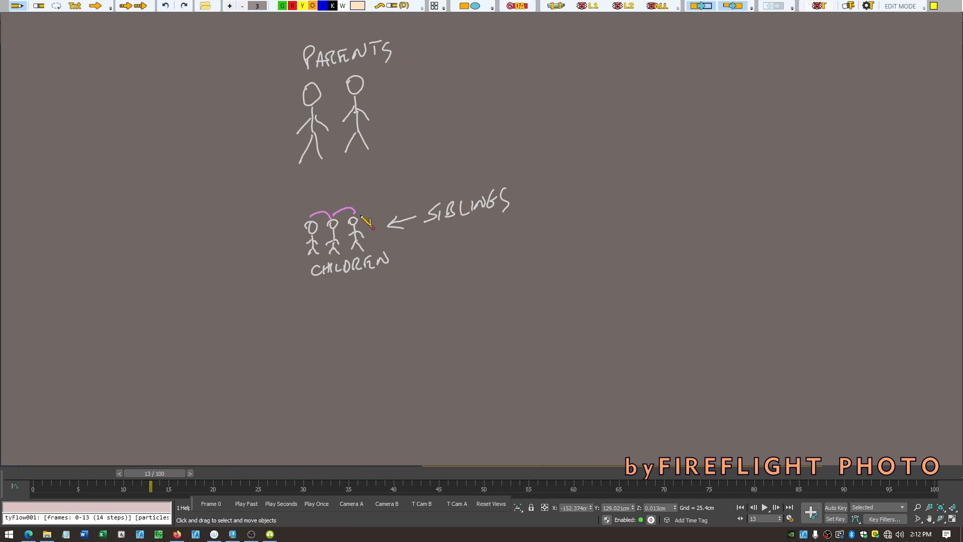
pyautogui.moveTo(361, 217); pyautogui.dragTo(357, 153)
pyautogui.moveTo(331, 217); pyautogui.dragTo(355, 169)
pyautogui.moveTo(310, 216); pyautogui.dragTo(350, 159)
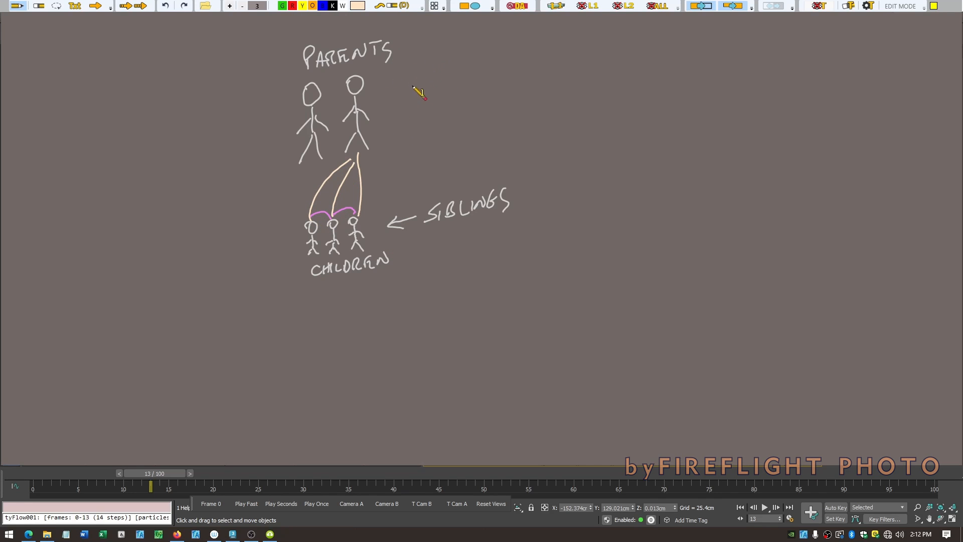
# - Draw a rising row of five small light grey stick figures below the CHILDREN label
pyautogui.click(356, 8)
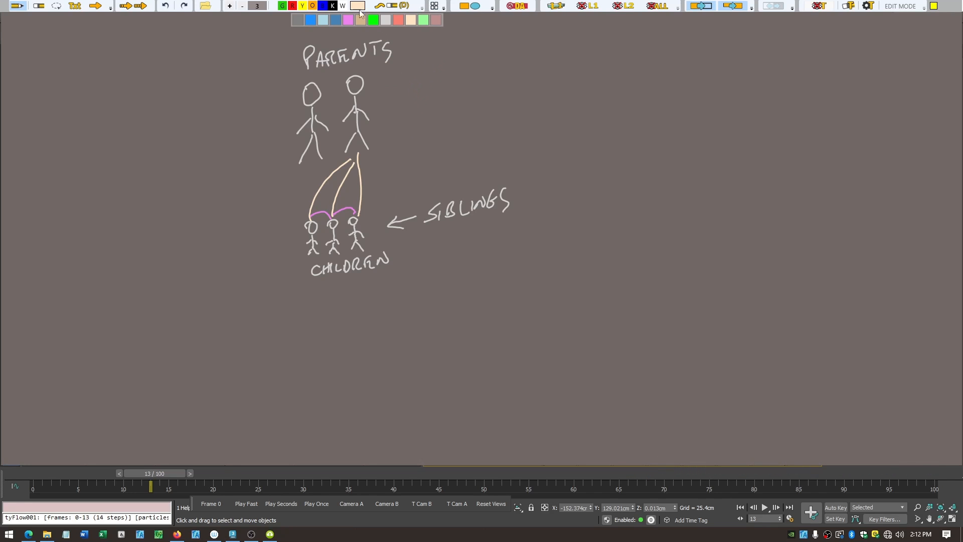
pyautogui.click(385, 20)
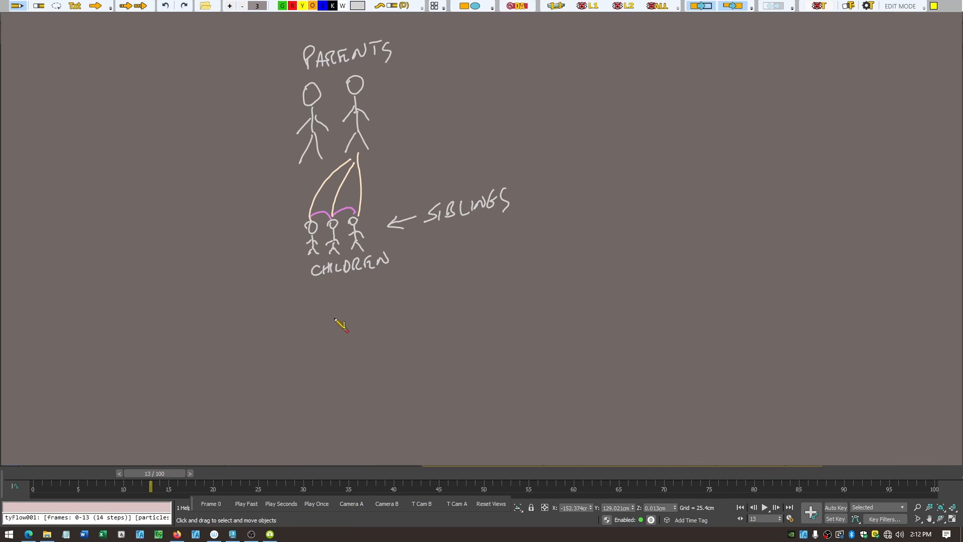
pyautogui.moveTo(343, 317)
pyautogui.mouseDown()
pyautogui.moveTo(353, 331)
pyautogui.moveTo(338, 339)
pyautogui.moveTo(354, 338)
pyautogui.mouseUp()
pyautogui.moveTo(380, 307); pyautogui.dragTo(377, 319)
pyautogui.moveTo(383, 313)
pyautogui.mouseDown()
pyautogui.moveTo(392, 318)
pyautogui.moveTo(381, 331)
pyautogui.moveTo(411, 304)
pyautogui.moveTo(417, 324)
pyautogui.moveTo(427, 324)
pyautogui.mouseUp()
pyautogui.click(410, 302)
pyautogui.moveTo(450, 289); pyautogui.dragTo(454, 318)
pyautogui.moveTo(457, 309); pyautogui.dragTo(465, 316)
pyautogui.moveTo(488, 283)
pyautogui.mouseDown()
pyautogui.moveTo(483, 310)
pyautogui.moveTo(495, 308)
pyautogui.mouseUp()
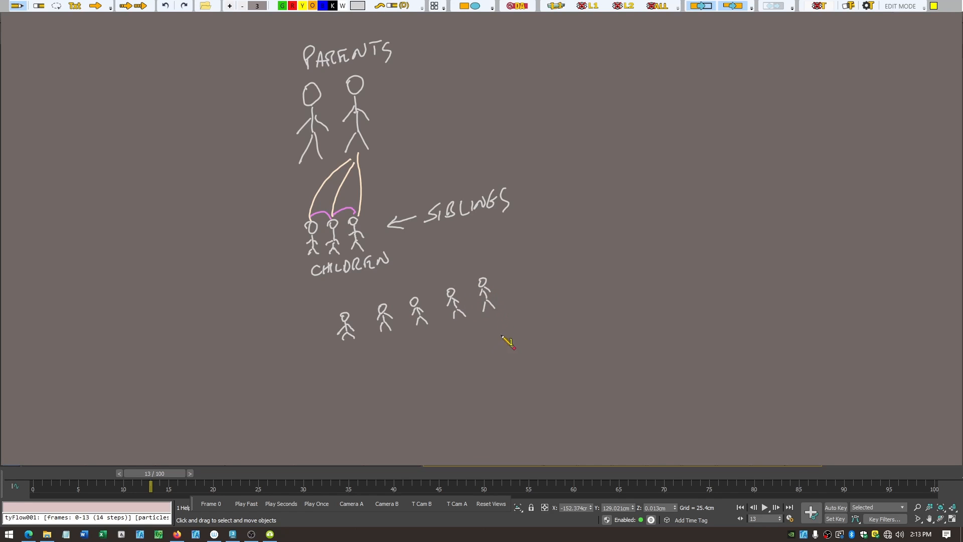
# - Label the end figures of the five-figure row 1ST and LAST, and connect them with a pink curve underneath
pyautogui.moveTo(314, 307)
pyautogui.mouseDown()
pyautogui.moveTo(318, 316)
pyautogui.moveTo(330, 304)
pyautogui.mouseUp()
pyautogui.moveTo(327, 306); pyautogui.dragTo(326, 315)
pyautogui.moveTo(487, 261)
pyautogui.mouseDown()
pyautogui.moveTo(505, 270)
pyautogui.moveTo(522, 255)
pyautogui.moveTo(517, 268)
pyautogui.mouseUp()
pyautogui.click(359, 7)
pyautogui.click(348, 19)
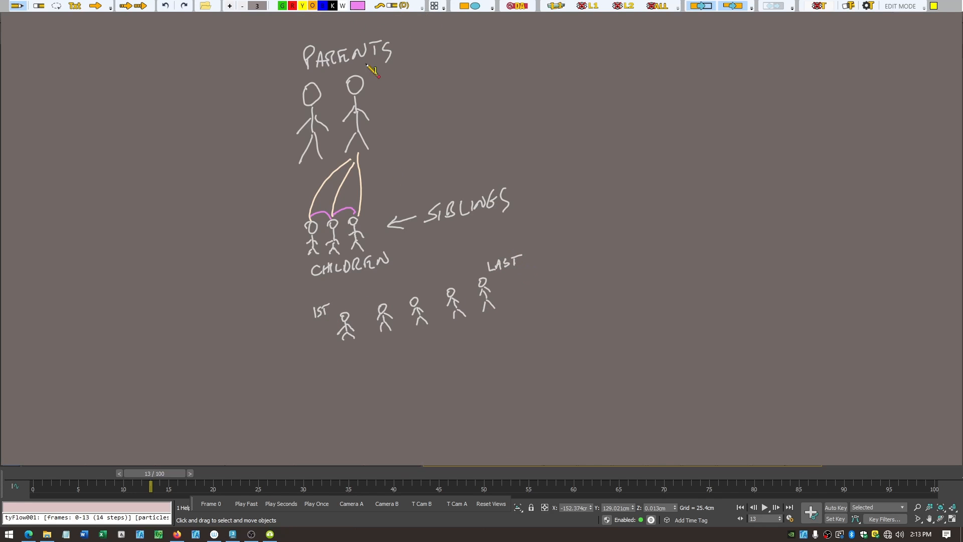
pyautogui.moveTo(353, 346)
pyautogui.mouseDown()
pyautogui.moveTo(460, 336)
pyautogui.moveTo(481, 318)
pyautogui.mouseUp()
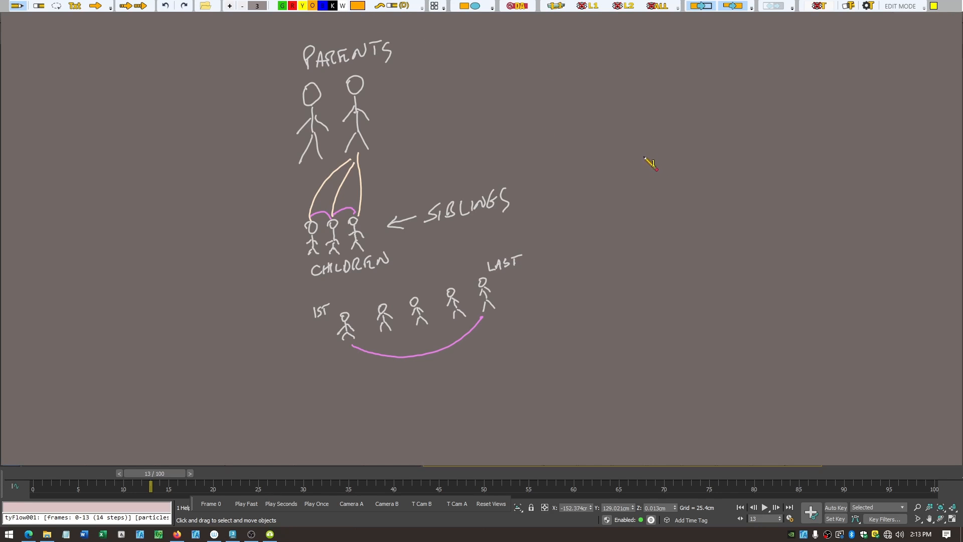
# - Draw an orange circle with a light grey arrow to the words SPAWN OTHER PARTICLE, with five small orange circles in a row beneath
pyautogui.moveTo(653, 118)
pyautogui.mouseDown()
pyautogui.moveTo(636, 131)
pyautogui.moveTo(652, 143)
pyautogui.moveTo(663, 120)
pyautogui.moveTo(634, 129)
pyautogui.mouseUp()
pyautogui.click(358, 6)
pyautogui.click(385, 20)
pyautogui.moveTo(655, 140)
pyautogui.mouseDown()
pyautogui.moveTo(684, 185)
pyautogui.moveTo(671, 182)
pyautogui.moveTo(680, 211)
pyautogui.moveTo(741, 204)
pyautogui.moveTo(748, 186)
pyautogui.mouseUp()
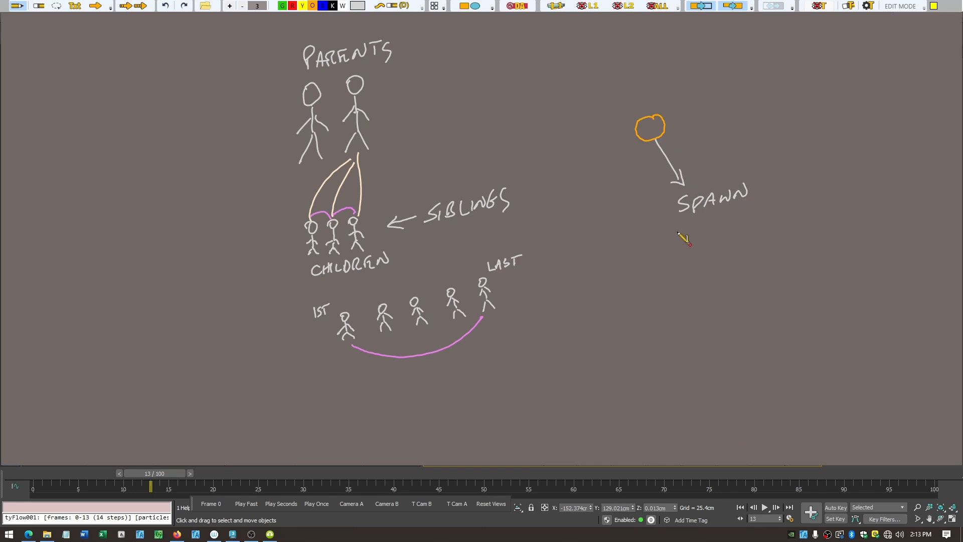
pyautogui.moveTo(681, 226)
pyautogui.mouseDown()
pyautogui.moveTo(674, 233)
pyautogui.moveTo(833, 192)
pyautogui.moveTo(798, 179)
pyautogui.mouseUp()
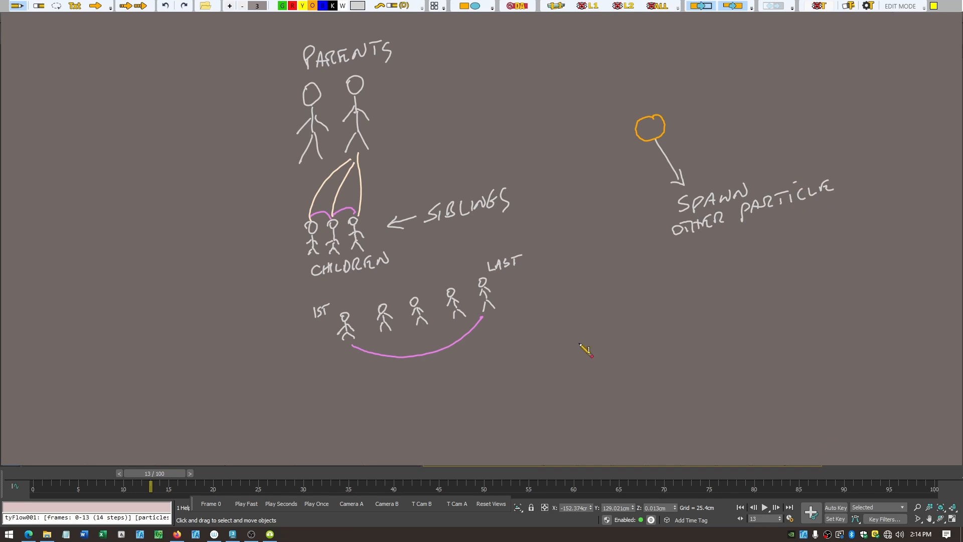
pyautogui.click(312, 6)
pyautogui.moveTo(683, 248); pyautogui.dragTo(792, 227)
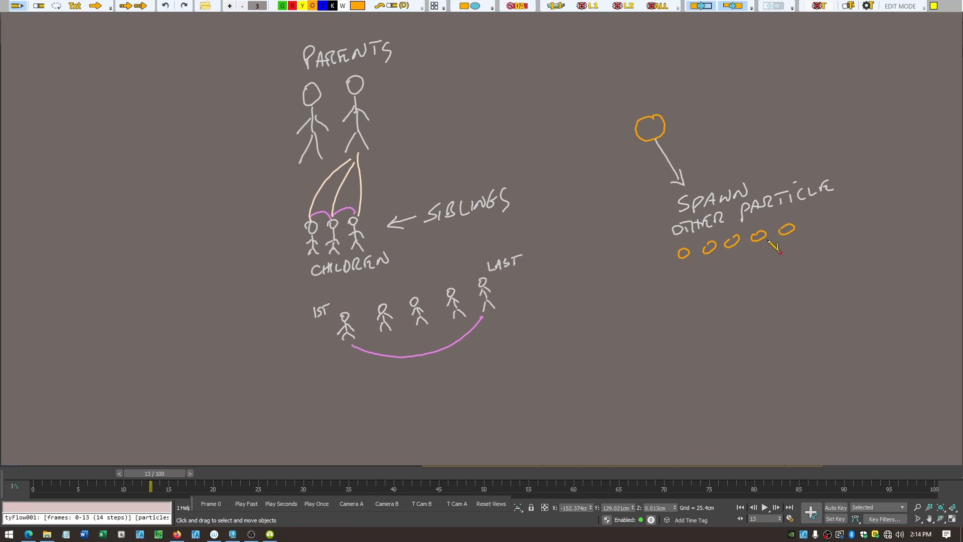